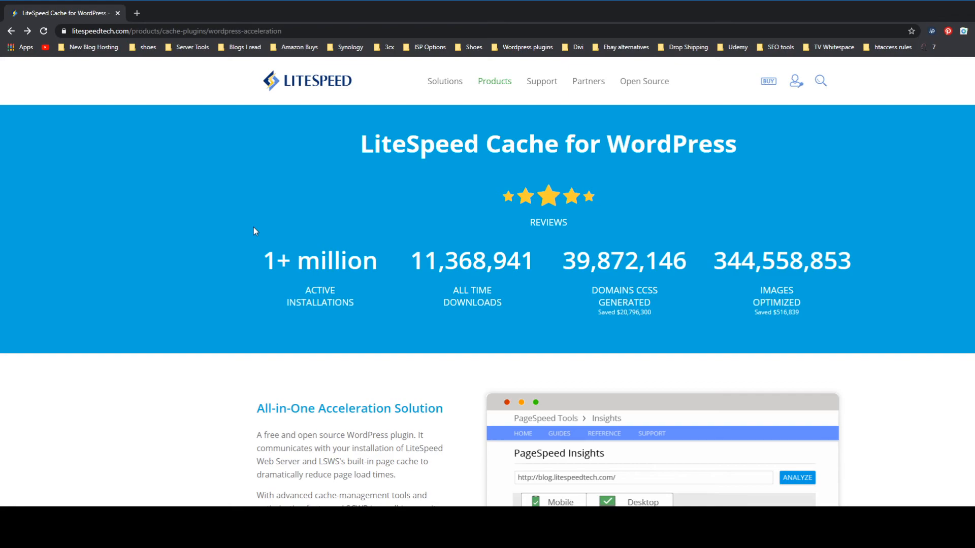
# Step: Look through the LiteSpeed Cache for WordPress product page, including its feature list, server benchmark, plugin compatibility and ClassicPress sections
pyautogui.scroll(-4, 257, 217)
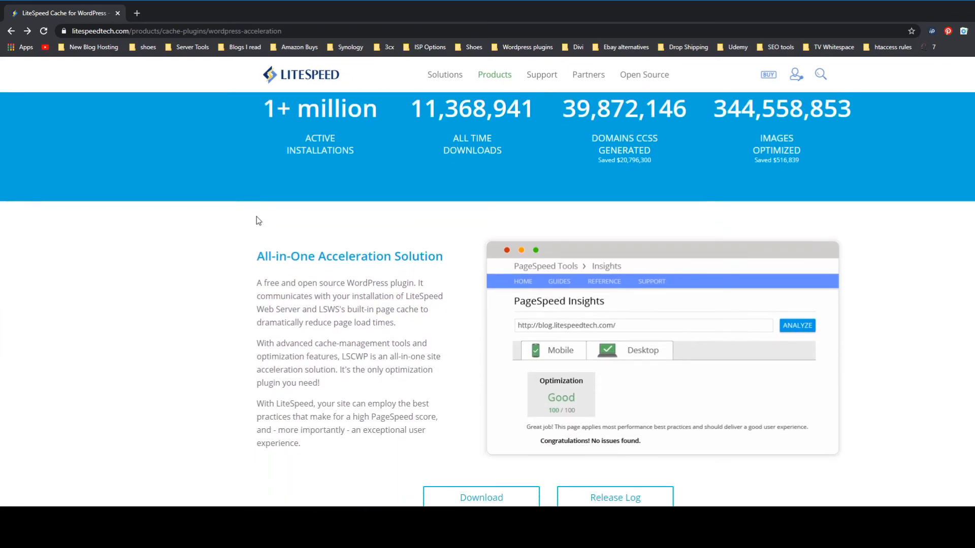
pyautogui.scroll(-3, 257, 219)
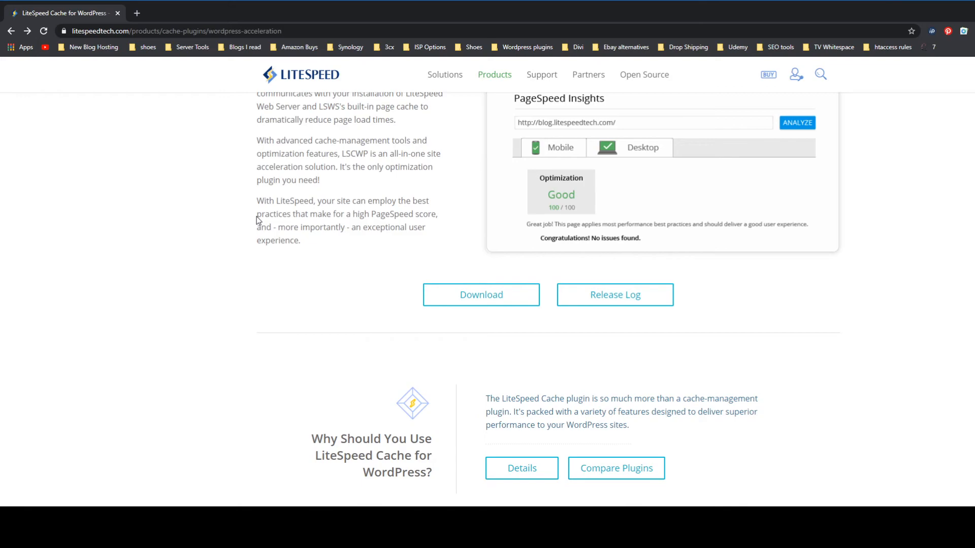
pyautogui.scroll(-1, 257, 220)
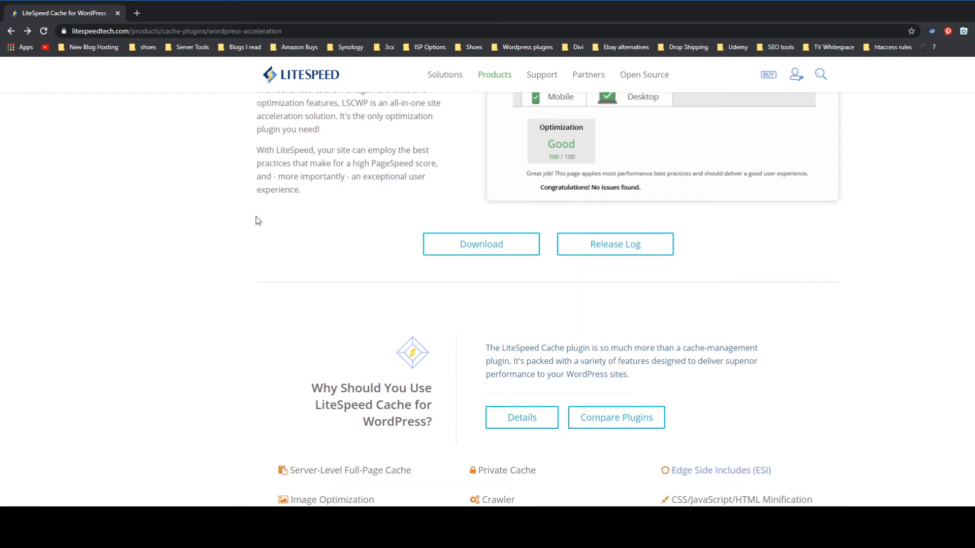
pyautogui.scroll(-2, 258, 221)
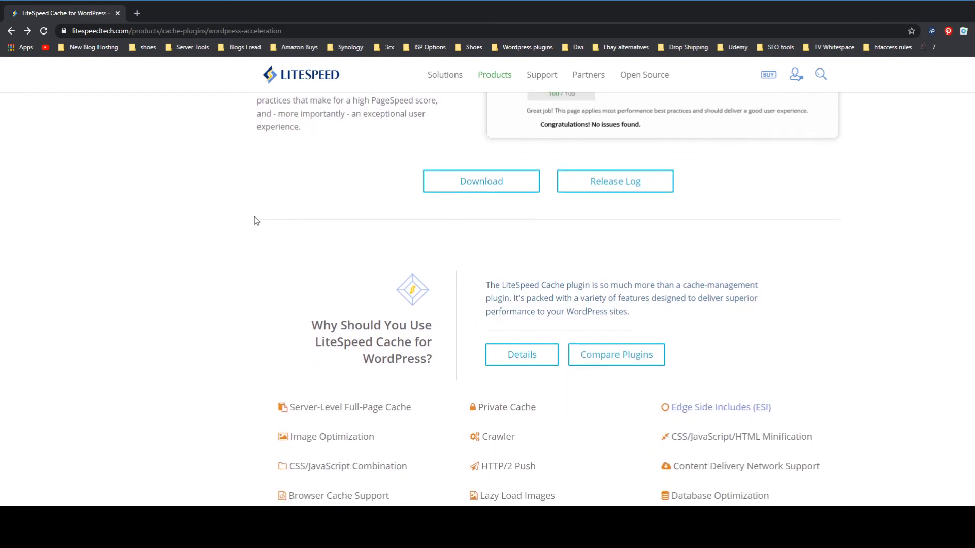
pyautogui.scroll(-1, 257, 221)
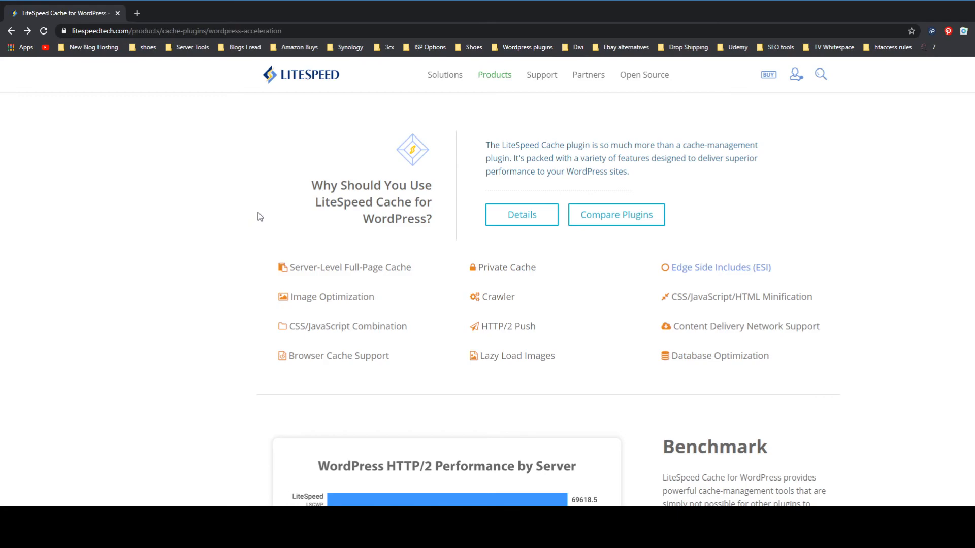
pyautogui.scroll(-3, 291, 256)
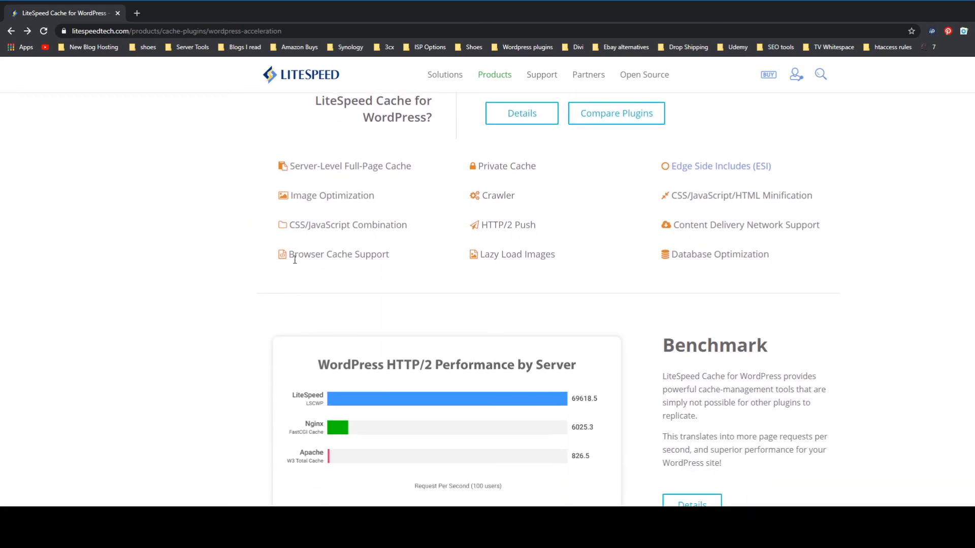
pyautogui.scroll(-1, 283, 278)
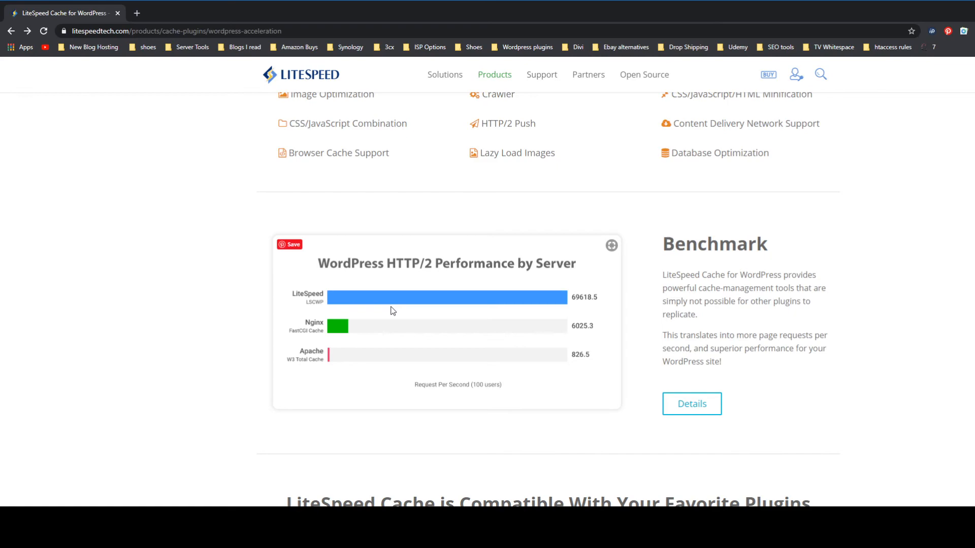
pyautogui.scroll(6, 393, 310)
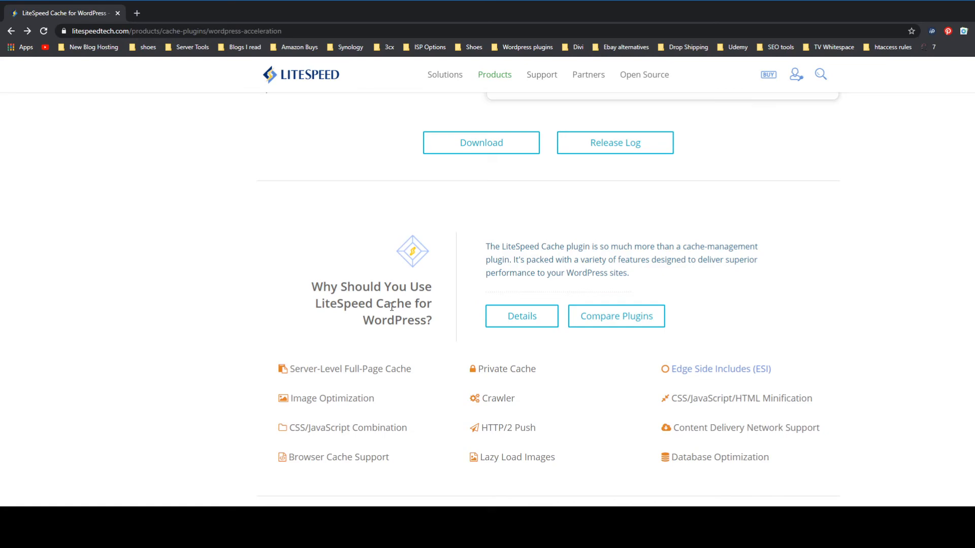
pyautogui.scroll(-5, 391, 307)
pyautogui.scroll(-2, 389, 311)
pyautogui.scroll(-4, 388, 311)
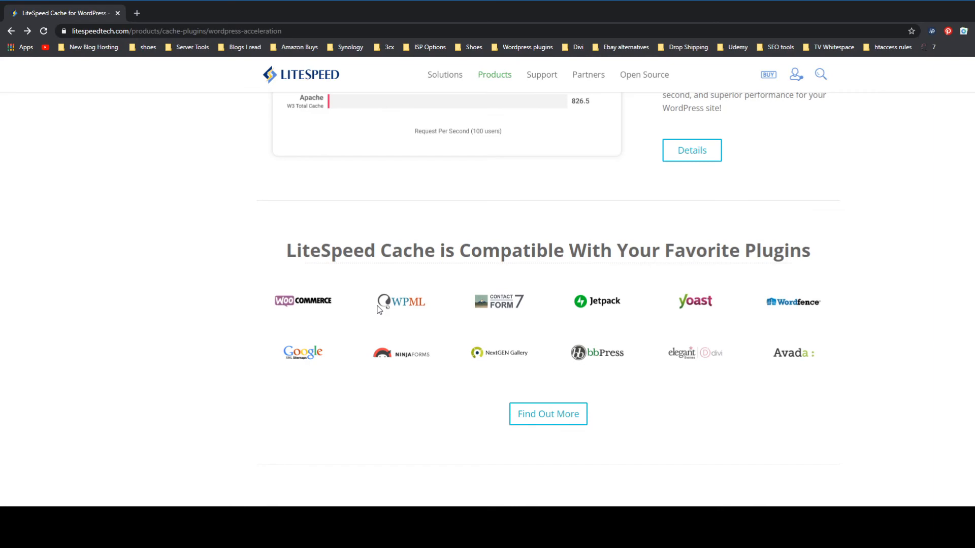
pyautogui.scroll(-2, 378, 310)
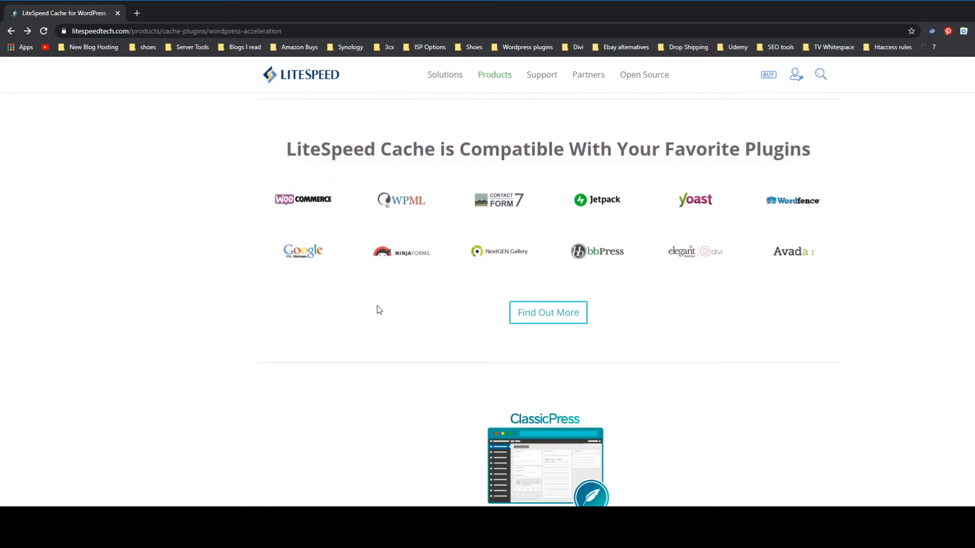
pyautogui.scroll(-5, 378, 310)
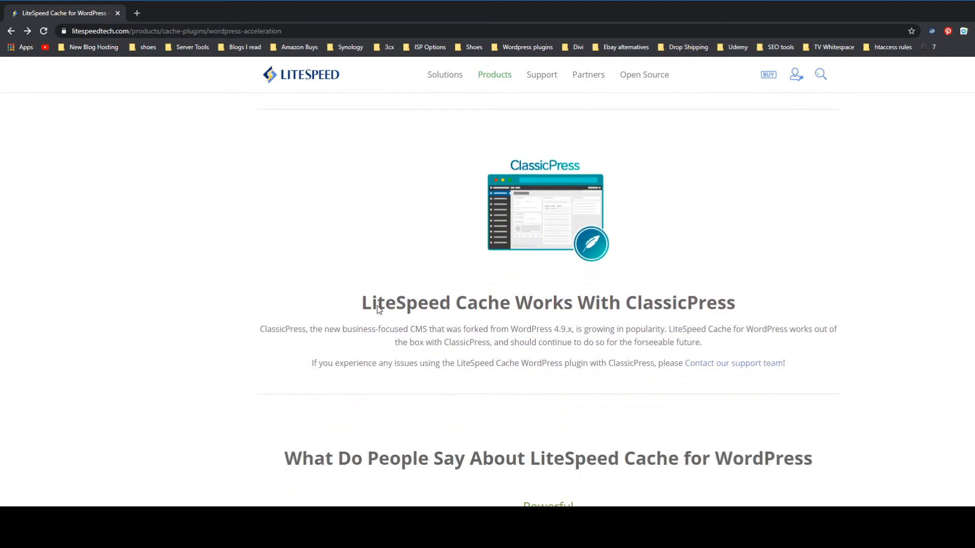
pyautogui.scroll(-7, 378, 310)
pyautogui.scroll(12, 379, 310)
pyautogui.scroll(16, 378, 310)
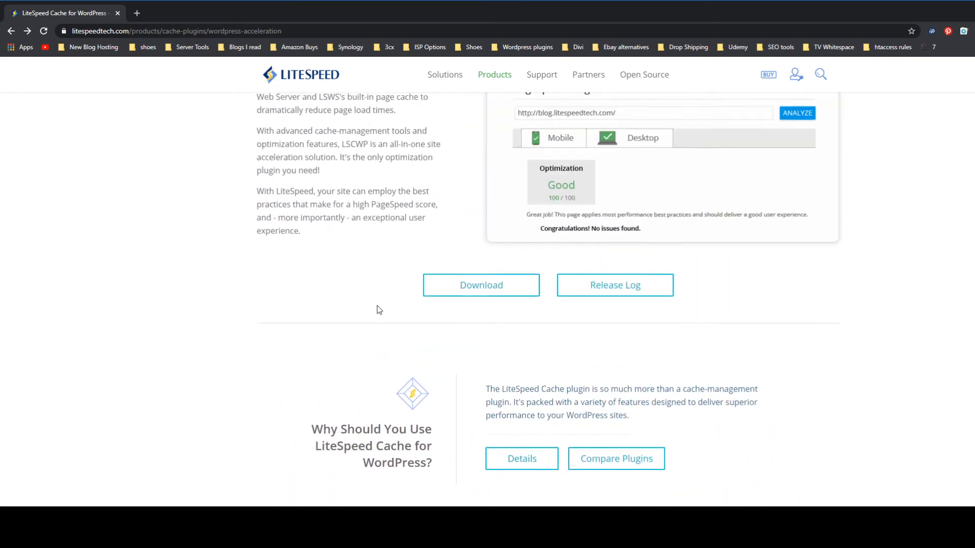
pyautogui.scroll(8, 378, 310)
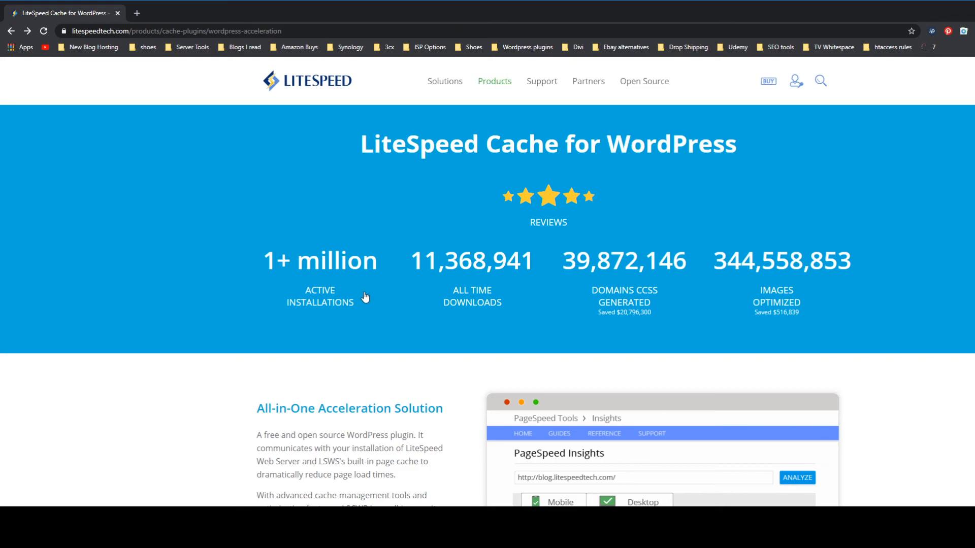
# Step: Open the WordPress admin login page at racegear.com/wp-admin in a new browser tab
pyautogui.click(136, 13)
pyautogui.click(131, 28)
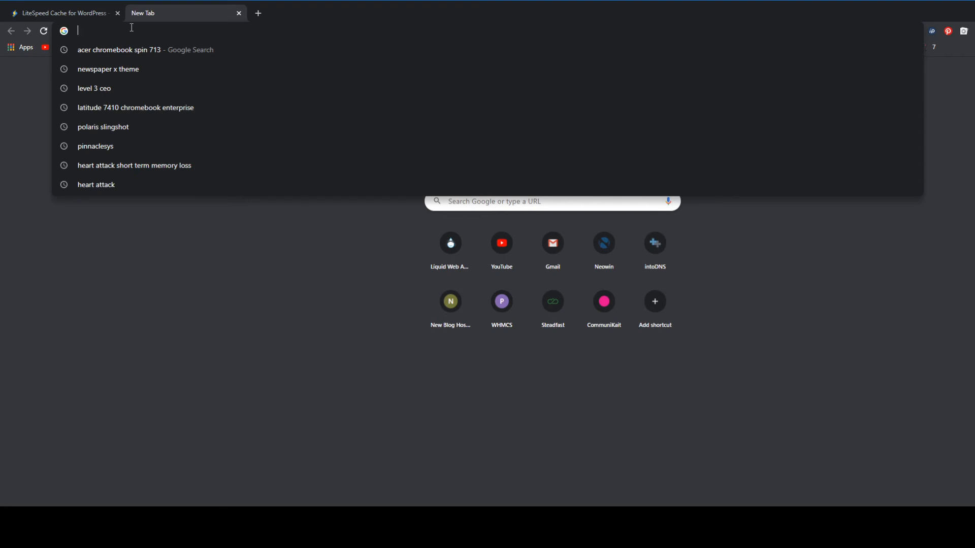
pyautogui.write('racegear.com')
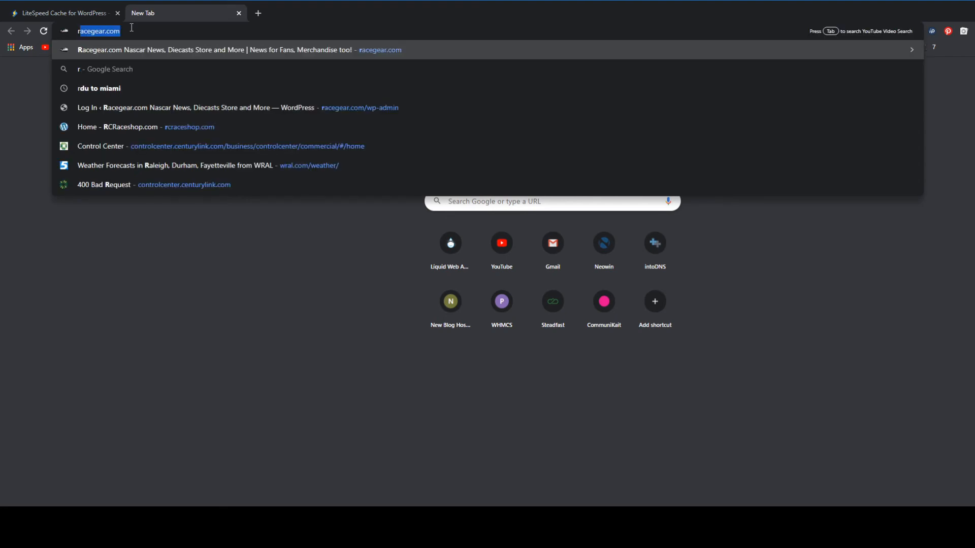
pyautogui.press('Right')
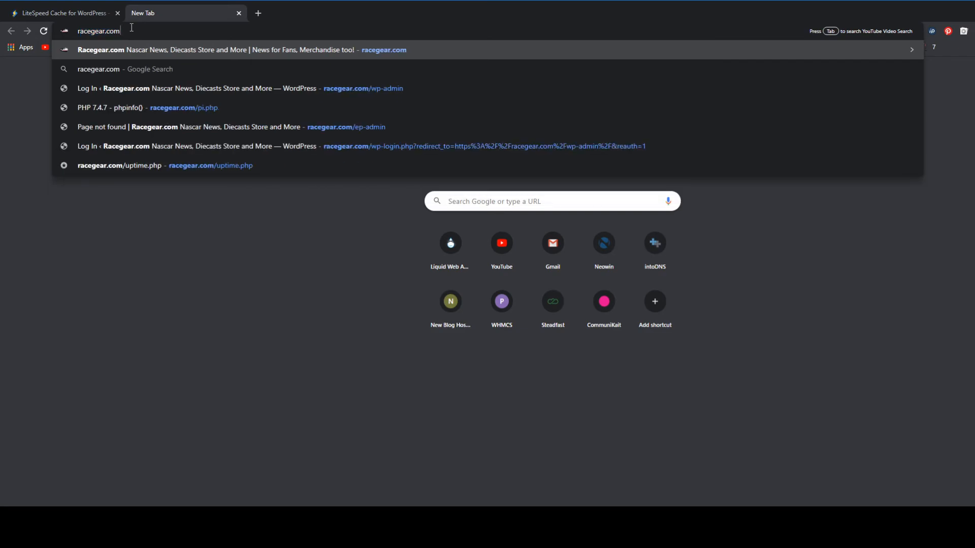
pyautogui.write('/wp')
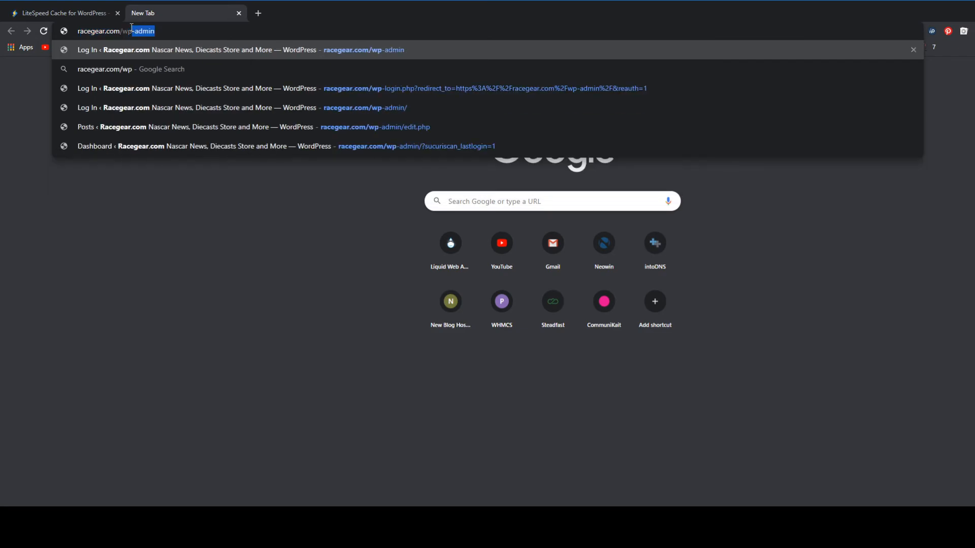
pyautogui.press('Return')
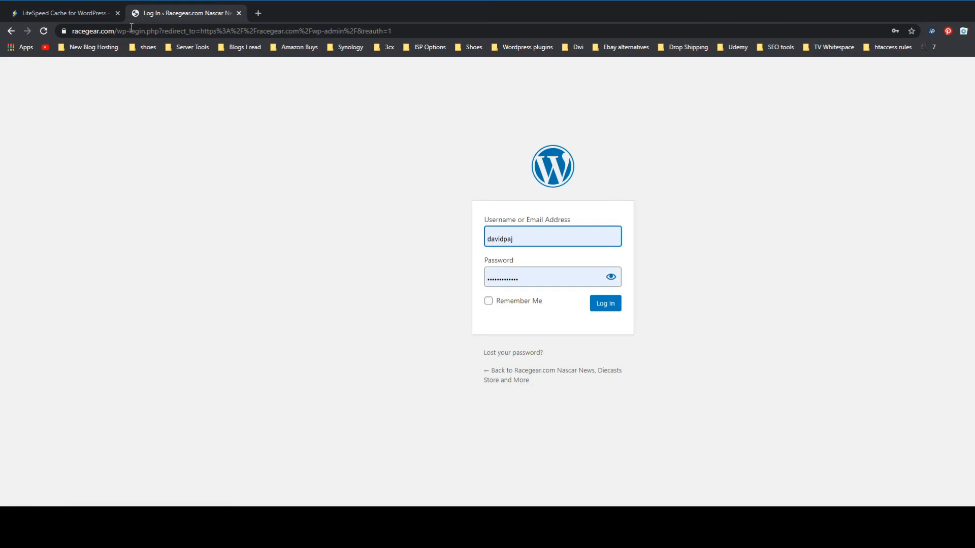
# Step: Log in to WordPress with the saved credentials and verify that the administration email is correct
pyautogui.press('Return')
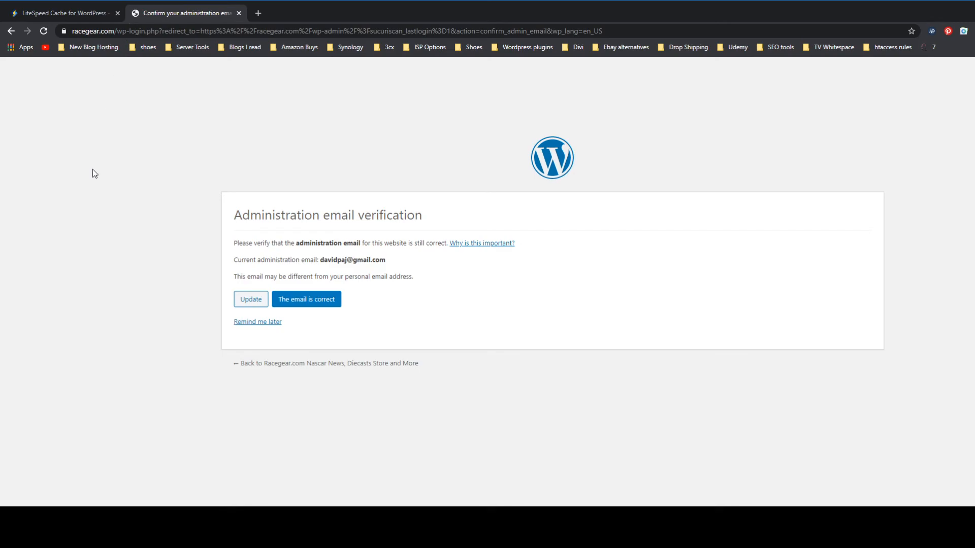
pyautogui.click(321, 304)
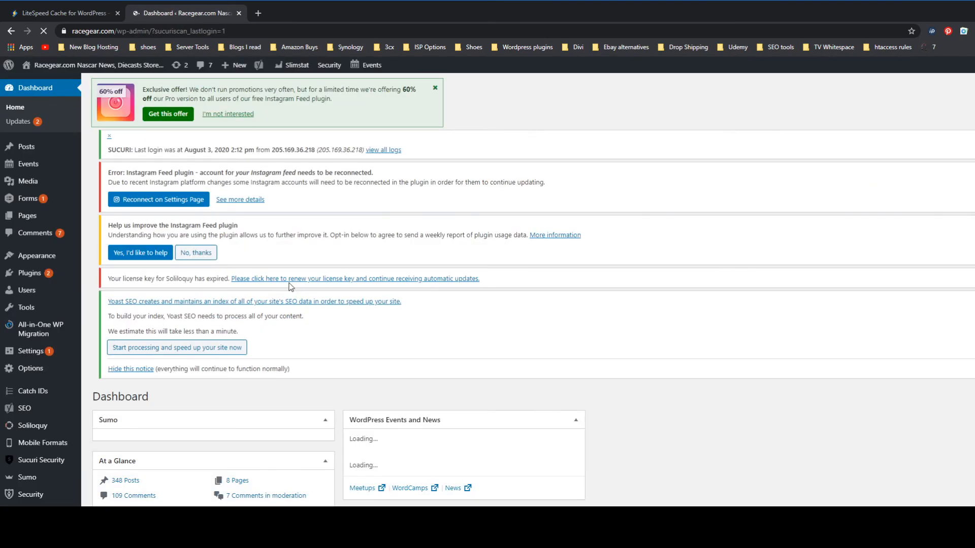
# Step: Deactivate the Smush plugin among the site's installed plugins
pyautogui.scroll(-1, 223, 277)
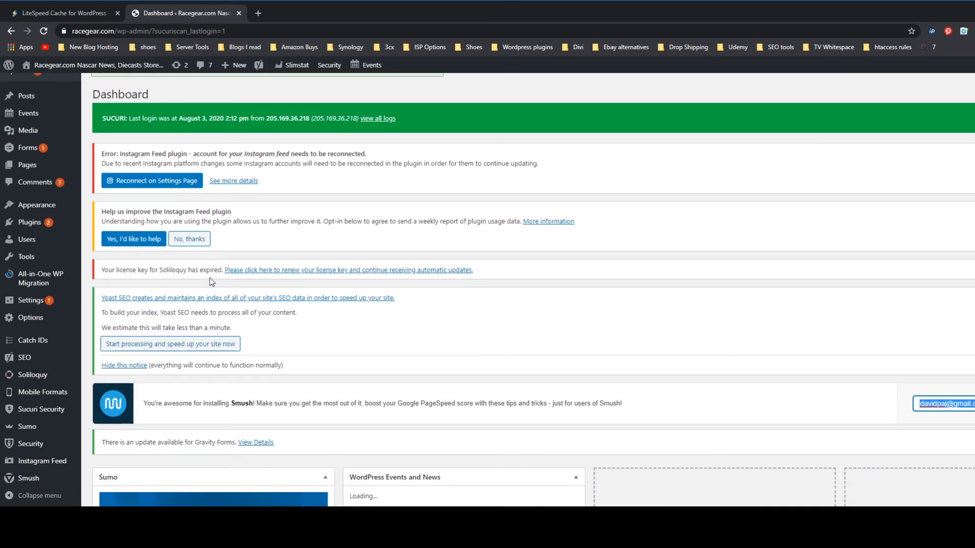
pyautogui.scroll(-1, 209, 279)
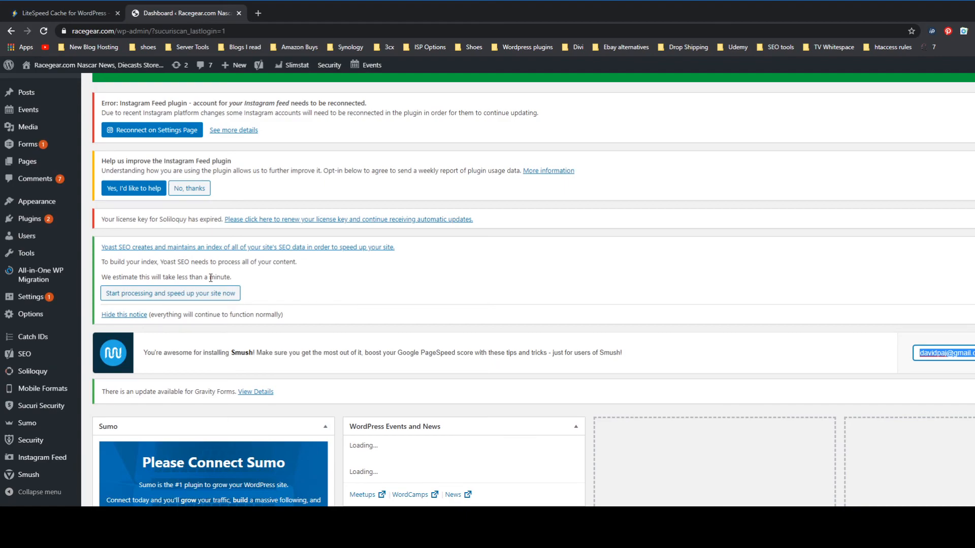
pyautogui.scroll(2, 211, 279)
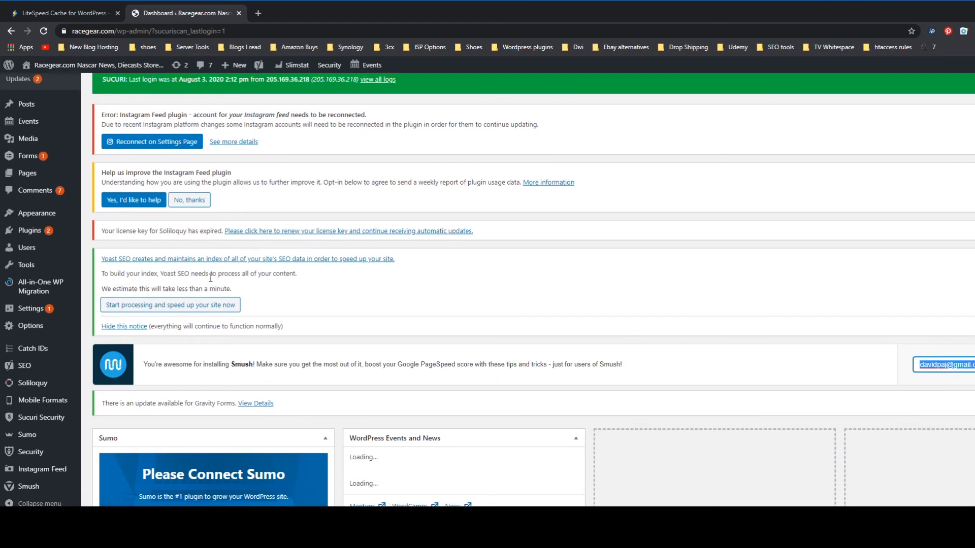
pyautogui.scroll(-3, 209, 279)
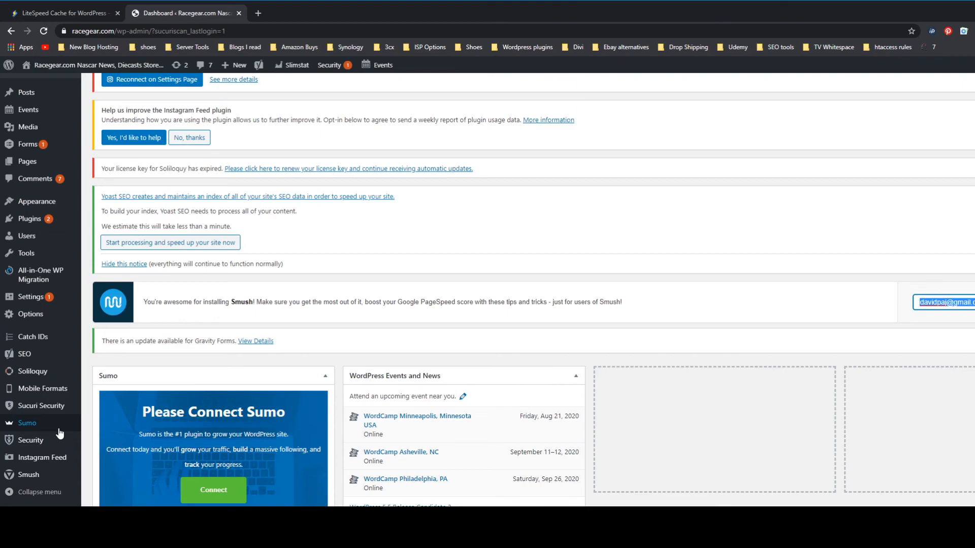
pyautogui.moveTo(54, 480)
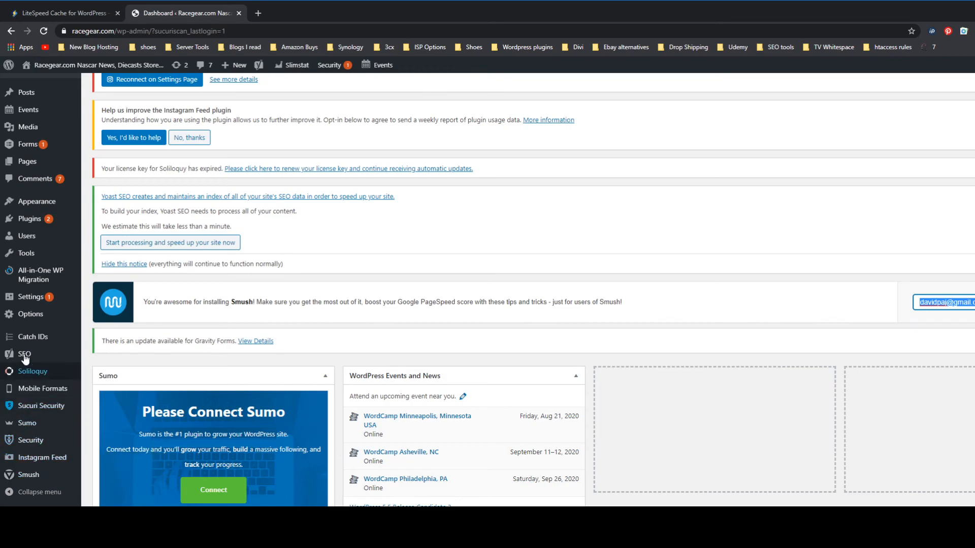
pyautogui.click(42, 224)
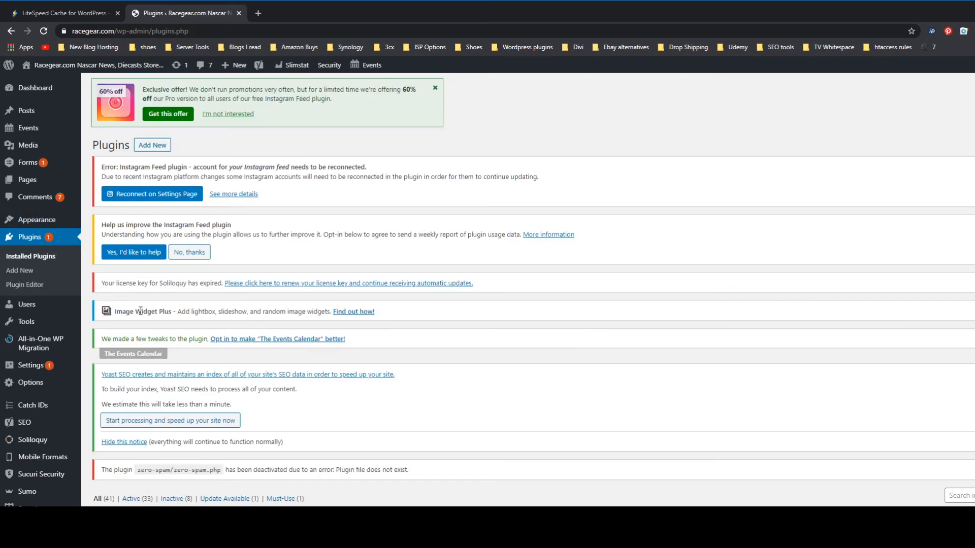
pyautogui.scroll(-3, 140, 311)
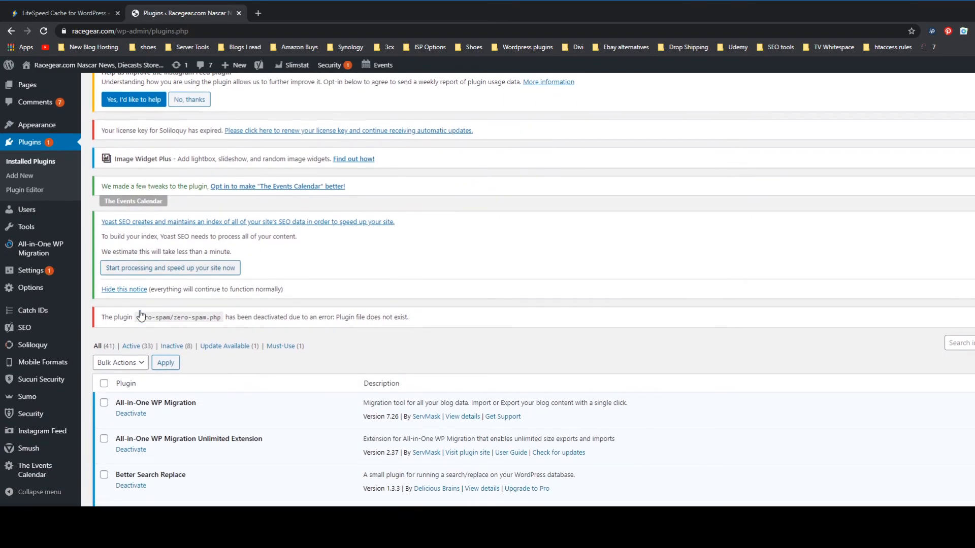
pyautogui.scroll(-10, 141, 315)
pyautogui.scroll(-6, 140, 315)
pyautogui.scroll(-1, 141, 315)
pyautogui.scroll(-2, 139, 312)
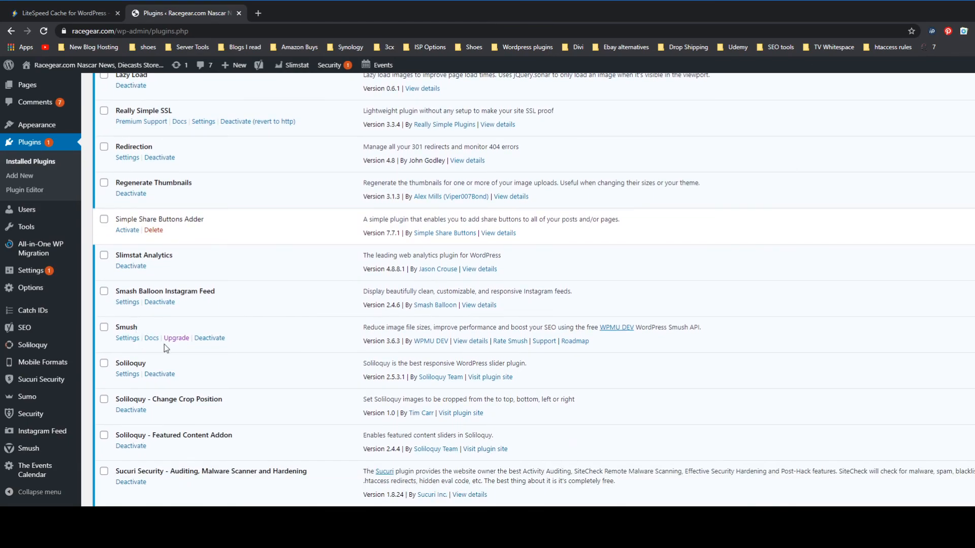
pyautogui.click(210, 338)
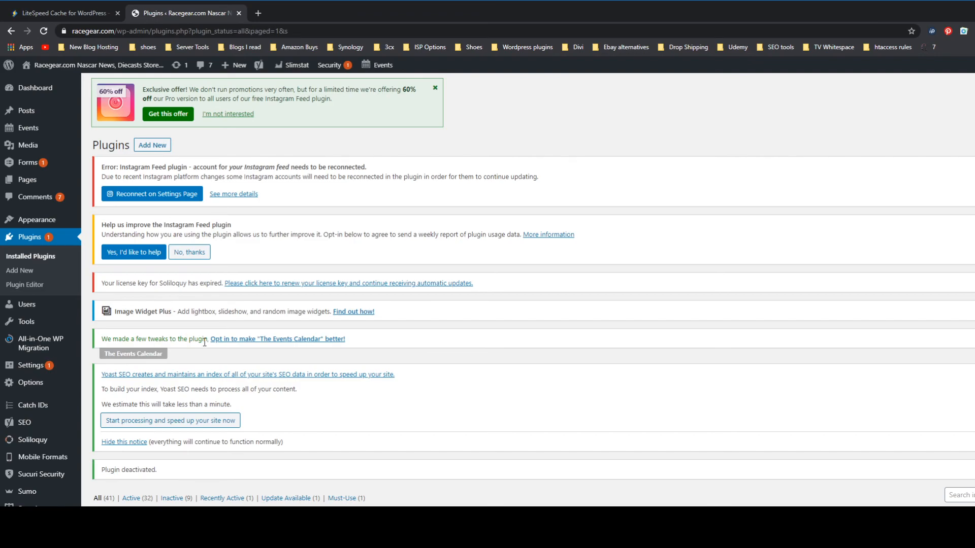
# Step: Search for "litespeed" among the plugins available to add, and install and activate LiteSpeed Cache
pyautogui.click(37, 276)
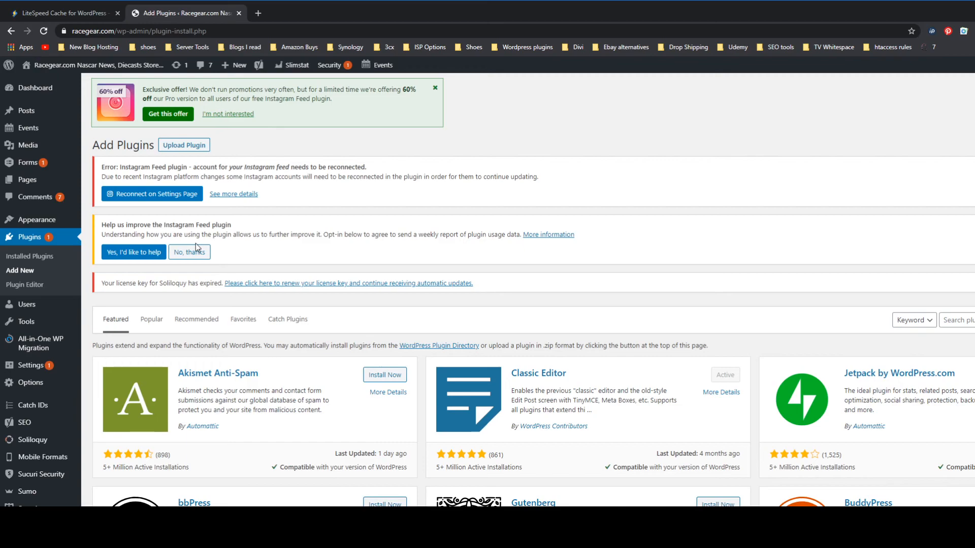
pyautogui.scroll(-1, 197, 250)
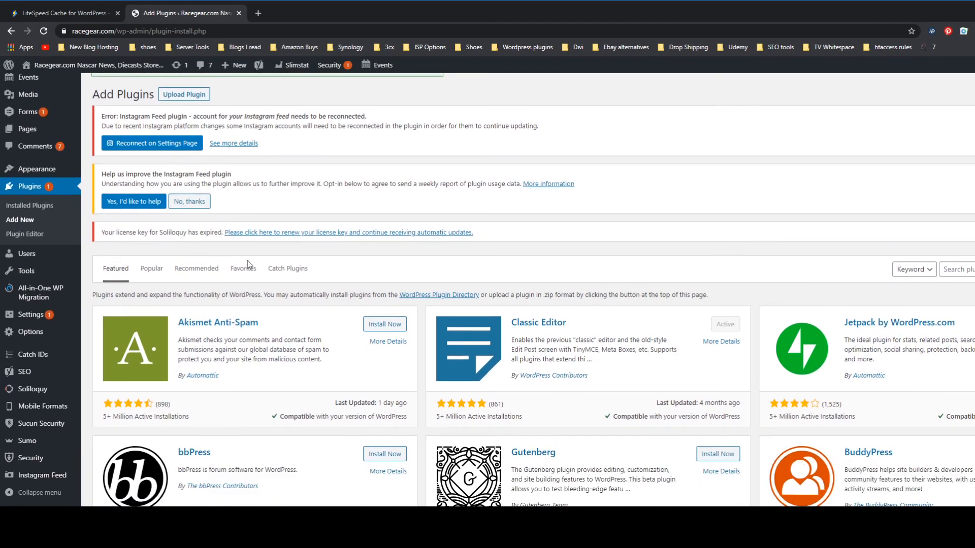
pyautogui.click(971, 270)
pyautogui.write('litespeed')
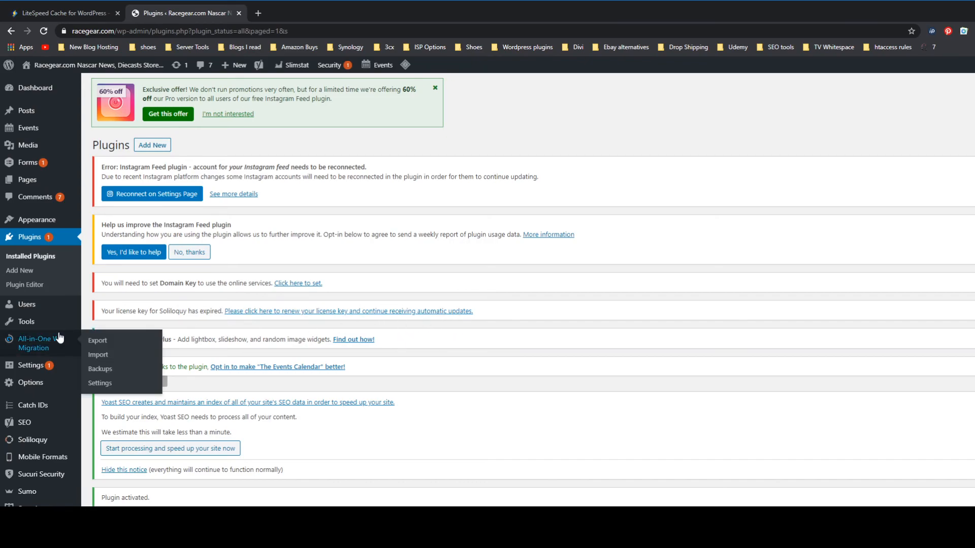
pyautogui.scroll(-2, 60, 337)
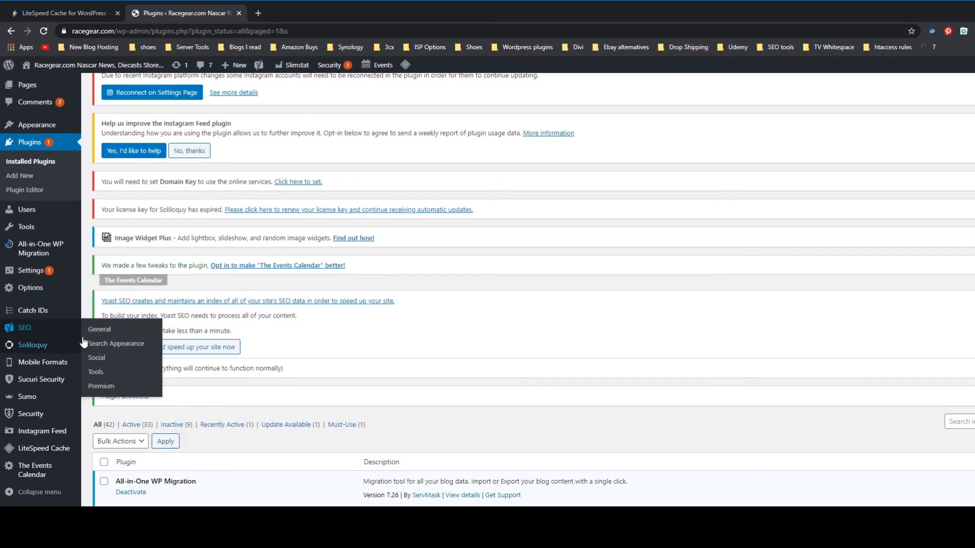
pyautogui.moveTo(66, 460)
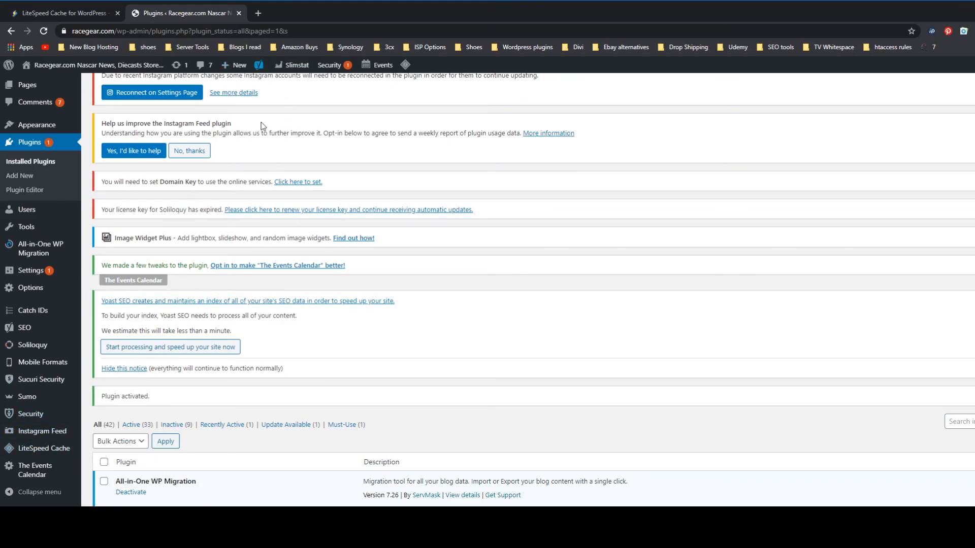
# Step: Open the GTmetrix website in a new browser tab
pyautogui.click(258, 14)
pyautogui.click(251, 31)
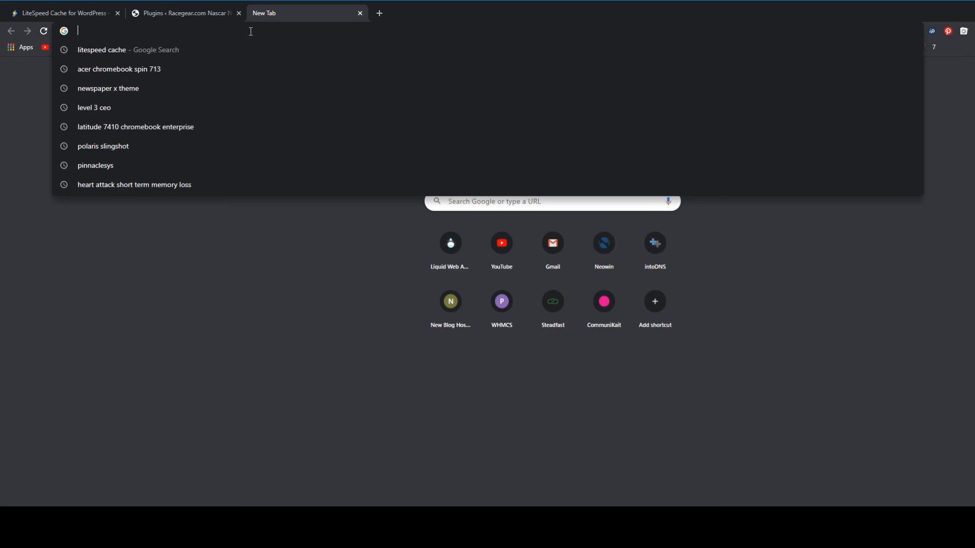
pyautogui.write('gr')
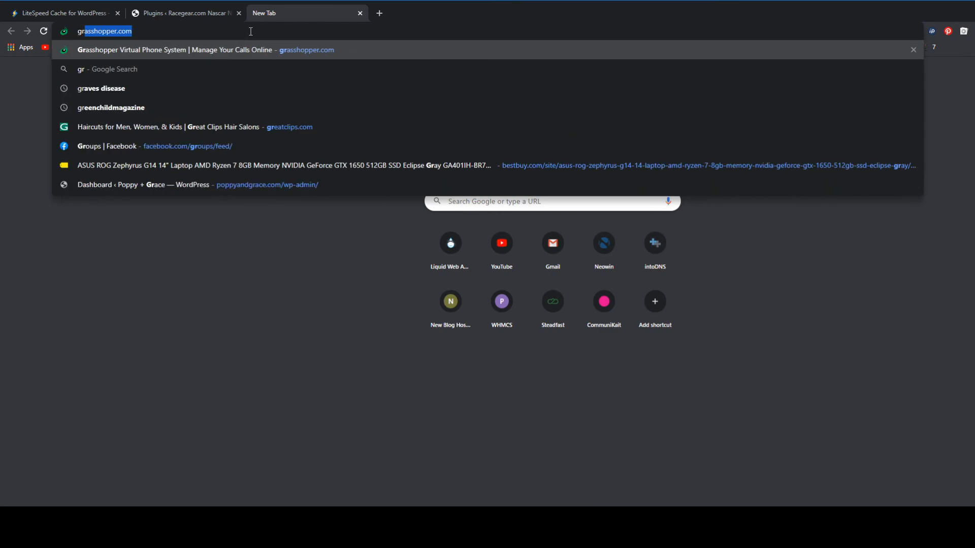
pyautogui.press('BackSpace')
pyautogui.write('t')
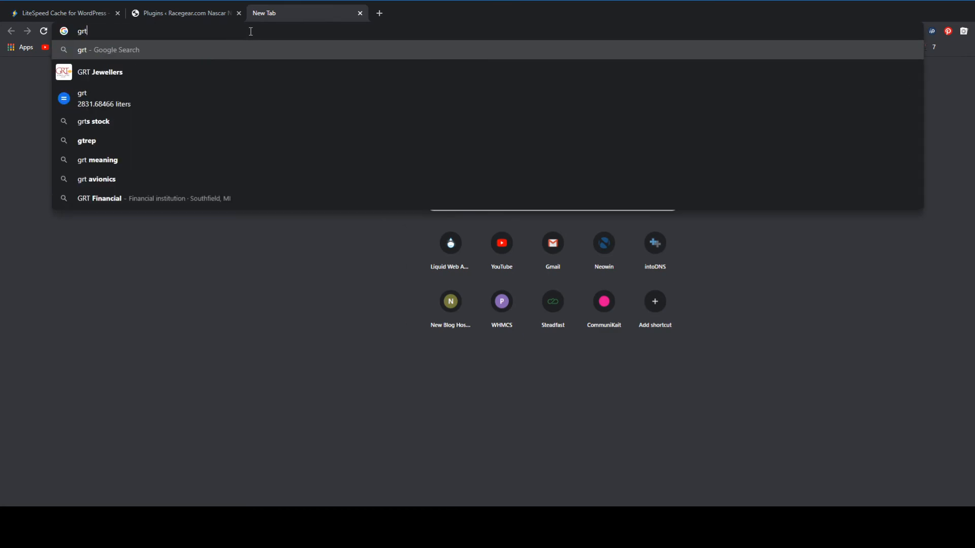
pyautogui.press('BackSpace')
pyautogui.press('BackSpace')
pyautogui.write('tme')
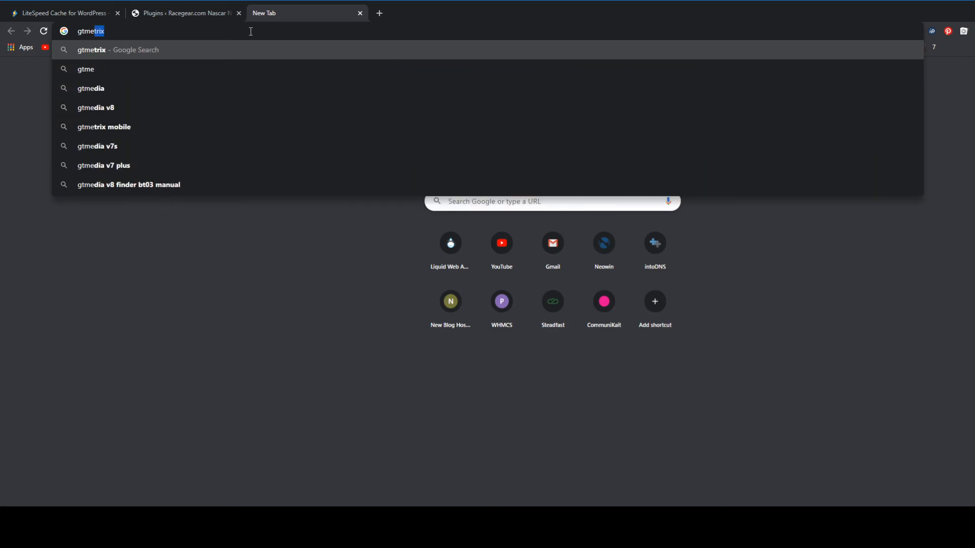
pyautogui.press('Return')
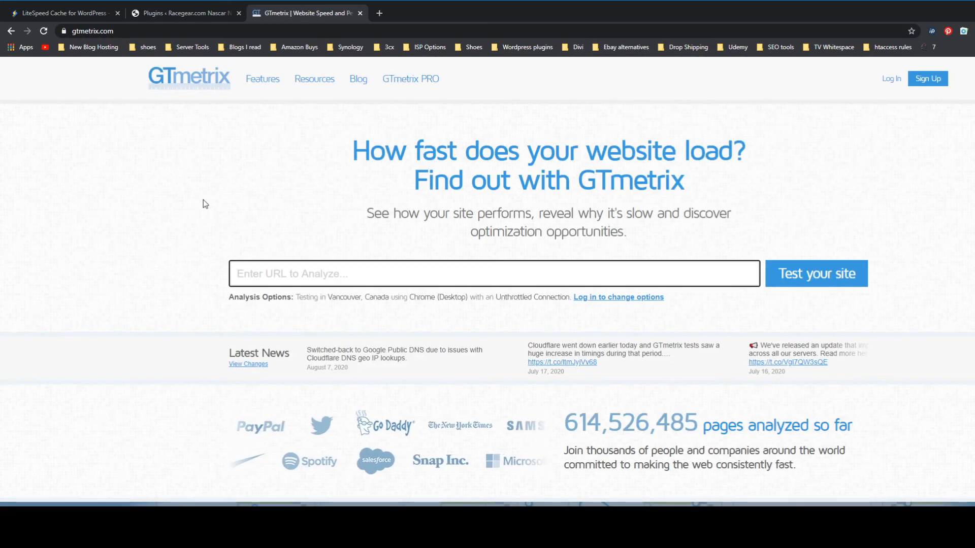
# Step: Run a GTmetrix speed test on racegear.com and review the performance scores and PageSpeed recommendations in the report
pyautogui.write('ra')
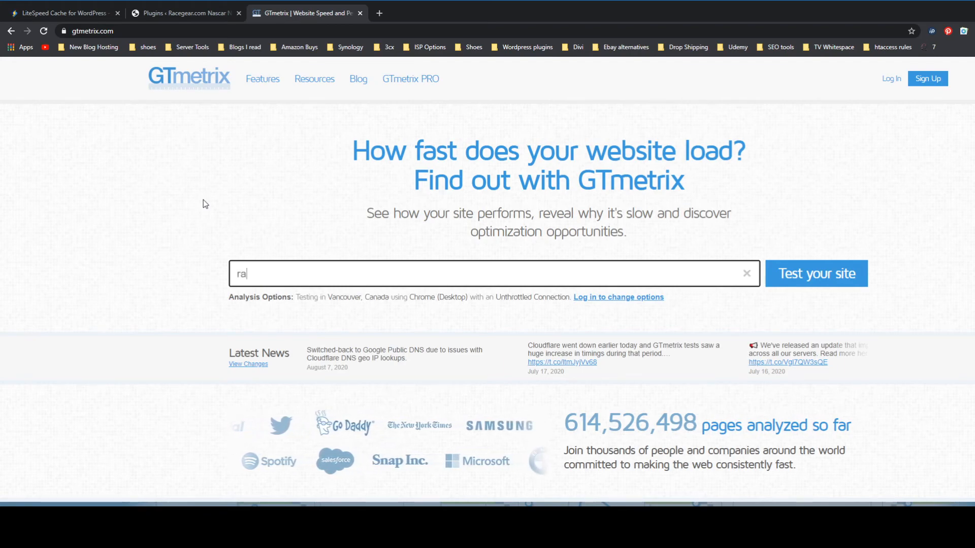
pyautogui.write('cegea')
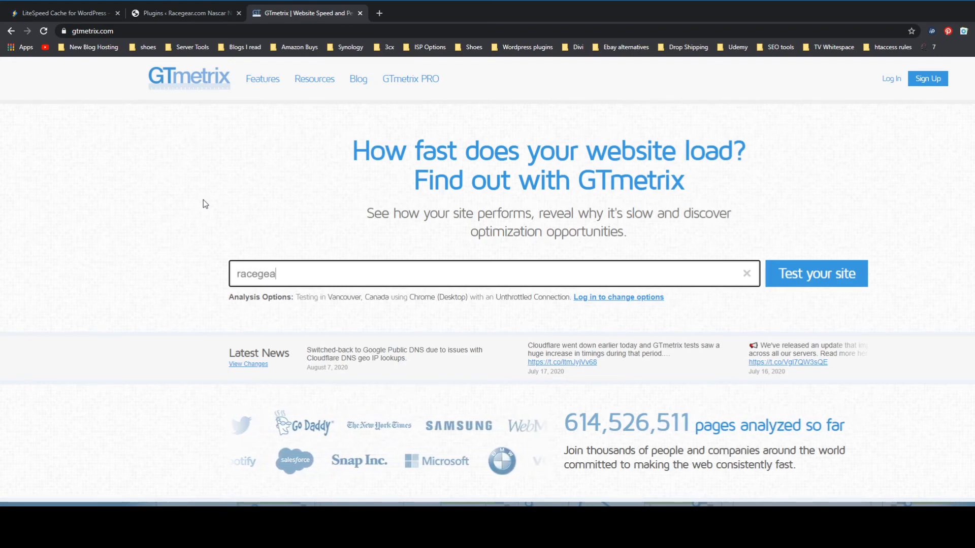
pyautogui.write('r.com')
pyautogui.press('Return')
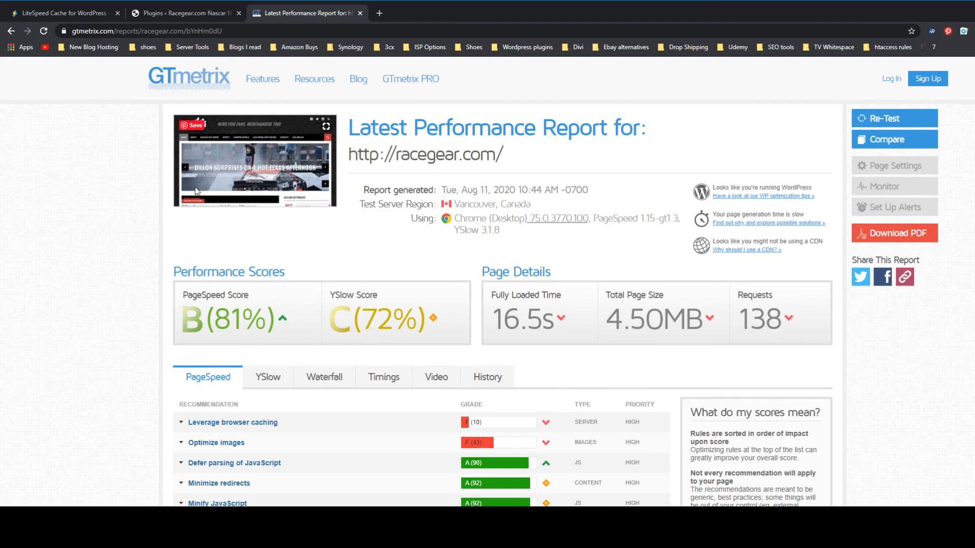
pyautogui.scroll(-3, 252, 284)
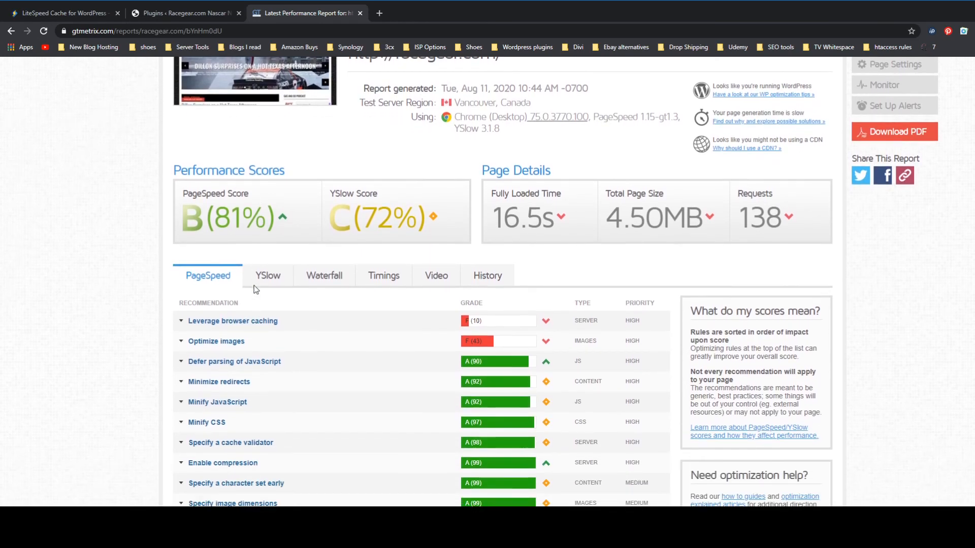
pyautogui.scroll(-3, 255, 290)
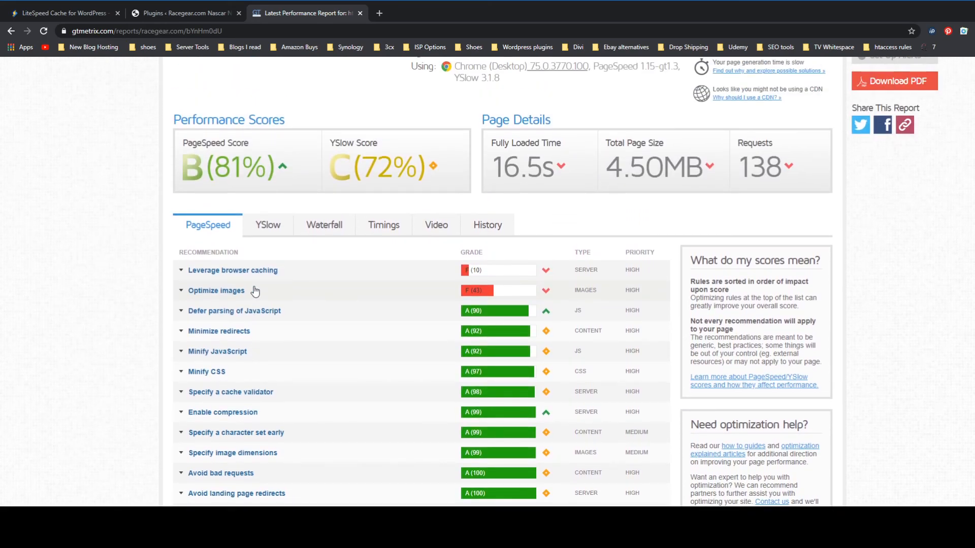
pyautogui.scroll(1, 255, 290)
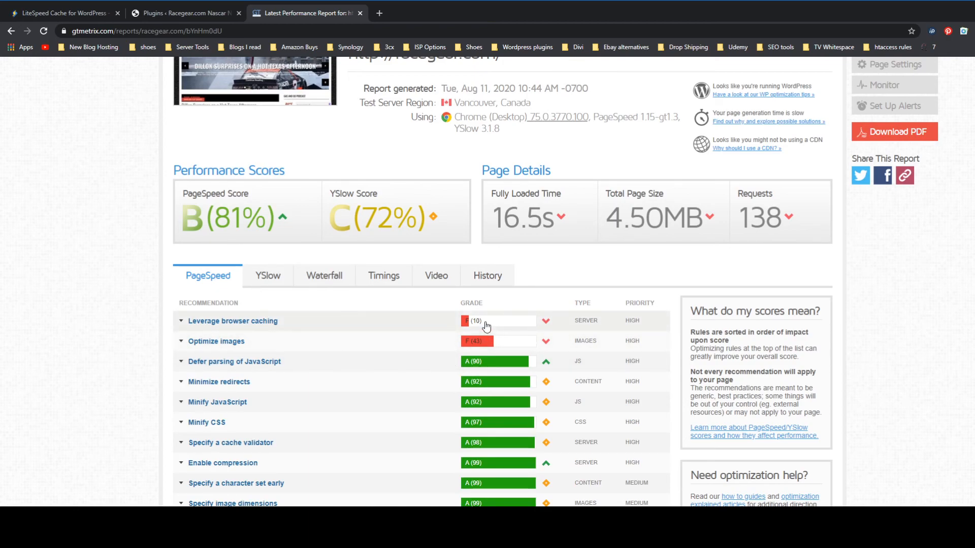
pyautogui.scroll(-8, 487, 326)
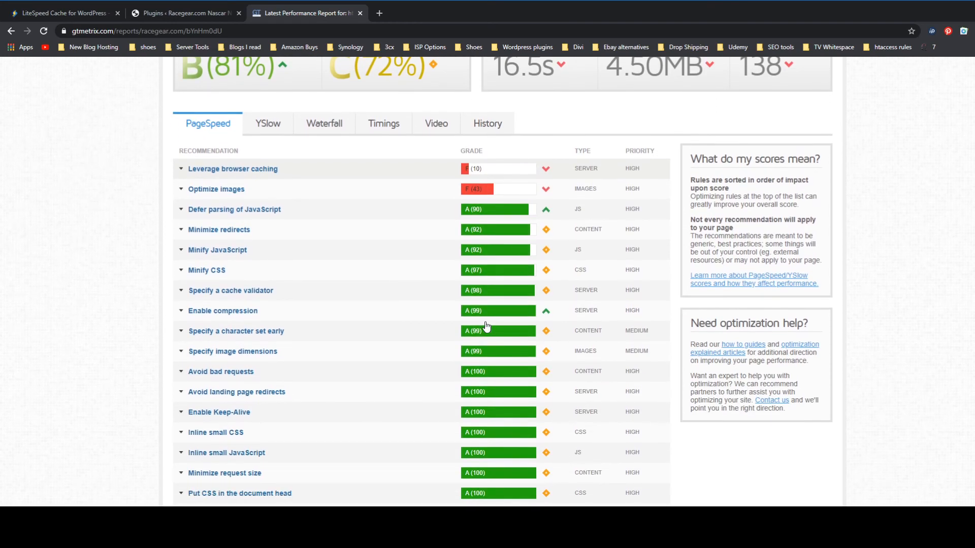
pyautogui.scroll(9, 487, 326)
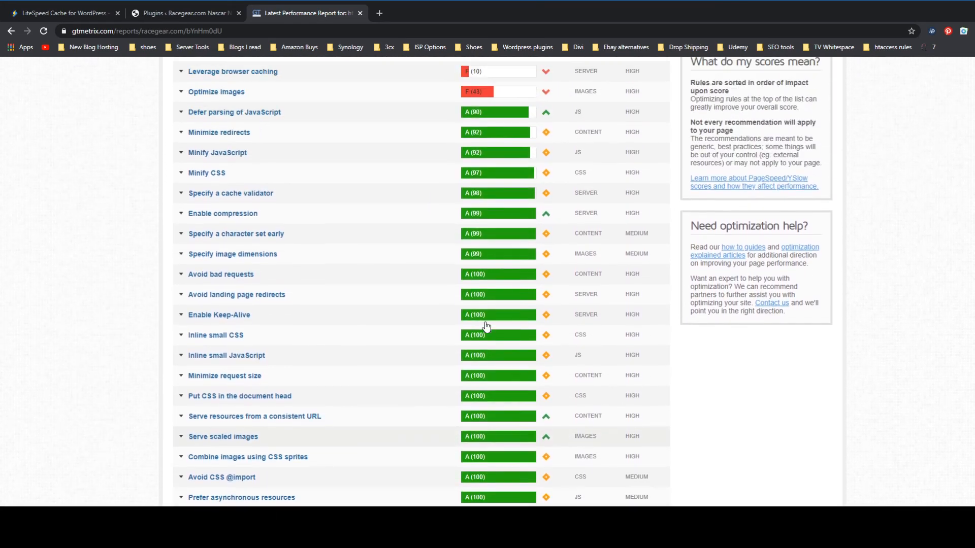
pyautogui.scroll(1, 486, 328)
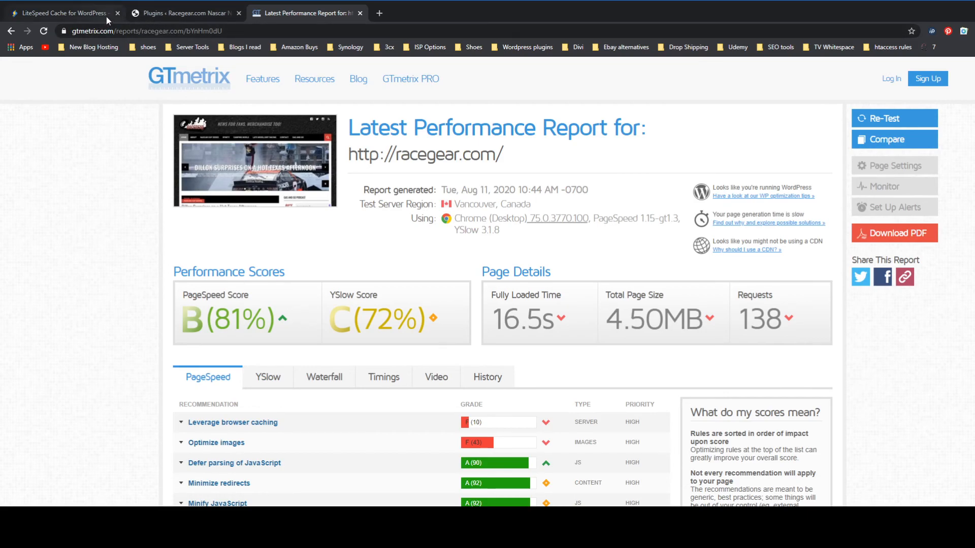
# Step: Return to the WordPress admin, check the LiteSpeed Cache dashboard, and open the plugin's cache management settings
pyautogui.click(150, 20)
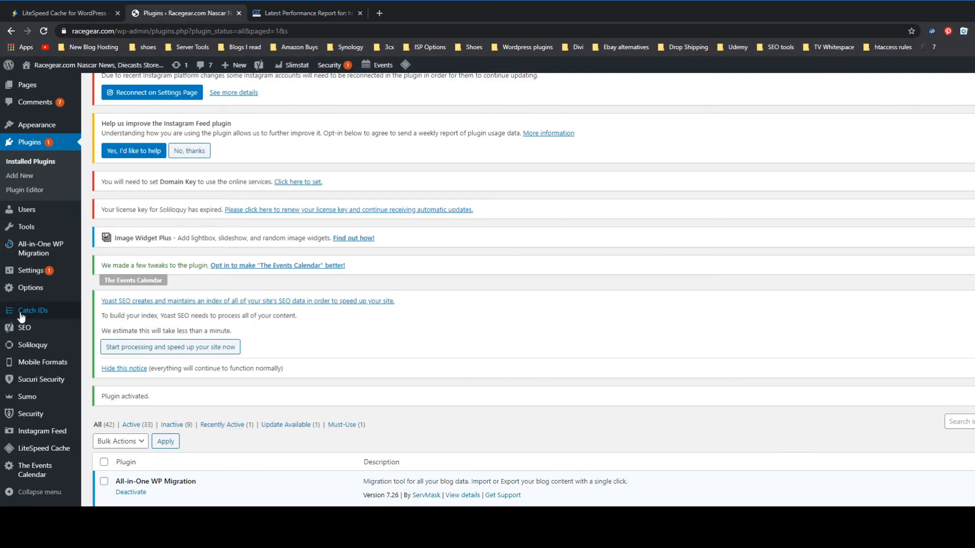
pyautogui.moveTo(27, 459)
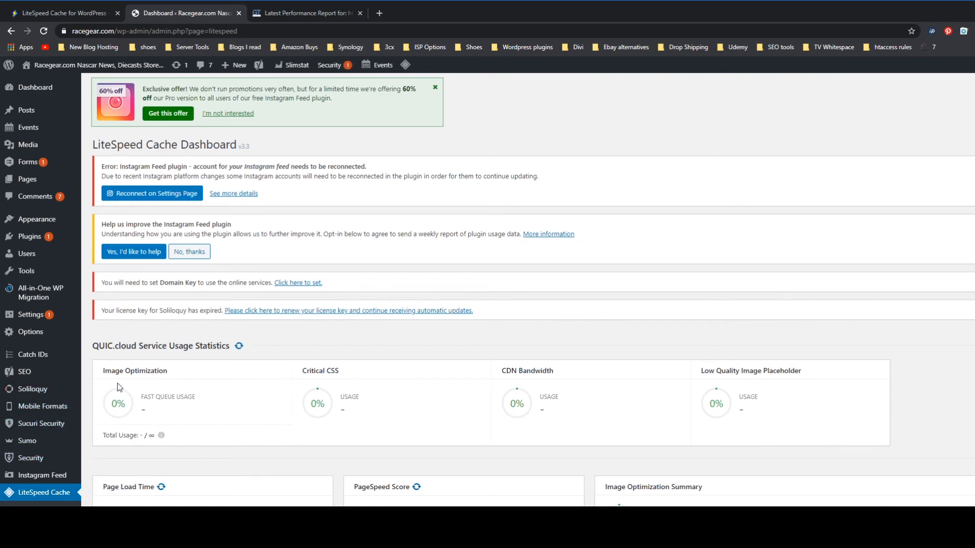
pyautogui.scroll(-2, 119, 387)
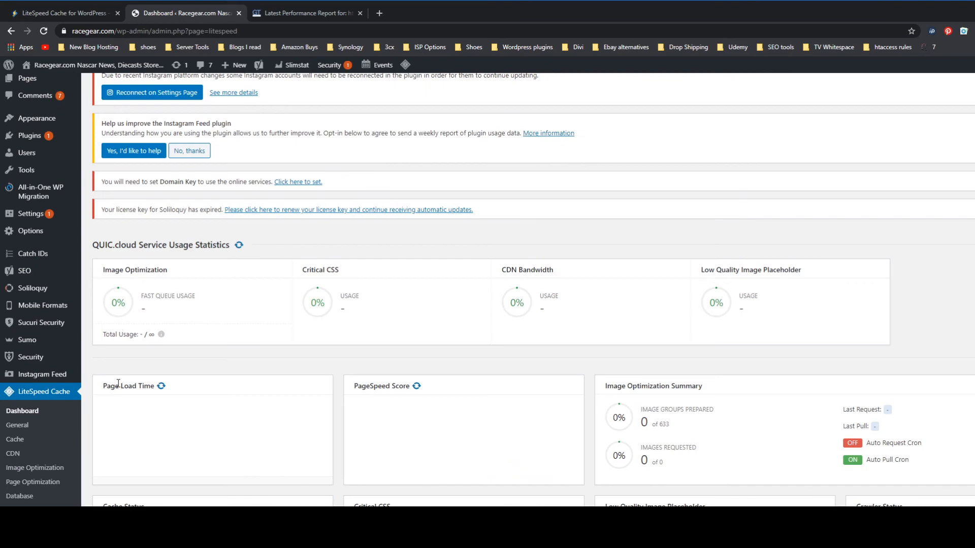
pyautogui.scroll(-3, 117, 384)
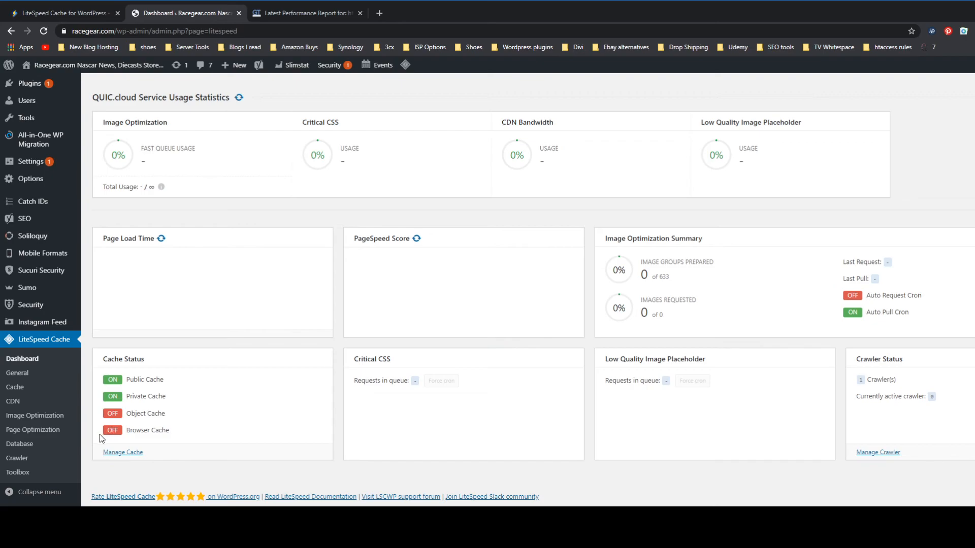
pyautogui.click(116, 452)
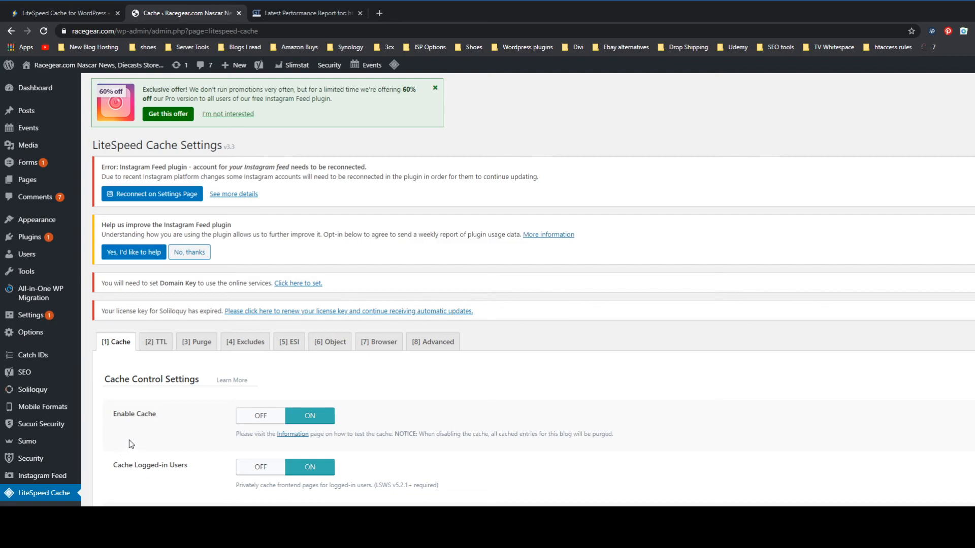
# Step: Review all the Cache Control Settings of LiteSpeed Cache, from Enable Cache down to Drop Query String
pyautogui.scroll(-1, 134, 442)
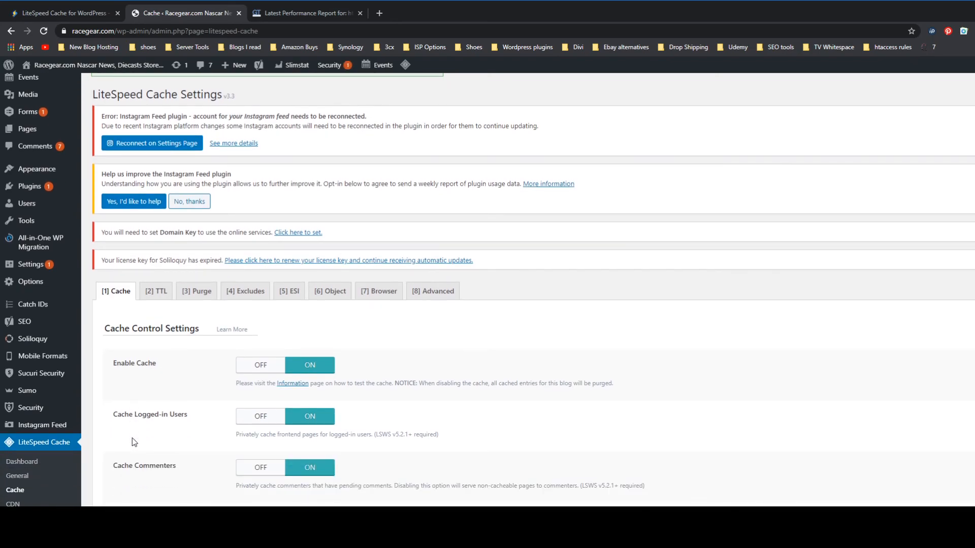
pyautogui.scroll(-1, 133, 442)
pyautogui.scroll(-1, 133, 442)
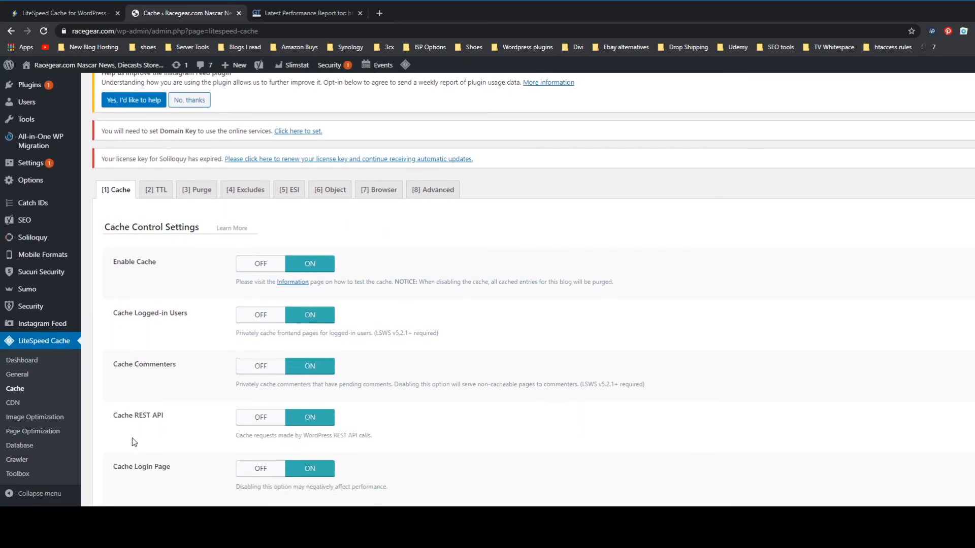
pyautogui.scroll(-2, 133, 441)
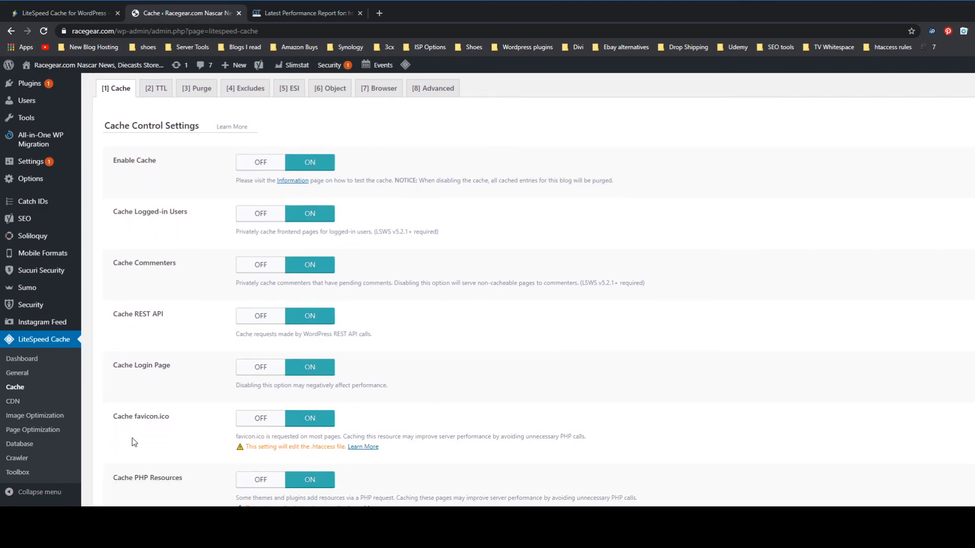
pyautogui.scroll(-2, 132, 440)
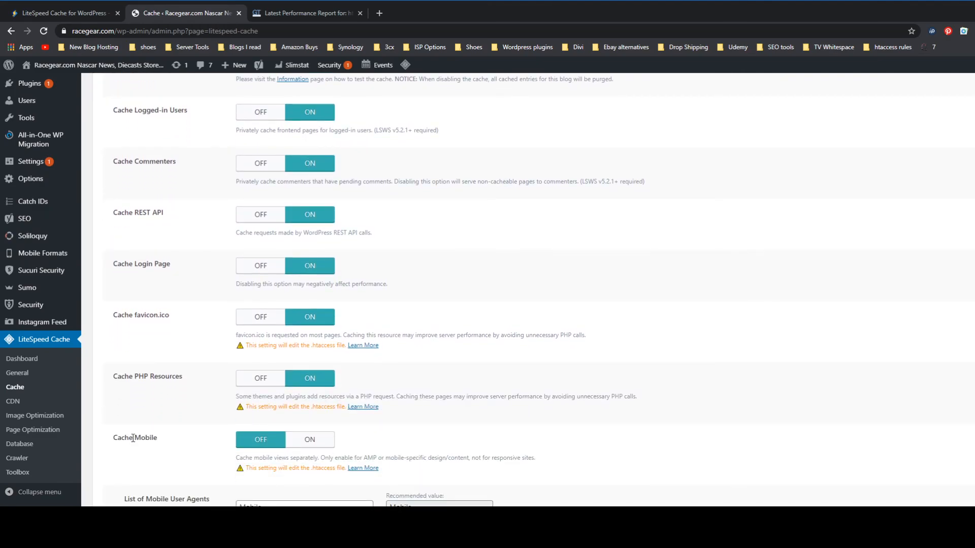
pyautogui.scroll(-1, 133, 439)
pyautogui.scroll(-3, 134, 441)
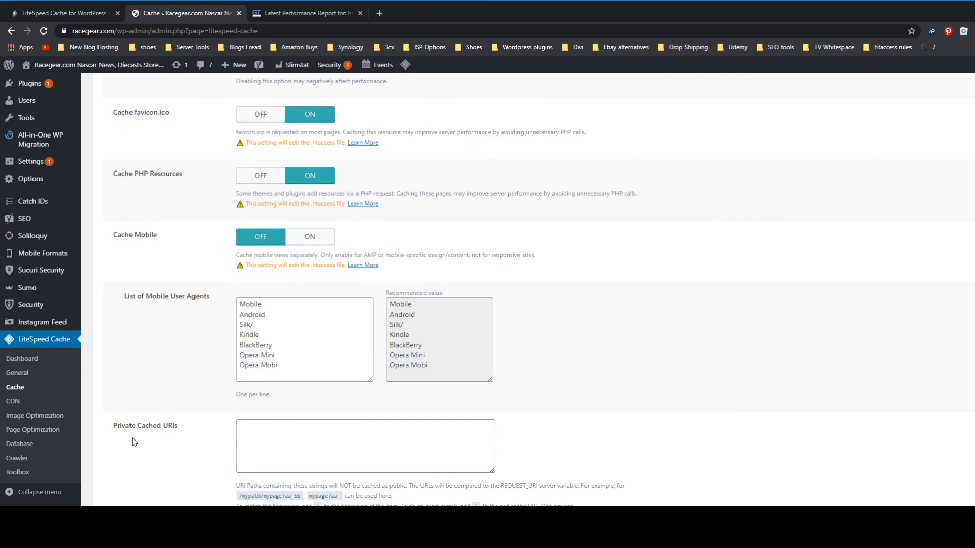
pyautogui.scroll(-6, 133, 442)
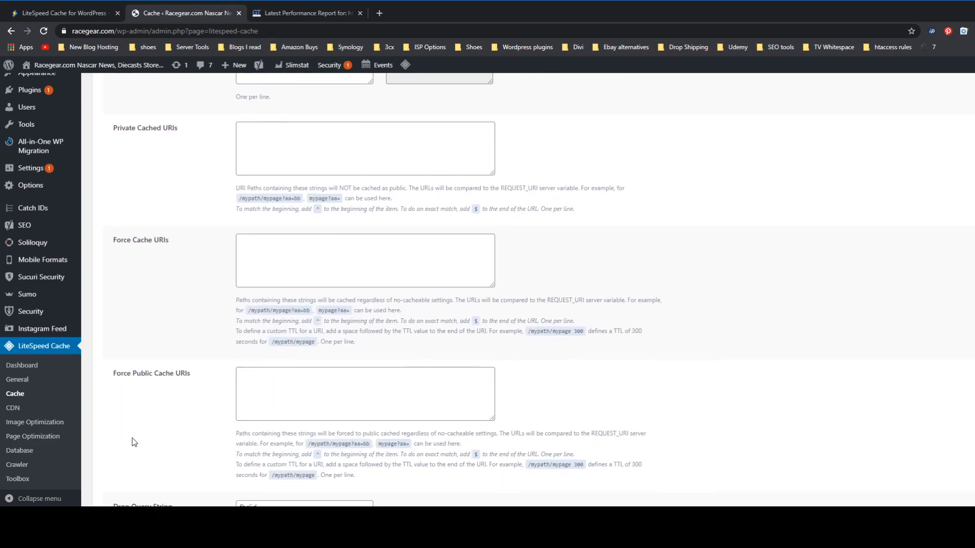
pyautogui.scroll(1, 133, 442)
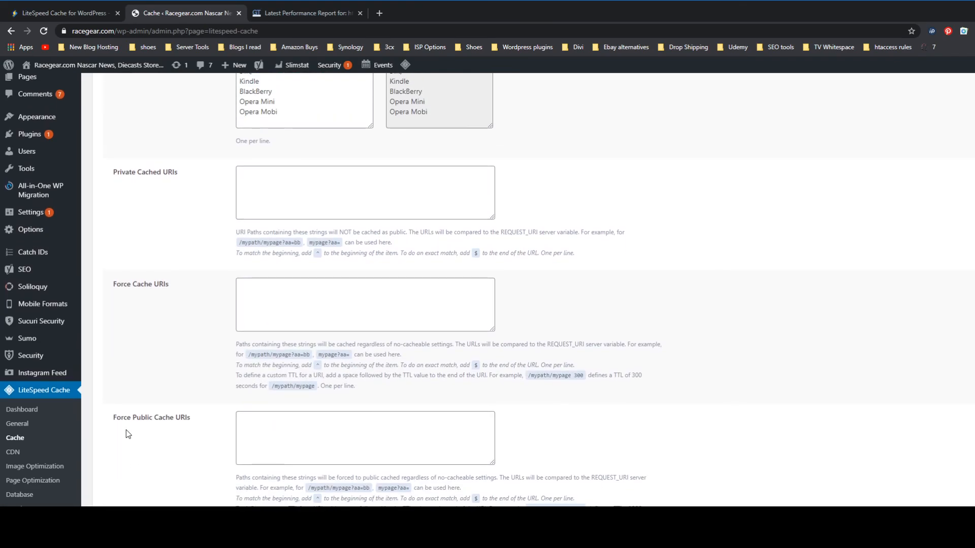
pyautogui.scroll(-3, 129, 437)
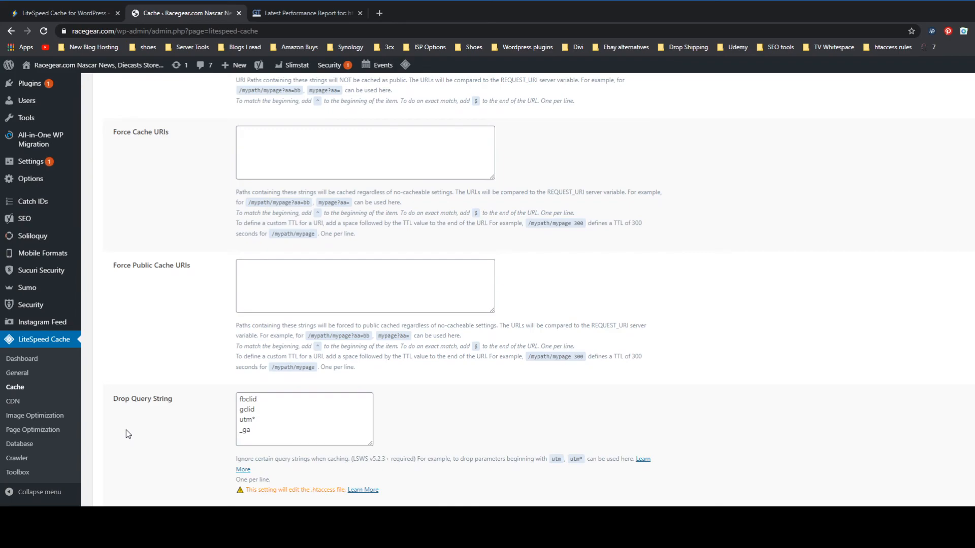
pyautogui.scroll(-2, 126, 430)
pyautogui.scroll(6, 126, 431)
pyautogui.scroll(4, 127, 432)
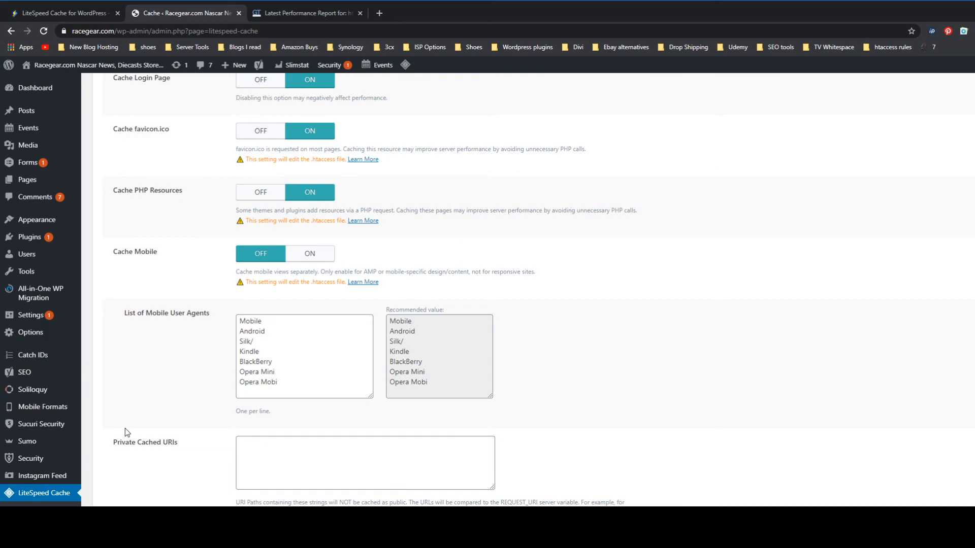
pyautogui.scroll(3, 127, 432)
pyautogui.scroll(3, 127, 432)
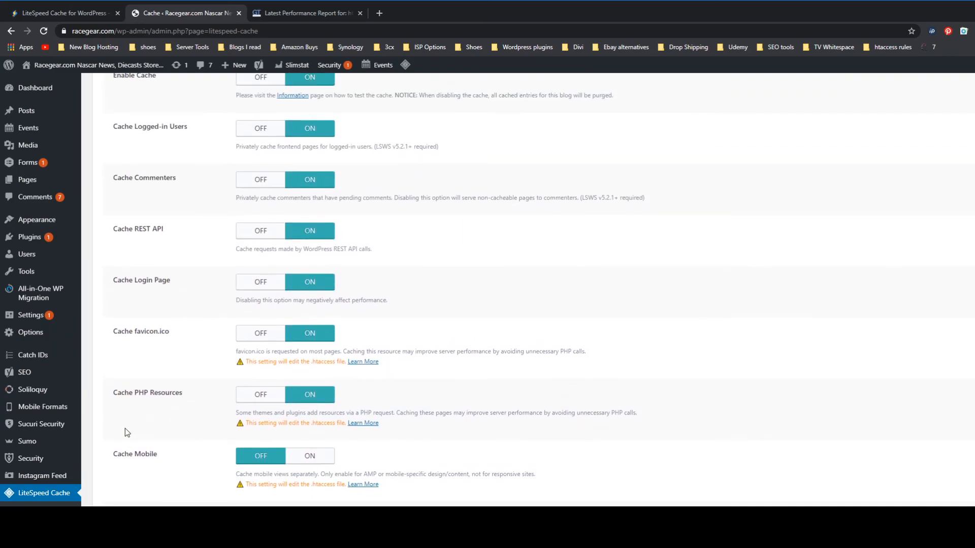
pyautogui.scroll(2, 126, 429)
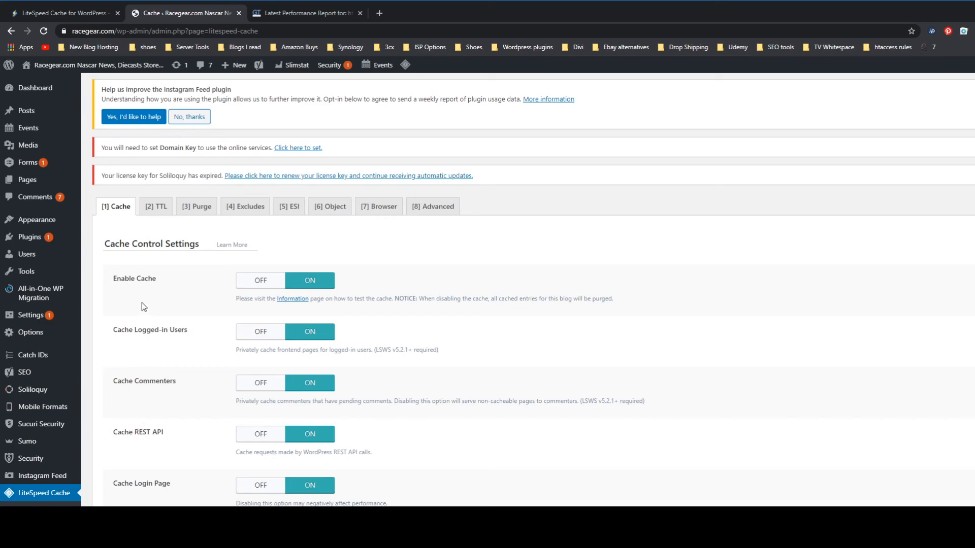
# Step: Review the LiteSpeed Cache TTL settings for public, private, front page, feed, REST and HTTP status code pages
pyautogui.click(162, 207)
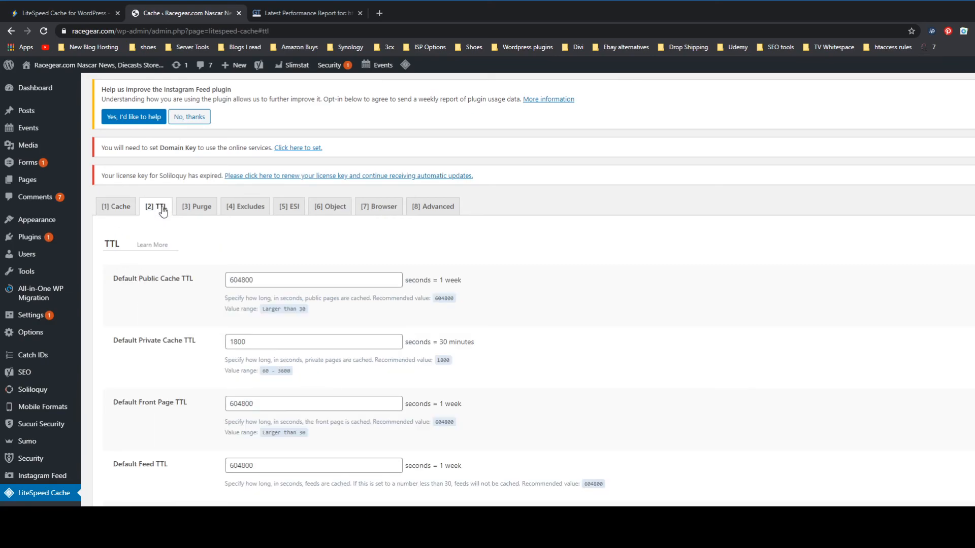
pyautogui.scroll(-2, 159, 267)
pyautogui.scroll(-3, 159, 269)
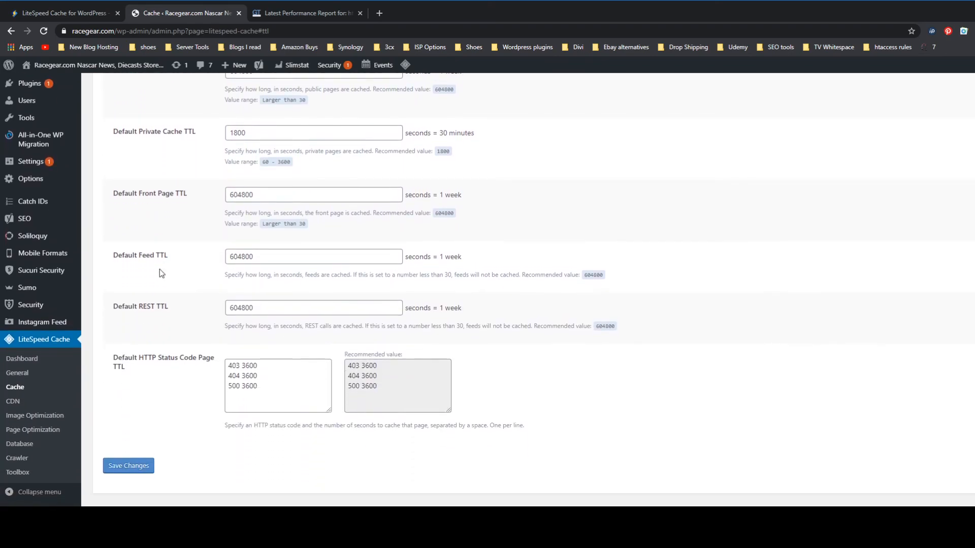
pyautogui.scroll(2, 160, 269)
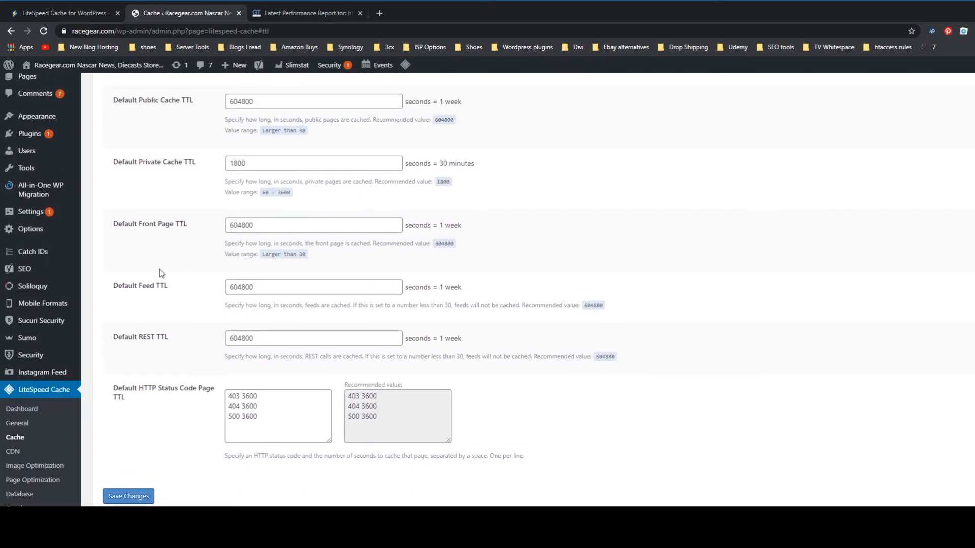
pyautogui.scroll(4, 160, 272)
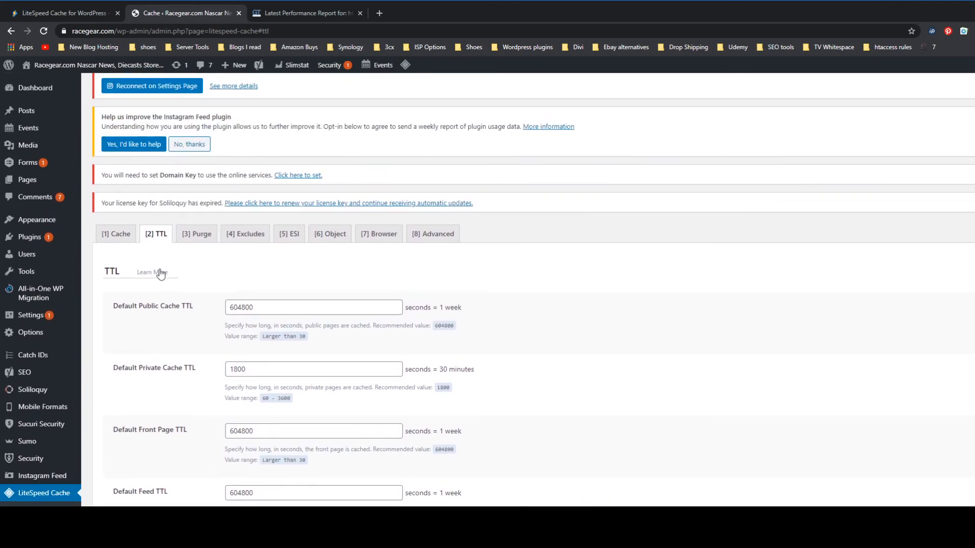
# Step: Review the Purge settings and the Exclude settings of LiteSpeed Cache, including auto purge rules and Do Not Cache URIs
pyautogui.click(186, 340)
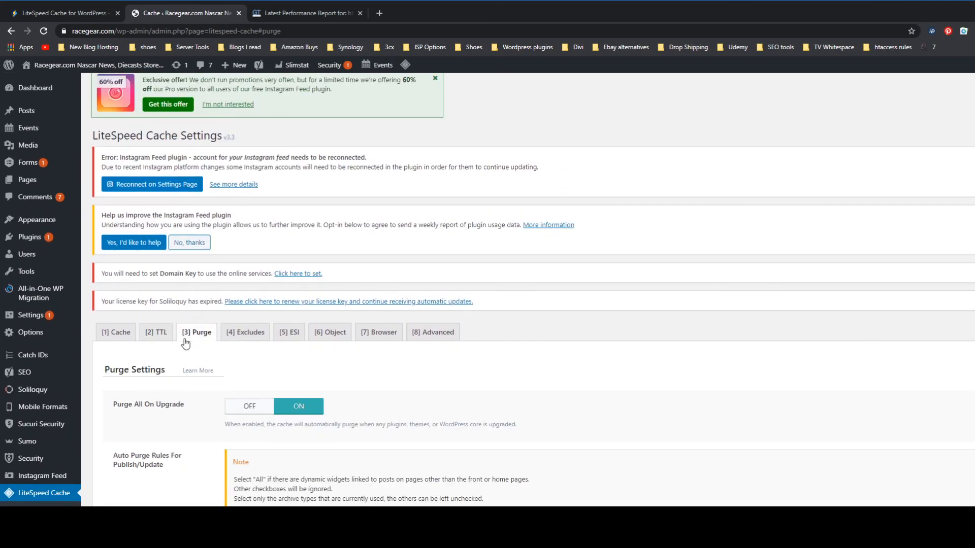
pyautogui.scroll(-2, 186, 343)
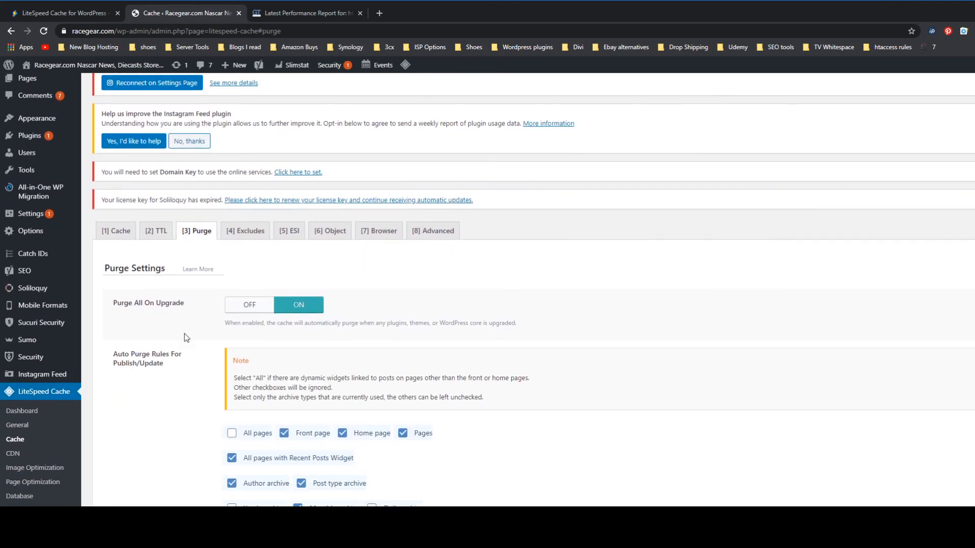
pyautogui.scroll(-1, 184, 334)
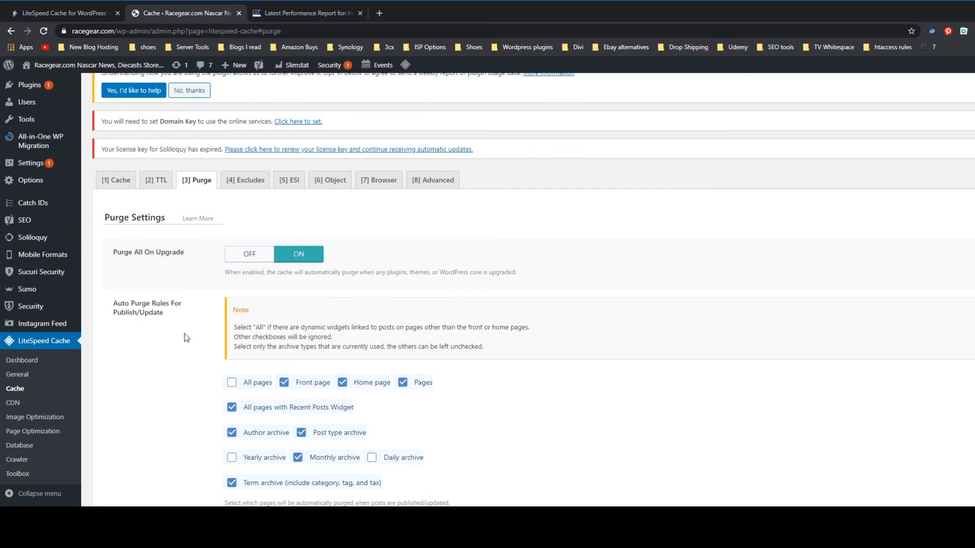
pyautogui.scroll(1, 185, 334)
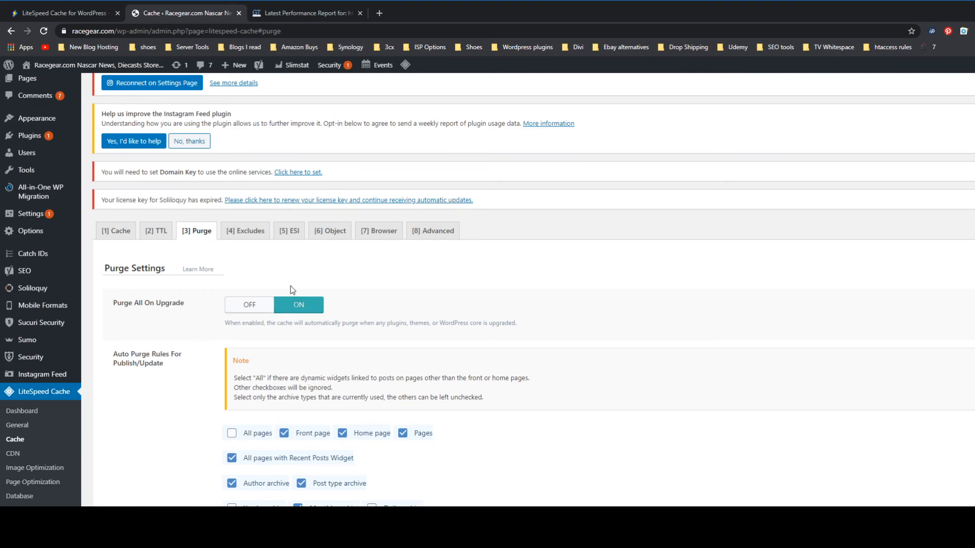
pyautogui.click(237, 230)
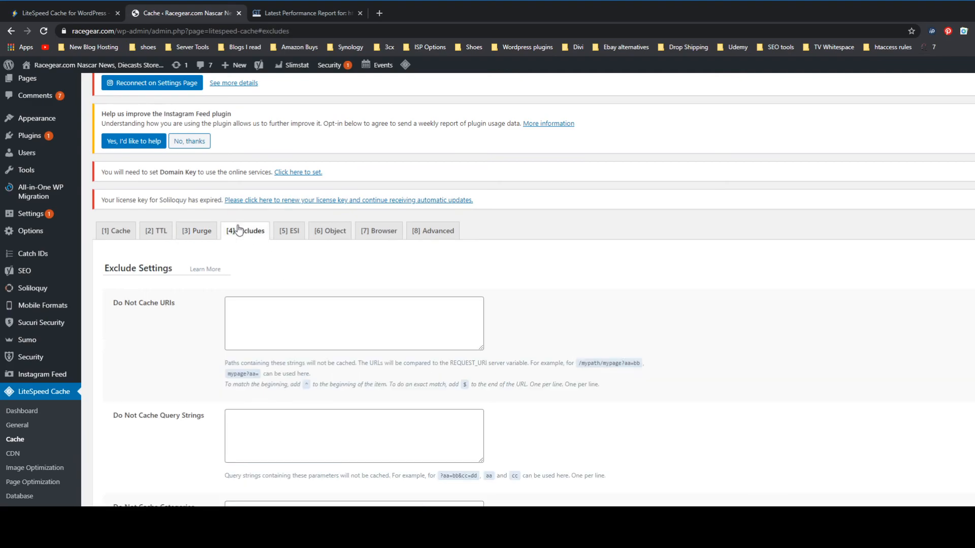
pyautogui.scroll(-3, 304, 291)
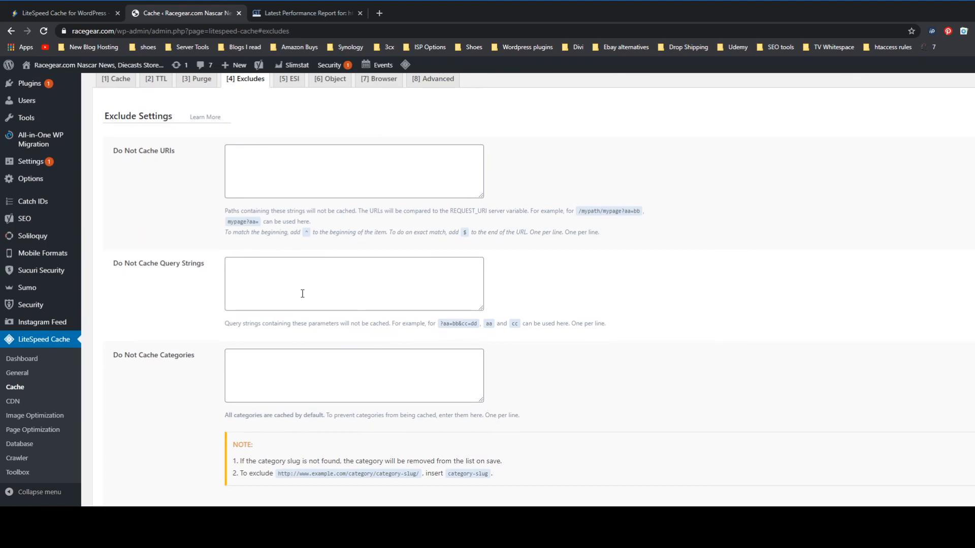
pyautogui.scroll(4, 300, 298)
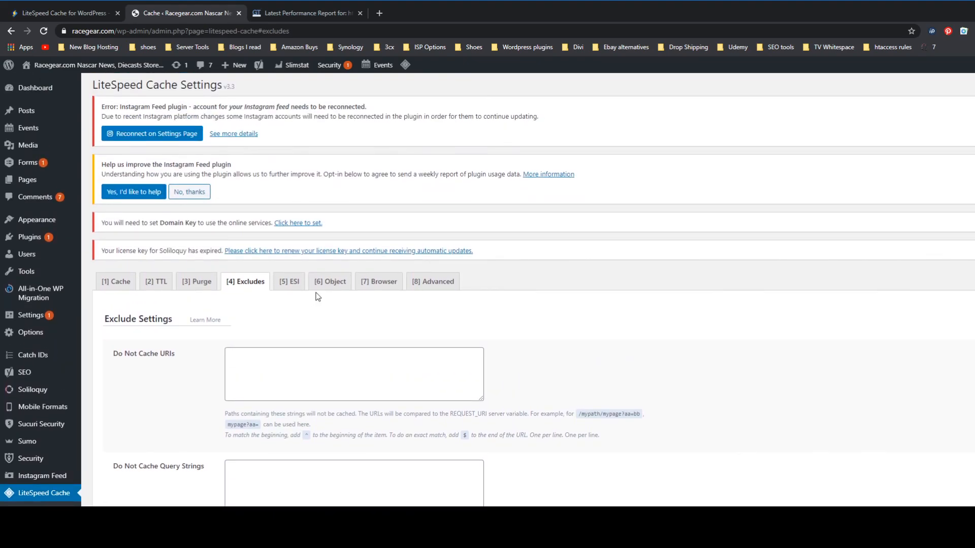
# Step: Review the ESI settings and the Object Cache settings of LiteSpeed Cache, including method, host and port
pyautogui.click(298, 283)
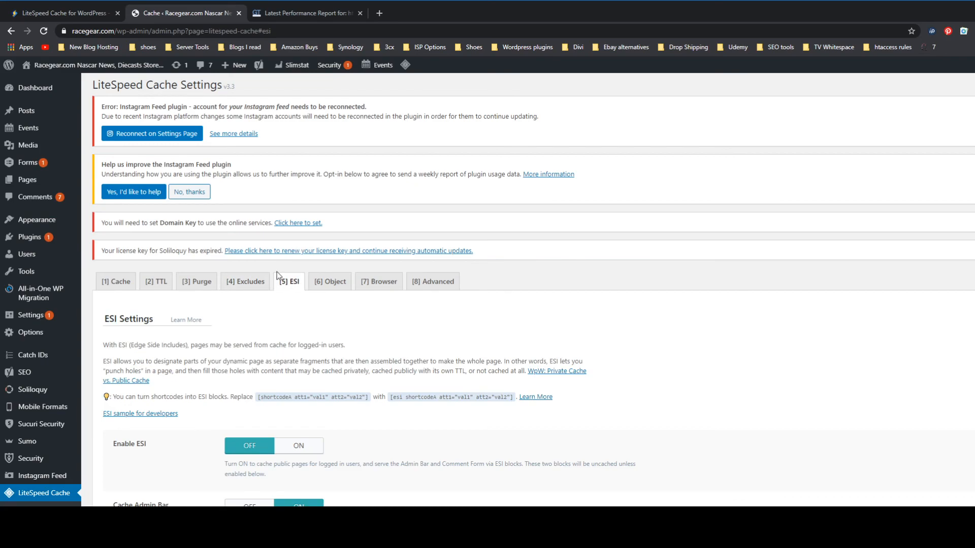
pyautogui.scroll(-2, 277, 276)
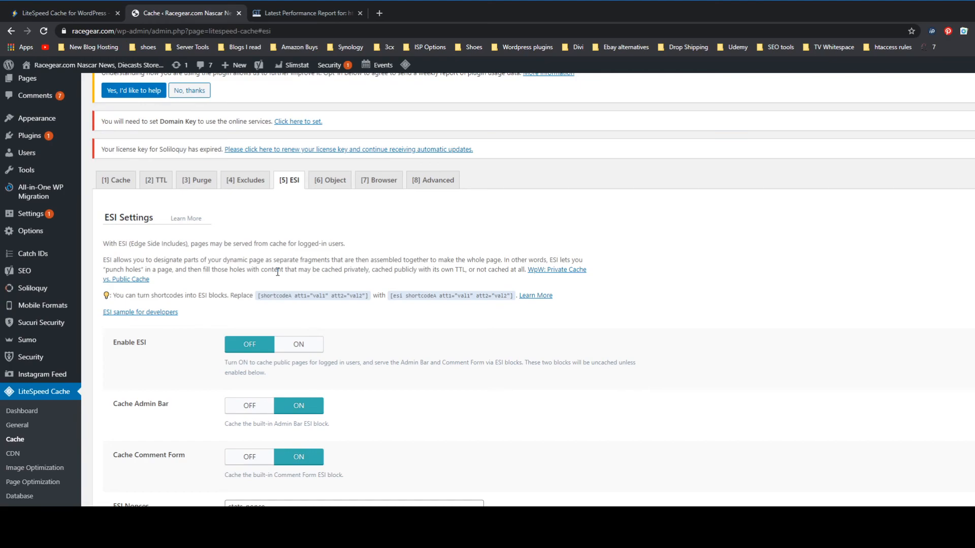
pyautogui.scroll(2, 277, 272)
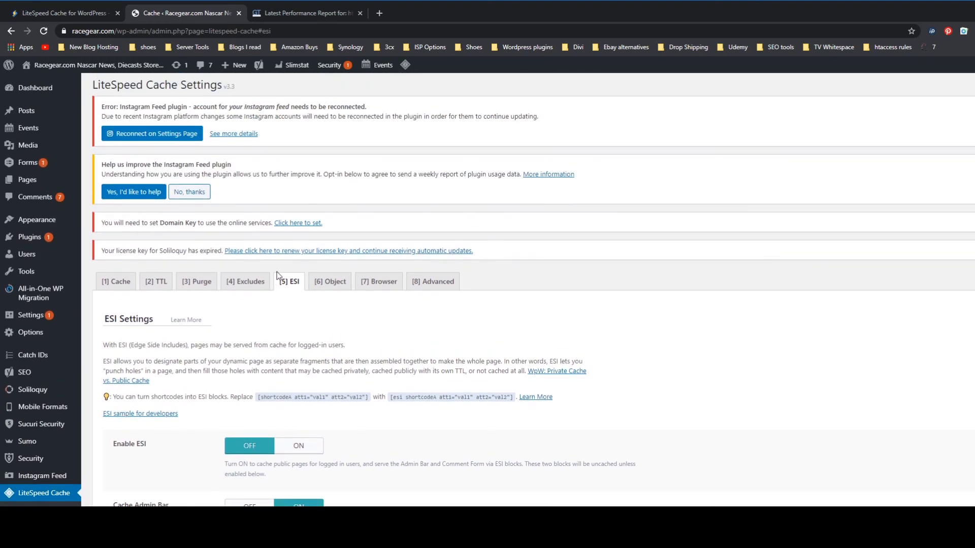
pyautogui.click(332, 287)
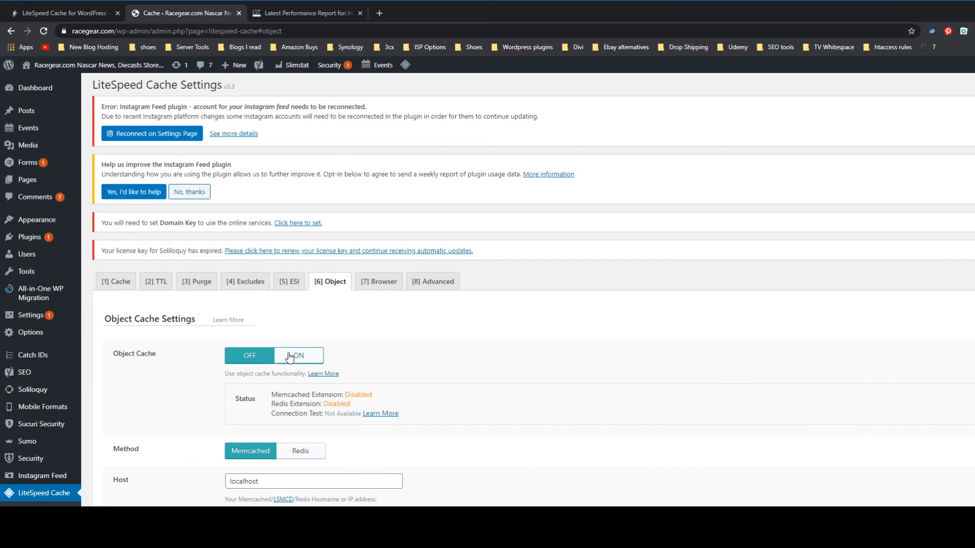
pyautogui.scroll(-5, 290, 357)
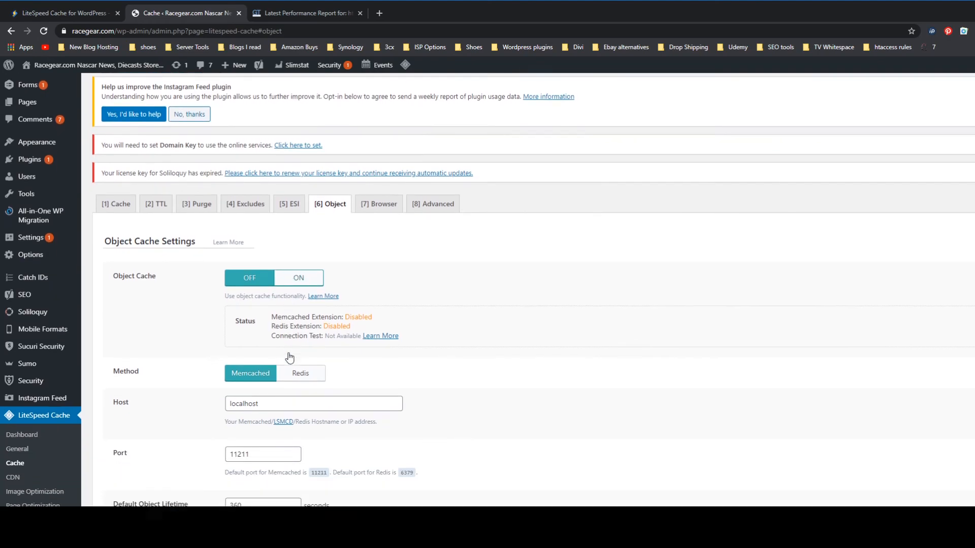
pyautogui.scroll(-2, 290, 357)
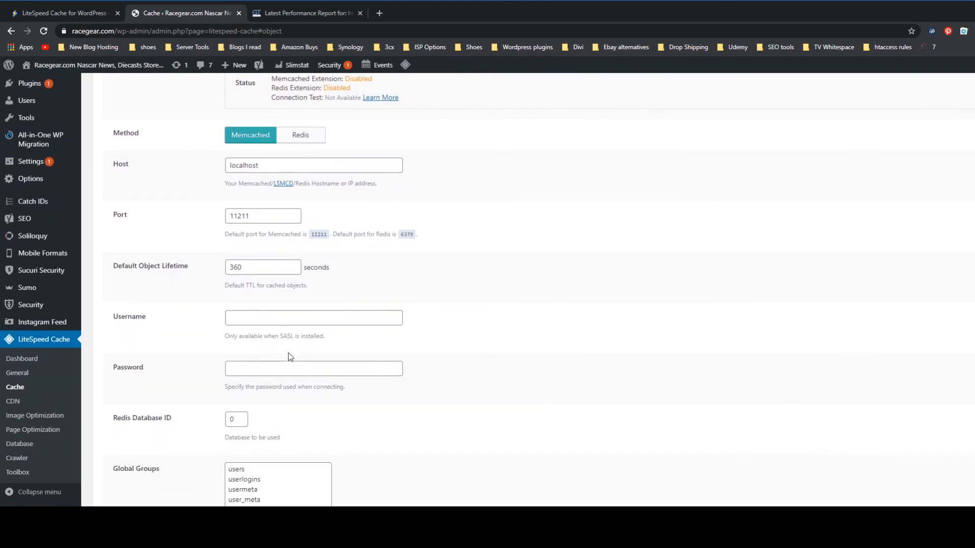
pyautogui.scroll(6, 290, 357)
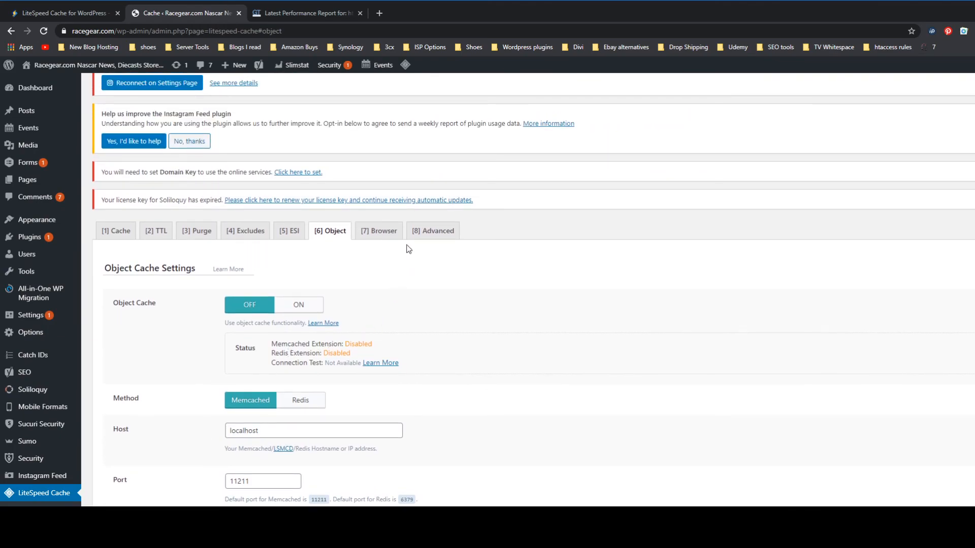
# Step: Turn on Browser Cache in the LiteSpeed Cache browser settings and save the changes
pyautogui.click(371, 237)
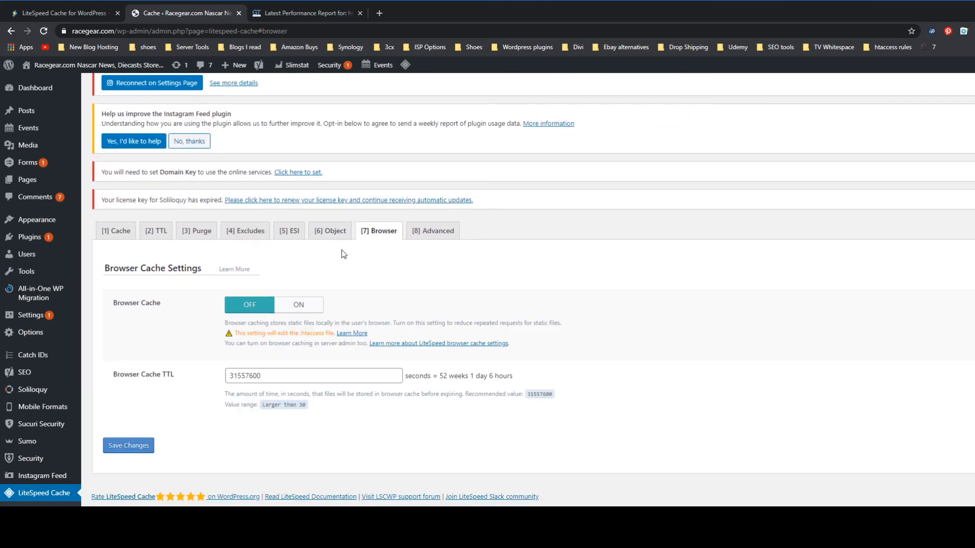
pyautogui.click(300, 306)
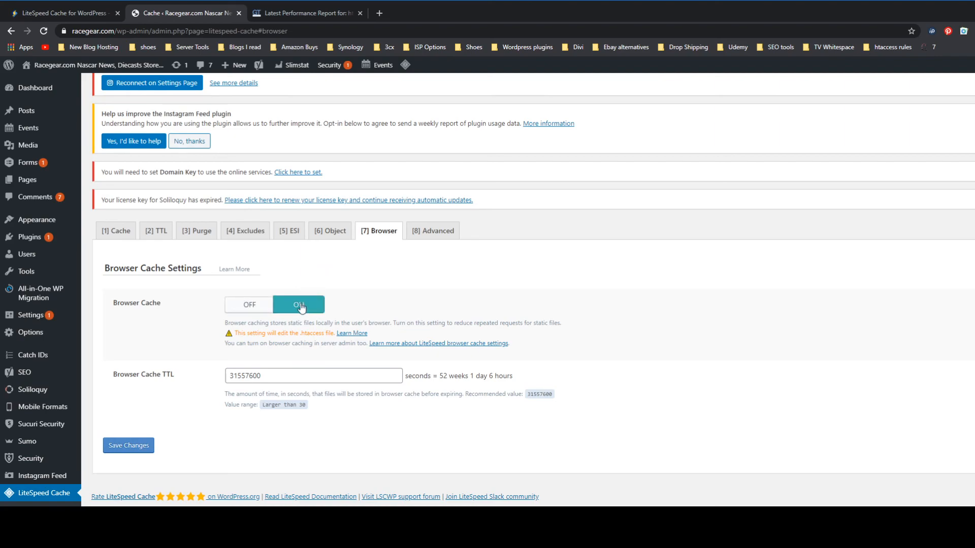
pyautogui.click(121, 450)
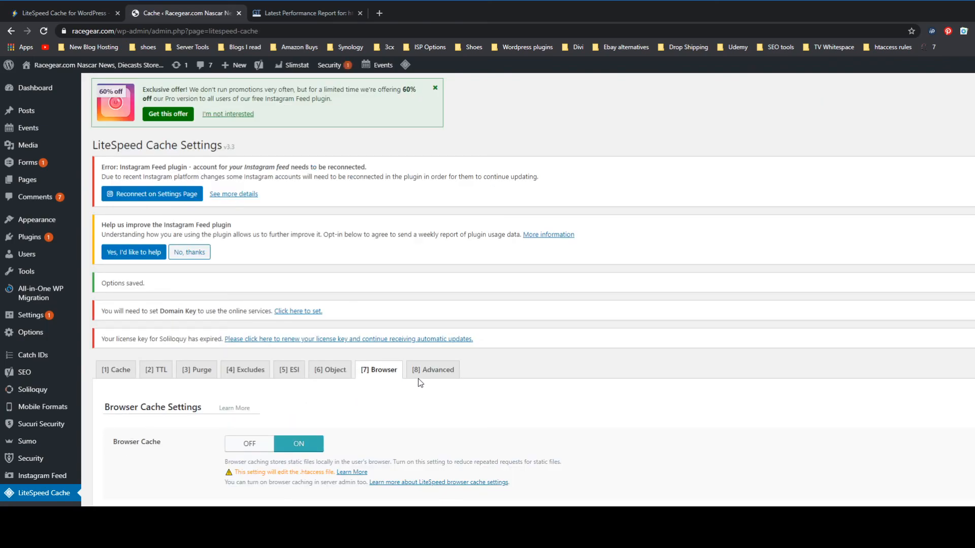
# Step: Review the Advanced cache settings, covering Login Cookie, Improve HTTP/HTTPS Compatibility and Instant Click
pyautogui.click(442, 373)
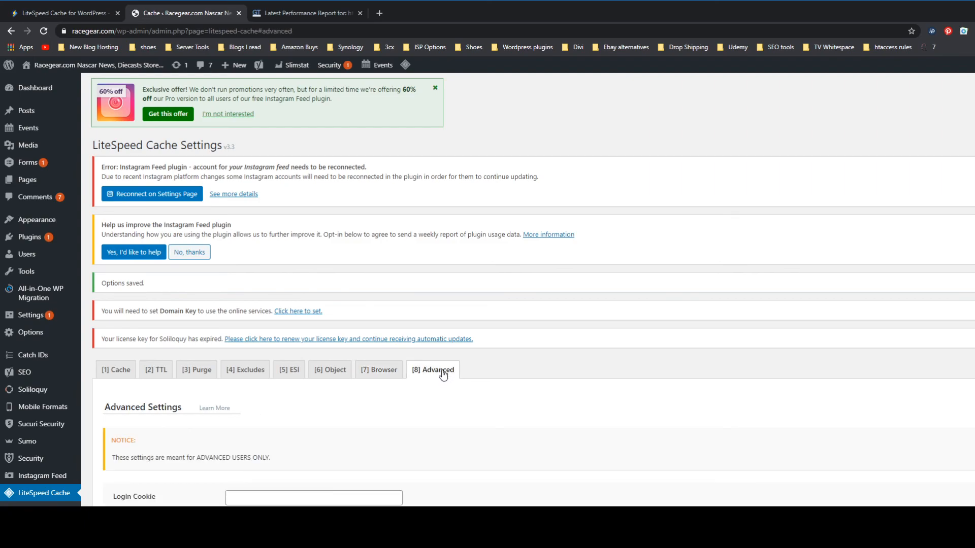
pyautogui.scroll(-4, 443, 373)
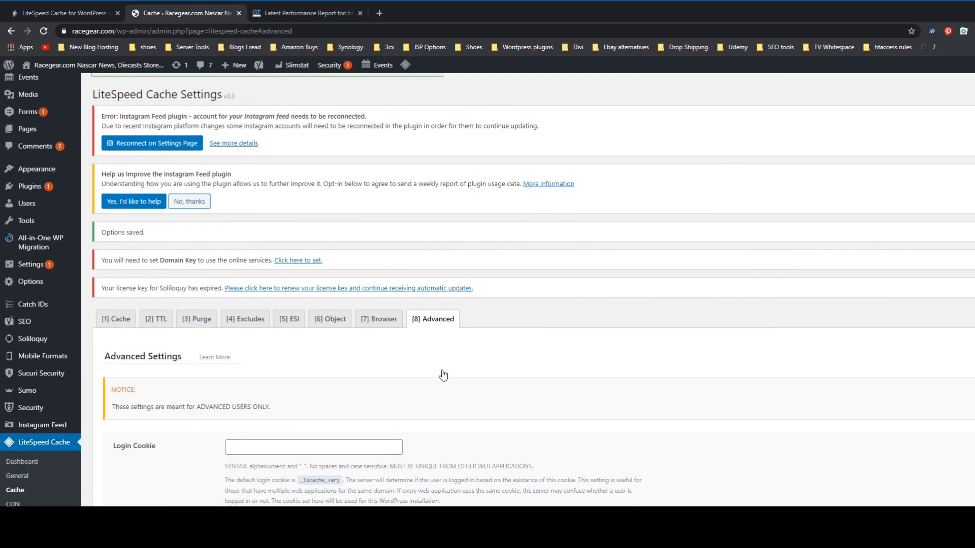
pyautogui.scroll(-1, 443, 374)
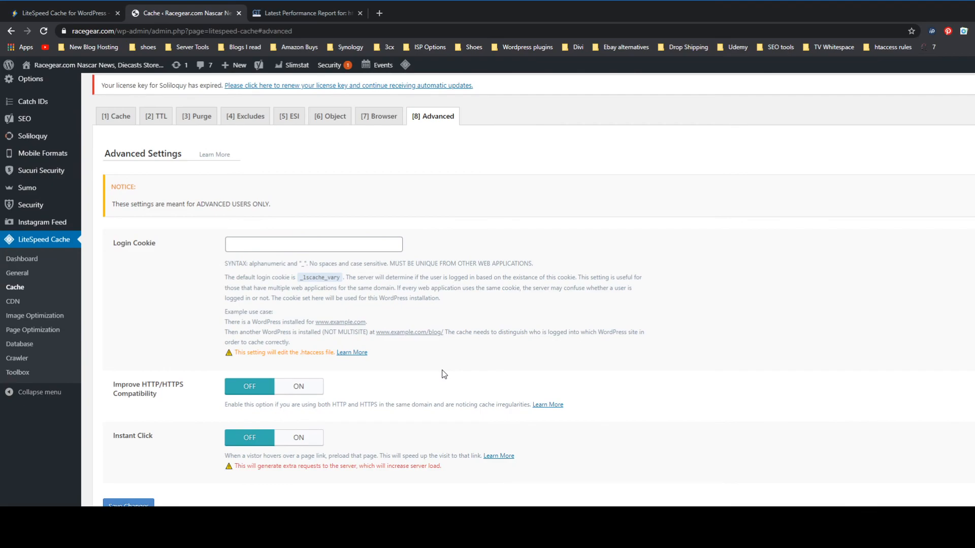
pyautogui.scroll(-1, 440, 374)
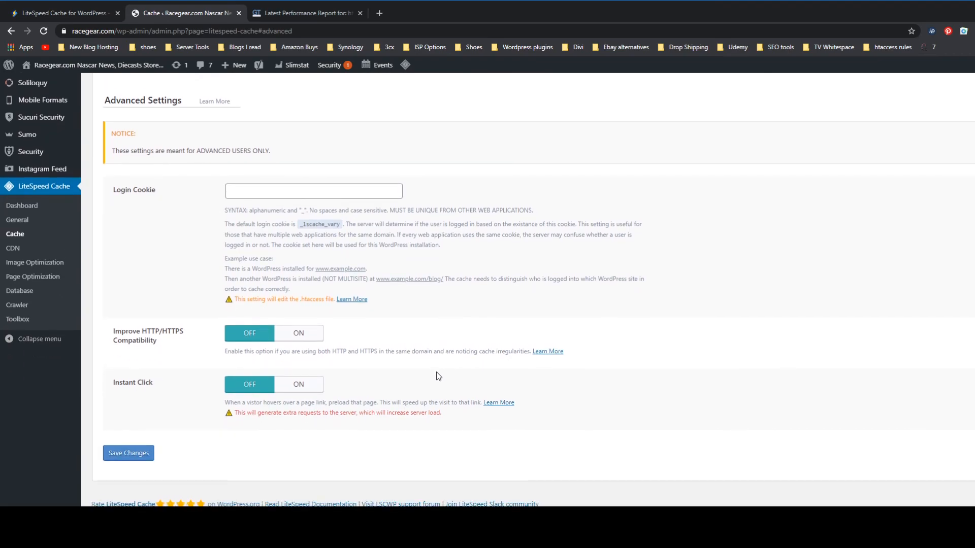
pyautogui.scroll(-1, 435, 376)
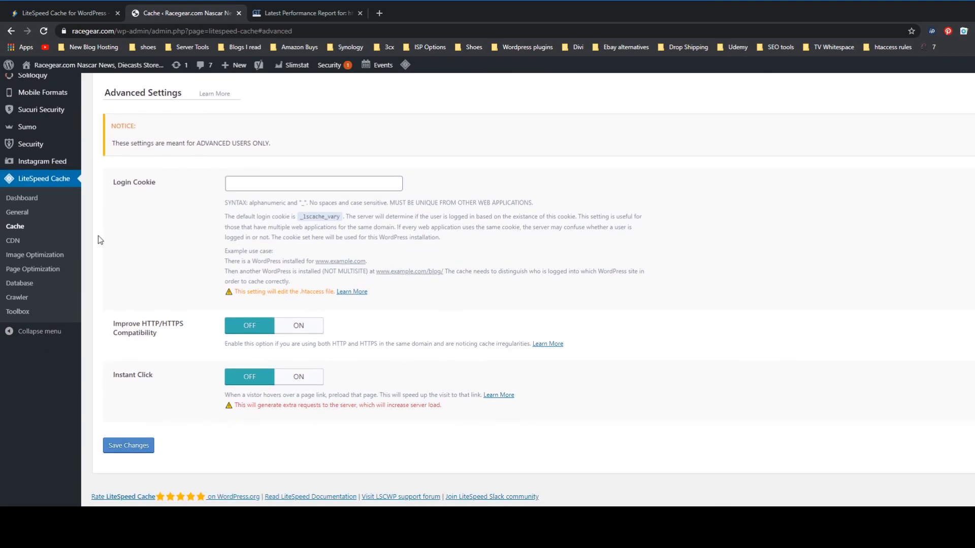
# Step: Review the LiteSpeed Cache General Settings, from Automatically Upgrade and Domain Key to Server IP and Notifications
pyautogui.click(23, 216)
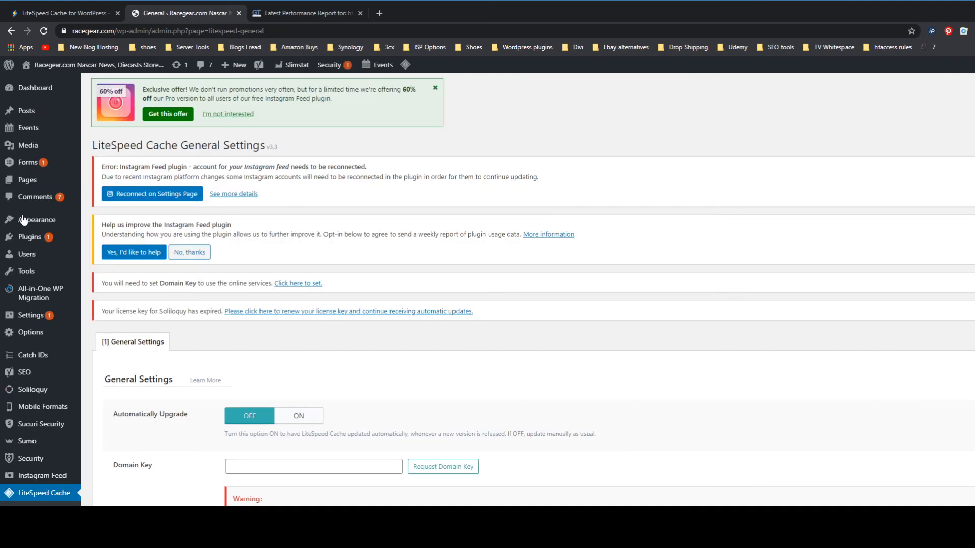
pyautogui.scroll(-3, 101, 249)
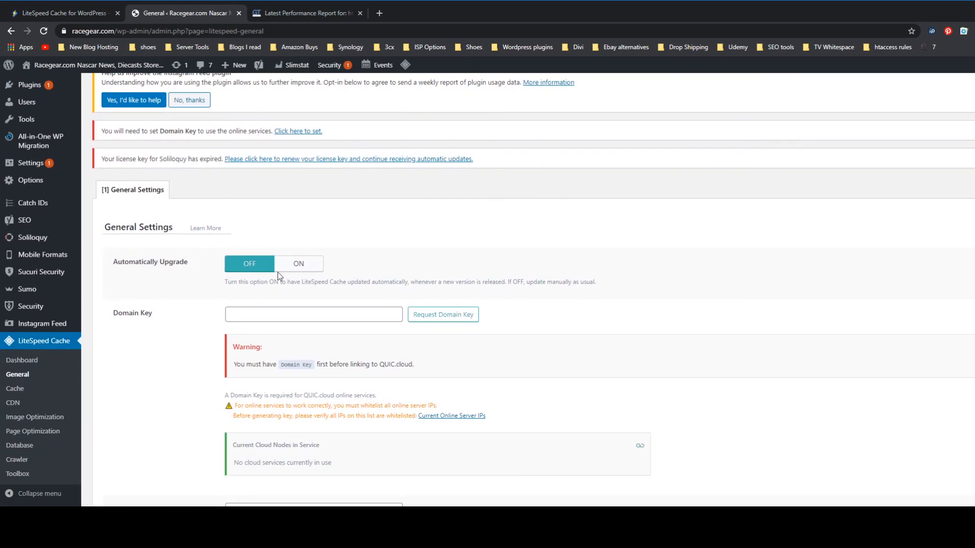
pyautogui.scroll(-3, 293, 259)
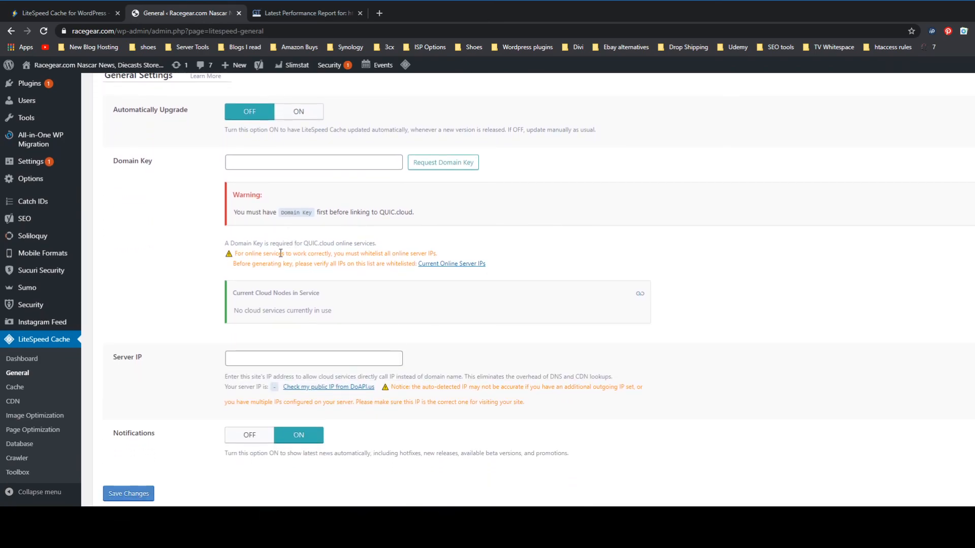
pyautogui.scroll(-1, 279, 255)
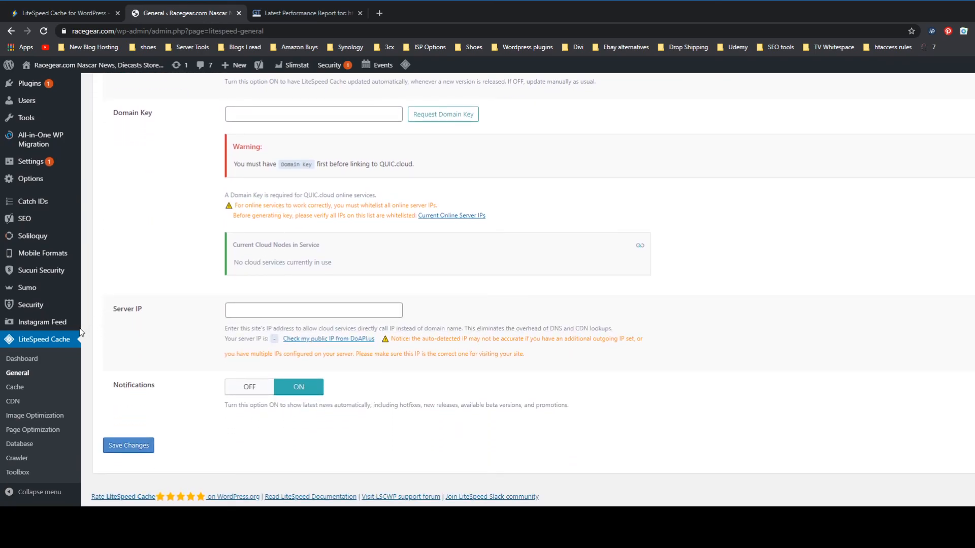
# Step: Return to the plugin's cache settings and look over the Advanced options once more
pyautogui.click(10, 395)
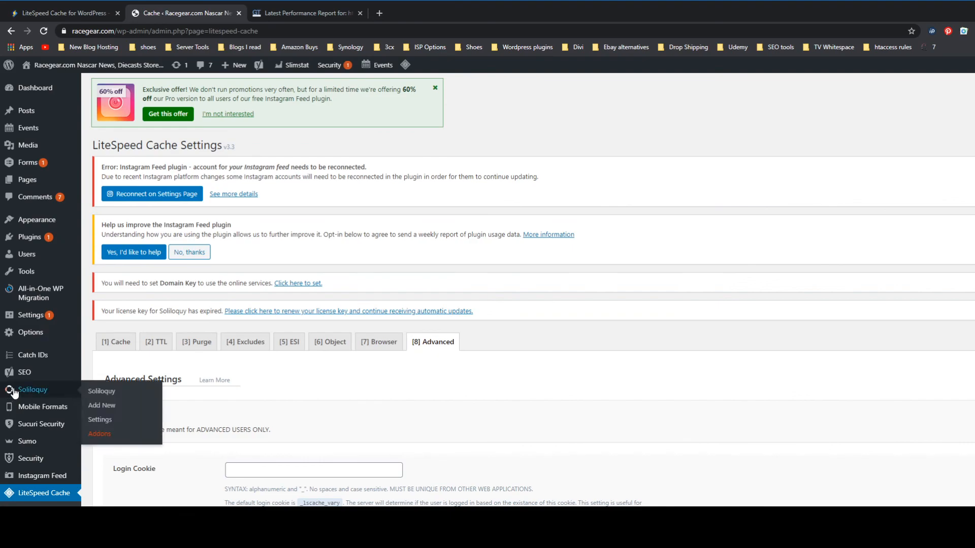
pyautogui.scroll(-6, 193, 350)
pyautogui.scroll(2, 193, 350)
pyautogui.scroll(-2, 180, 352)
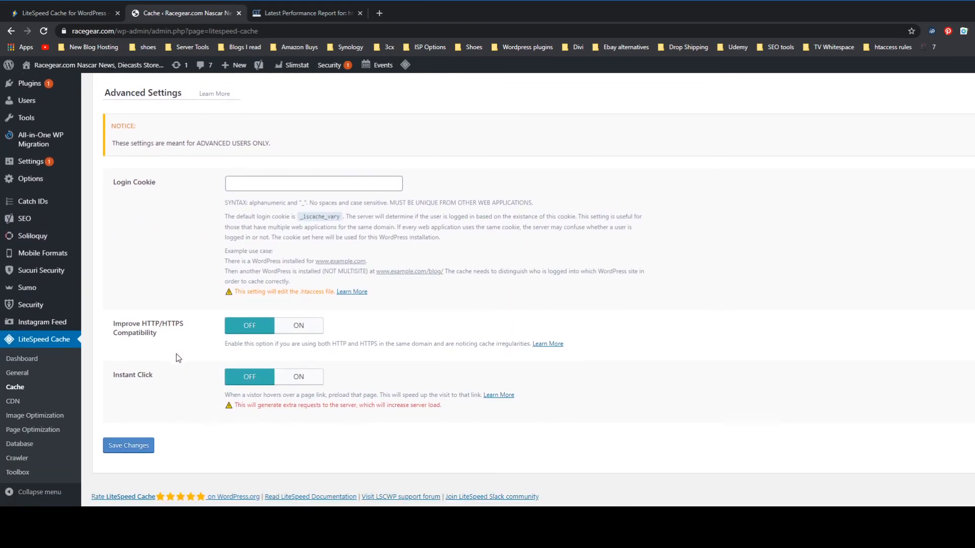
# Step: Open the LiteSpeed Cache CDN settings and review the QUIC.cloud CDN and CDN mapping options
pyautogui.click(13, 401)
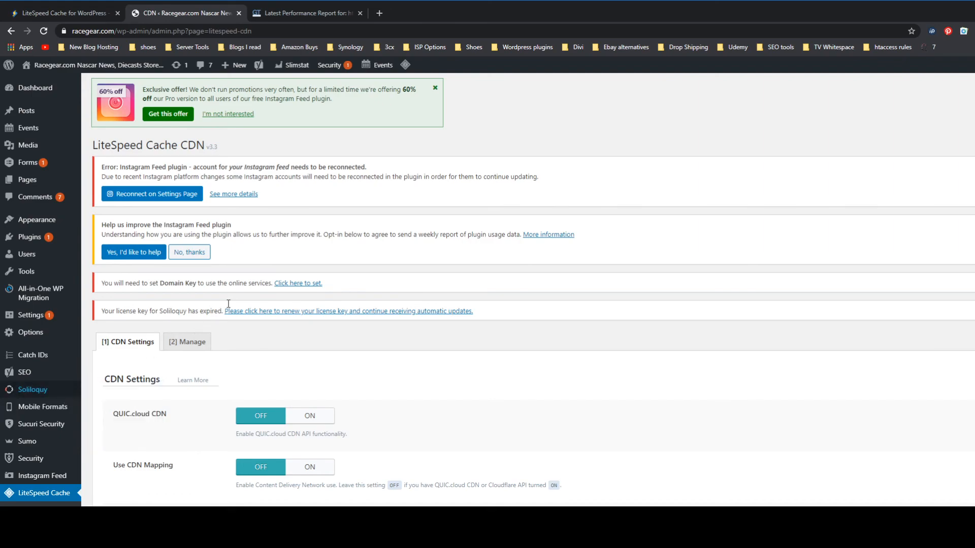
pyautogui.scroll(-2, 270, 243)
pyautogui.scroll(-2, 270, 243)
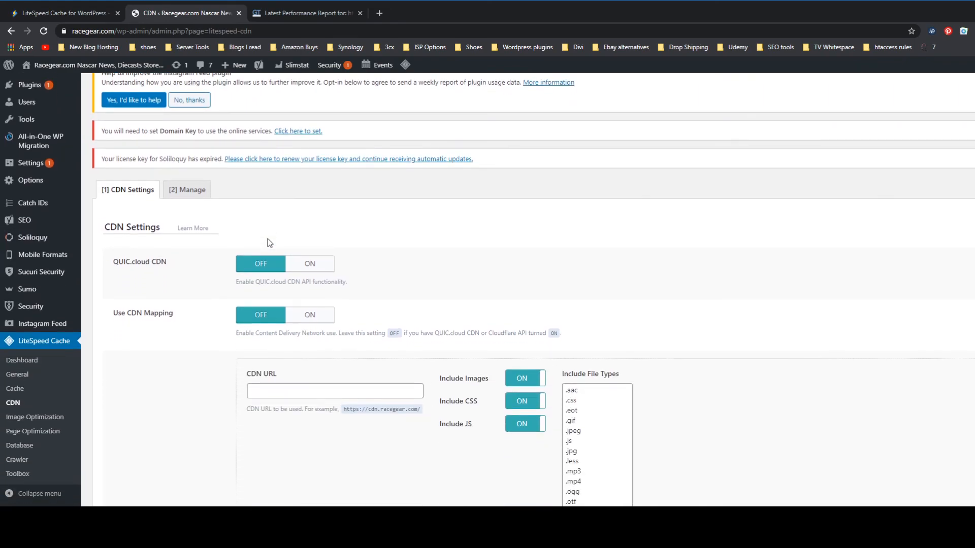
pyautogui.scroll(-1, 269, 243)
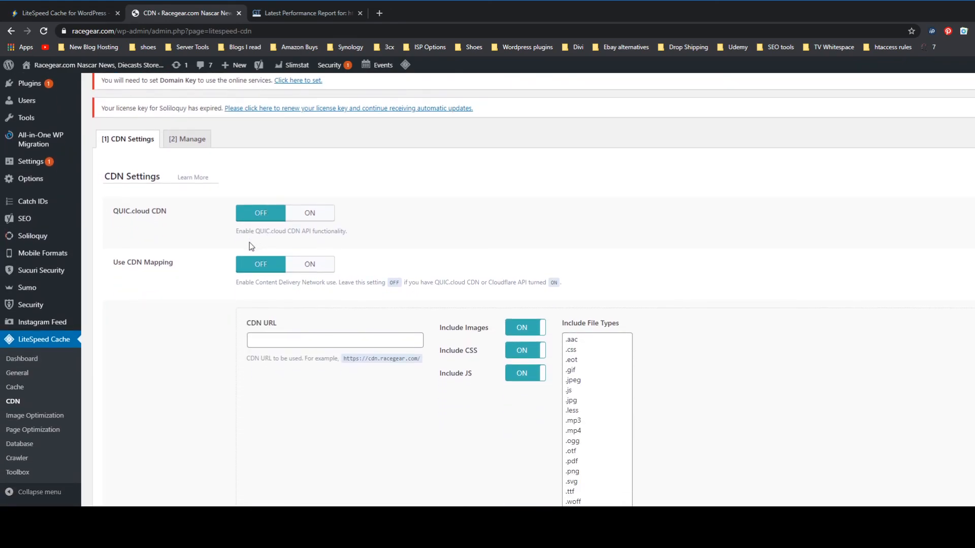
# Step: Open LiteSpeed Cache Image Optimization and review its summary page down to the storage optimization and original image backup options
pyautogui.click(30, 416)
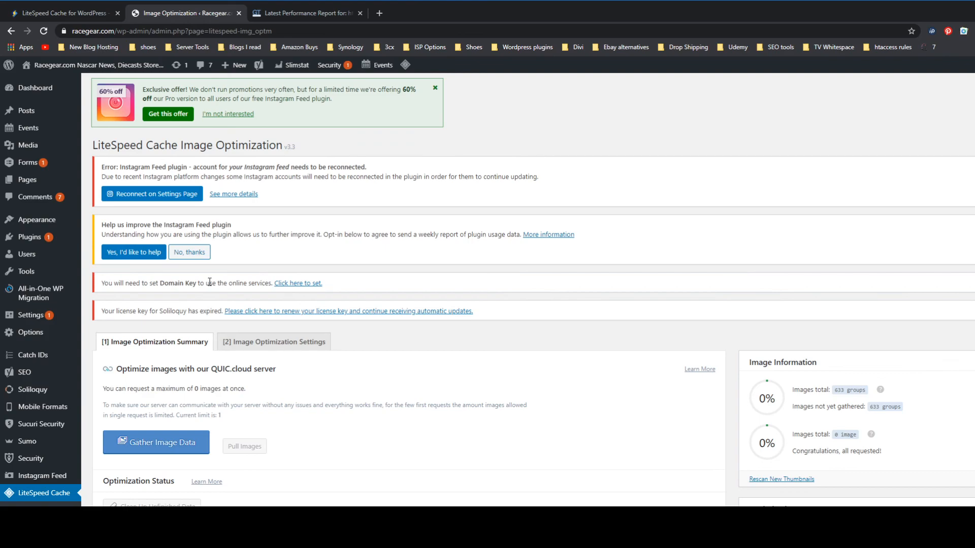
pyautogui.scroll(-3, 249, 261)
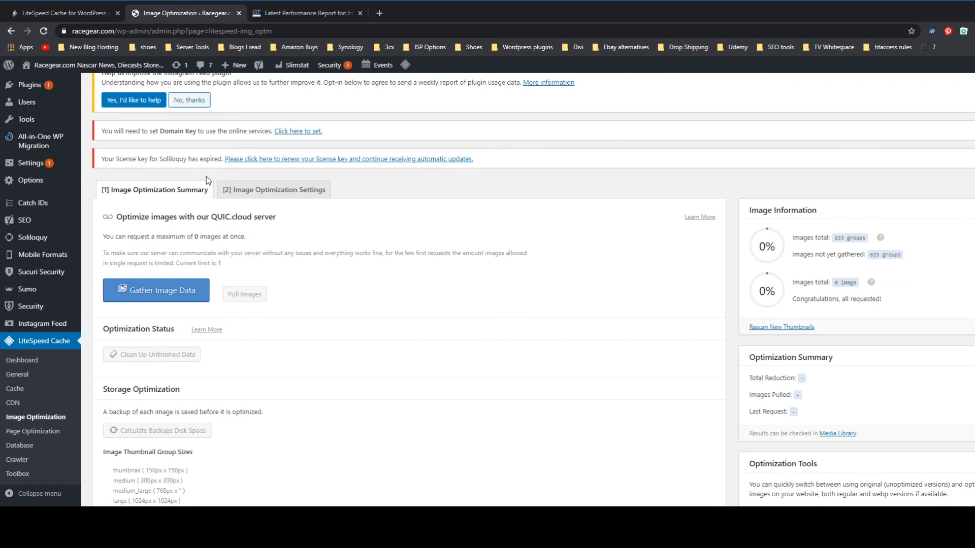
pyautogui.scroll(-1, 209, 181)
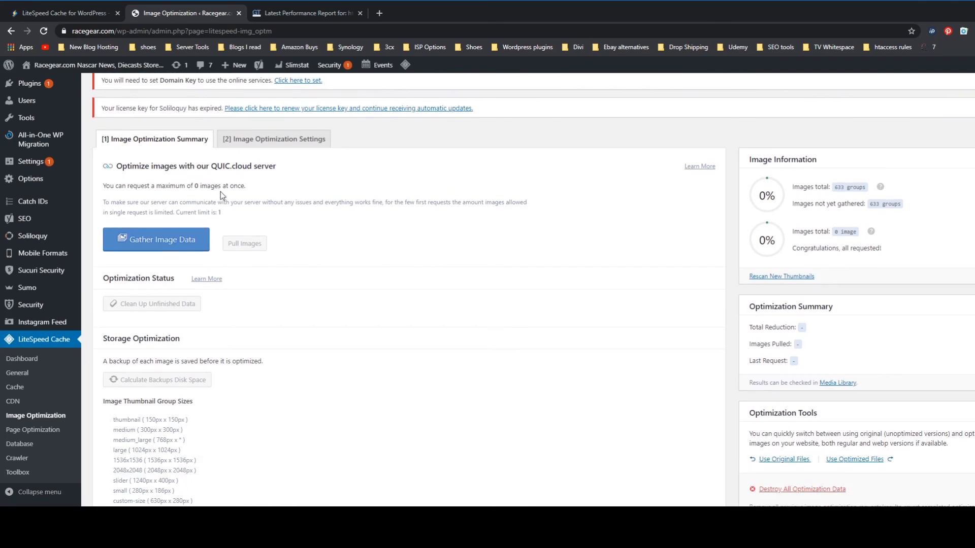
pyautogui.scroll(-3, 198, 362)
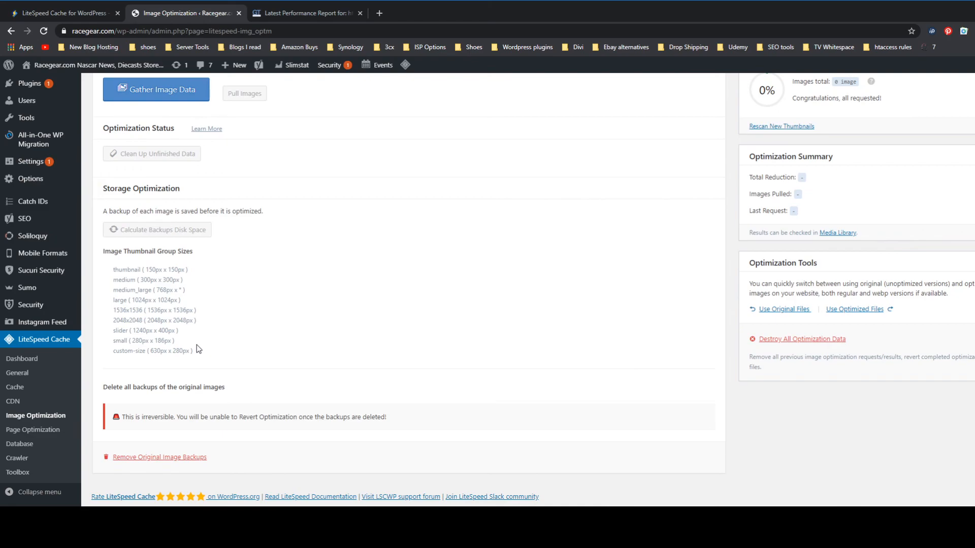
# Step: Try to gather the site's image data for QUIC.cloud optimization from the Image Optimization Summary, repeating the request once
pyautogui.scroll(4, 196, 345)
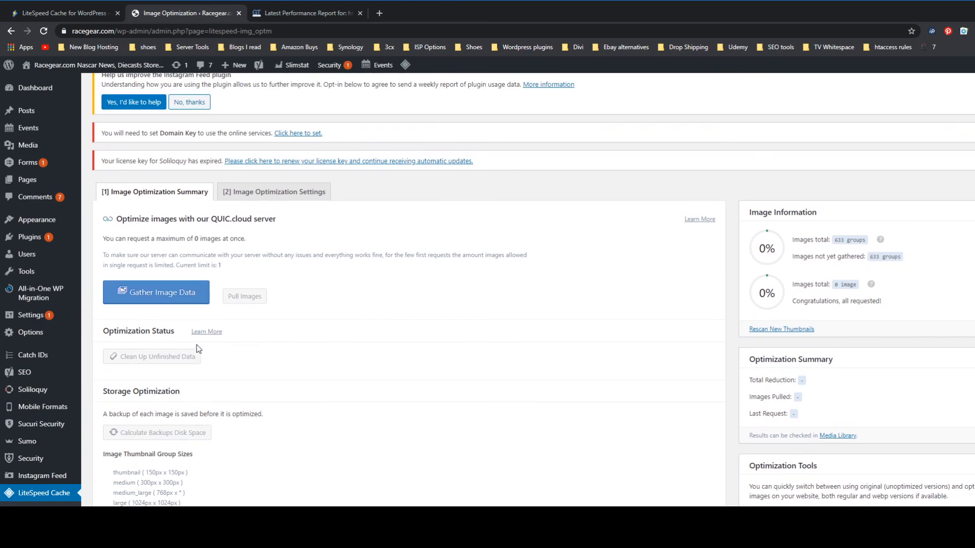
pyautogui.click(160, 298)
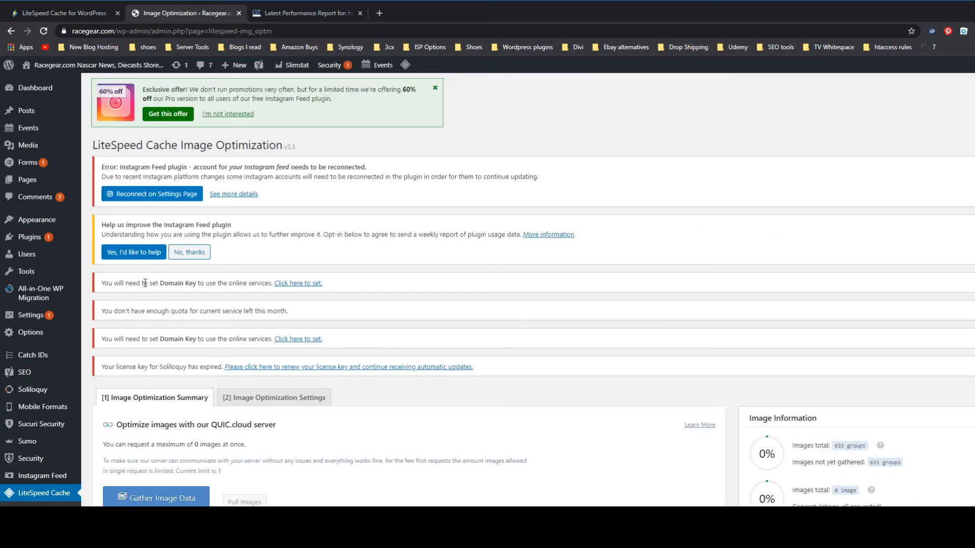
pyautogui.scroll(-3, 146, 283)
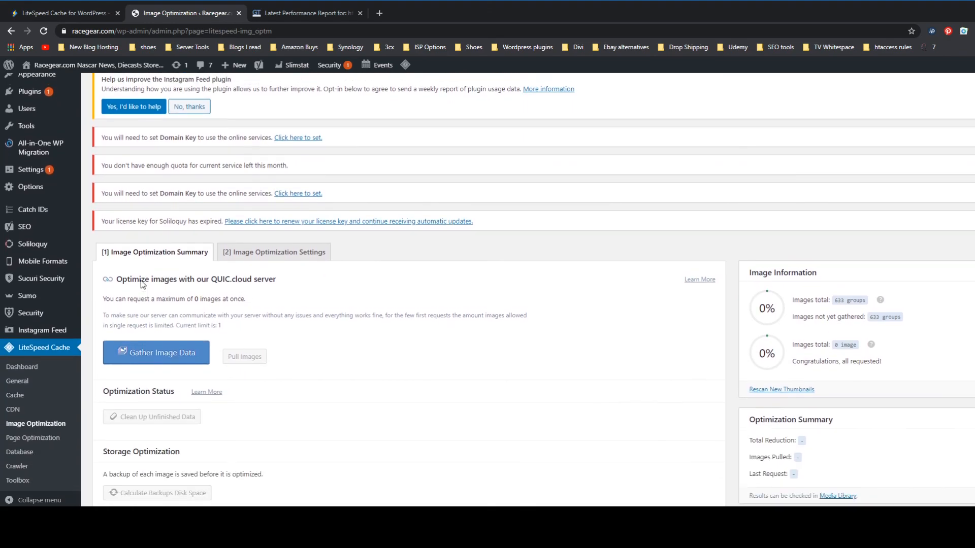
pyautogui.scroll(1, 141, 281)
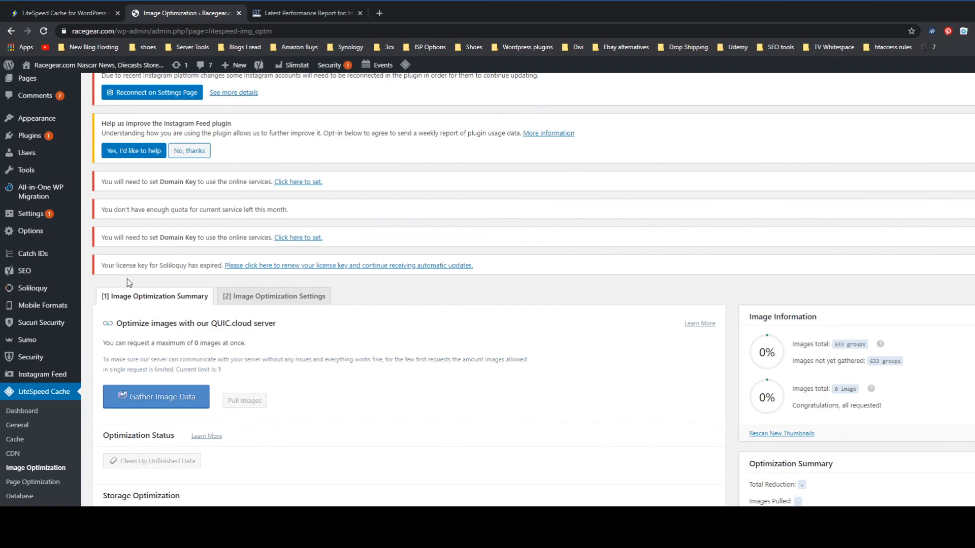
pyautogui.scroll(-2, 127, 278)
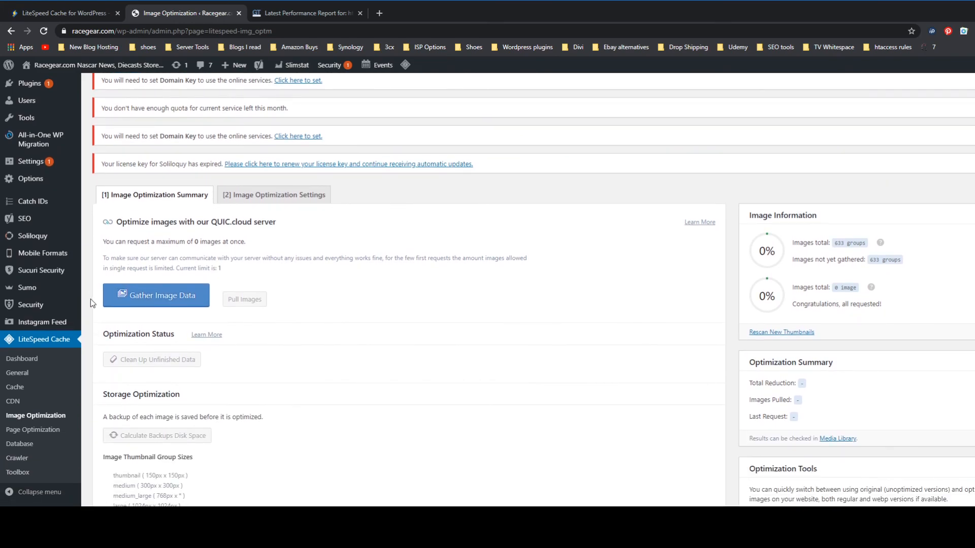
pyautogui.click(126, 294)
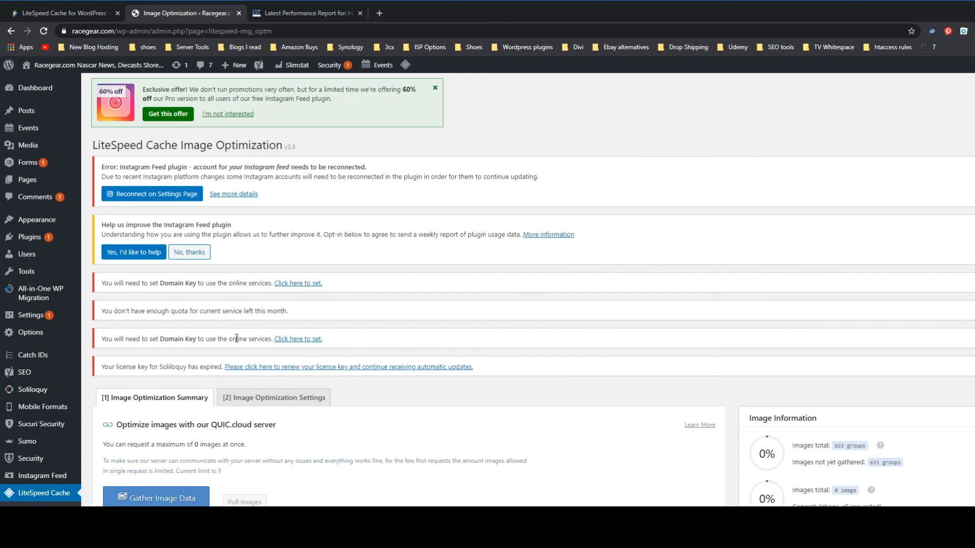
# Step: Go to the LiteSpeed Cache General Settings through the Domain Key notice and request a domain key for the site
pyautogui.click(304, 340)
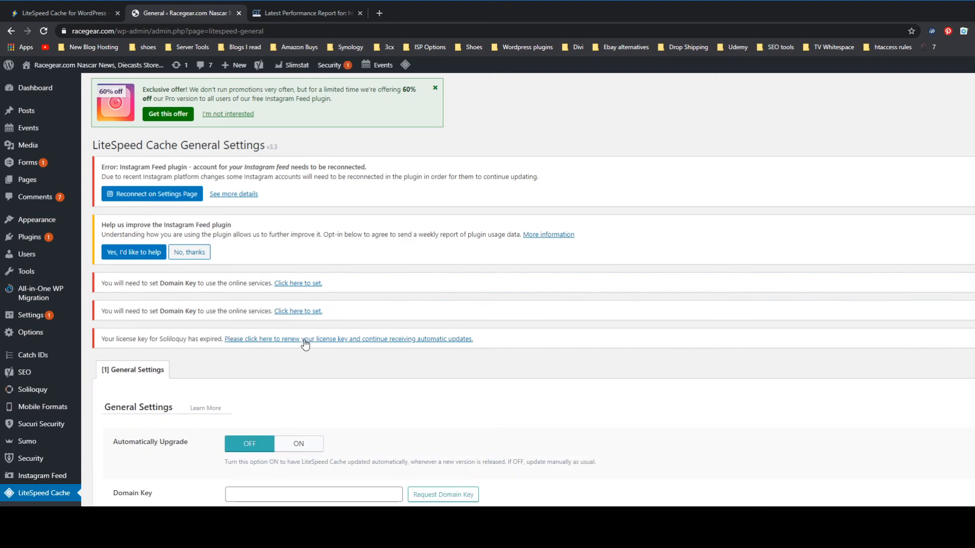
pyautogui.scroll(-2, 304, 343)
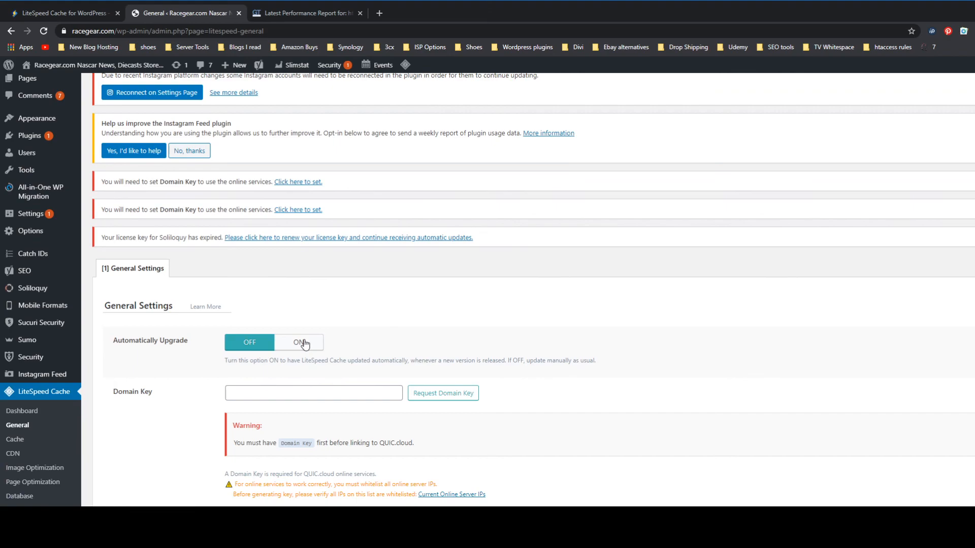
pyautogui.click(433, 396)
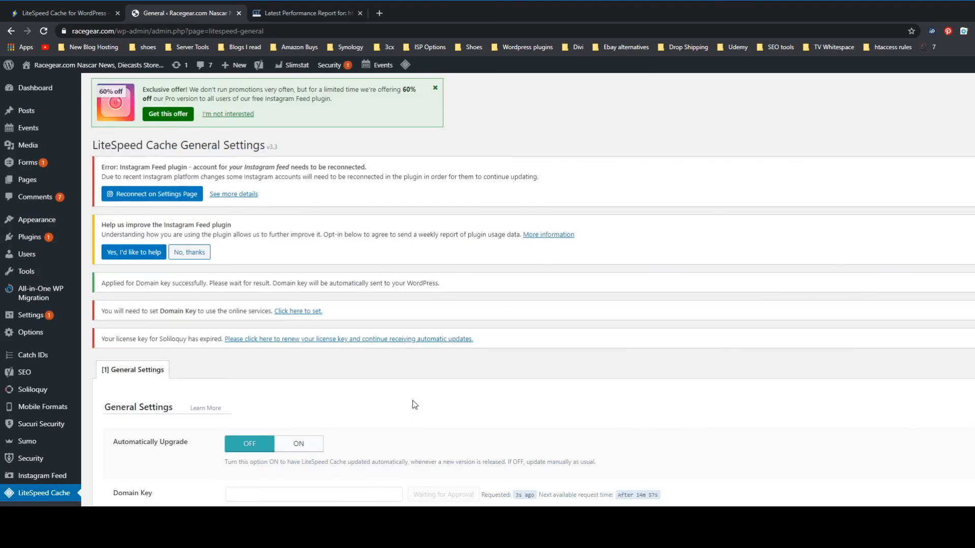
pyautogui.scroll(-1, 413, 401)
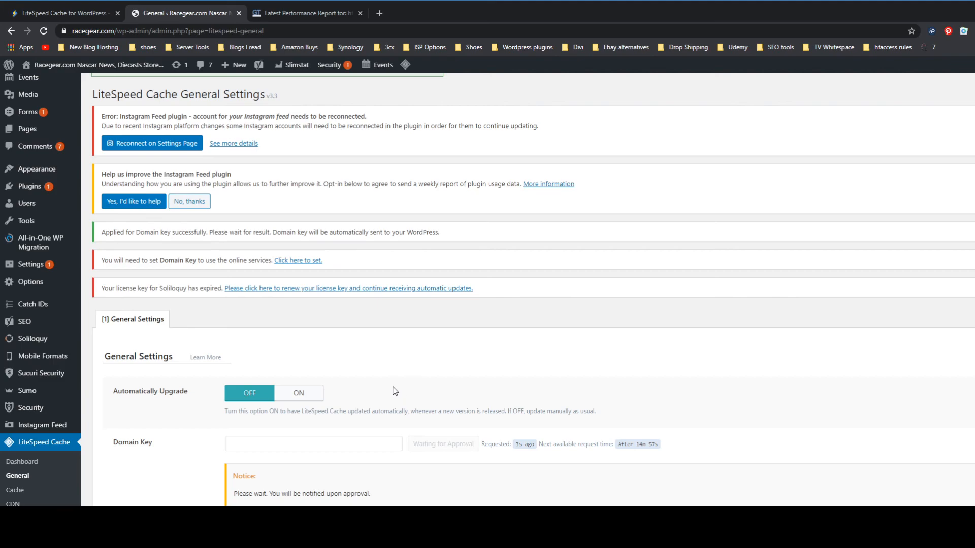
pyautogui.scroll(-3, 393, 389)
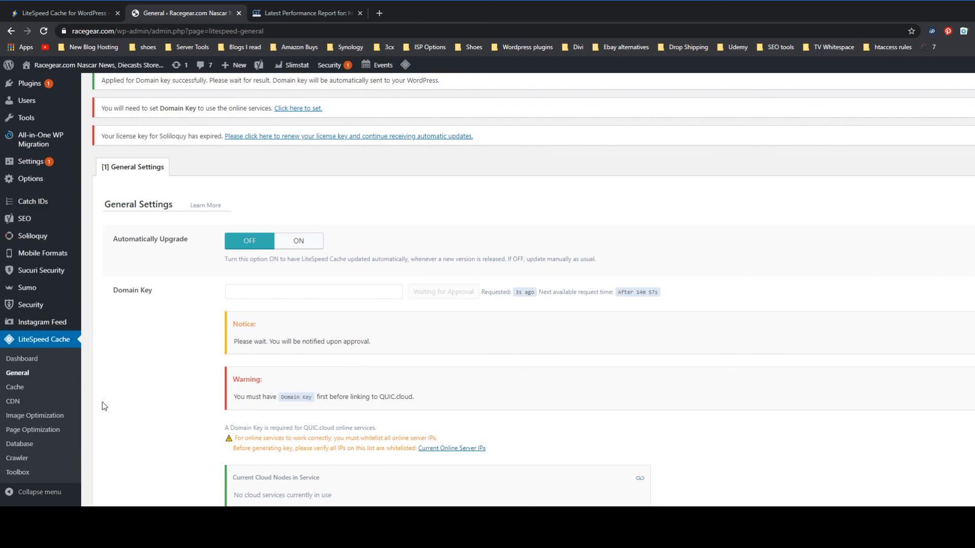
# Step: Return to the Image Optimization Summary and look over the Gather Image Data and Pull Images options
pyautogui.click(45, 417)
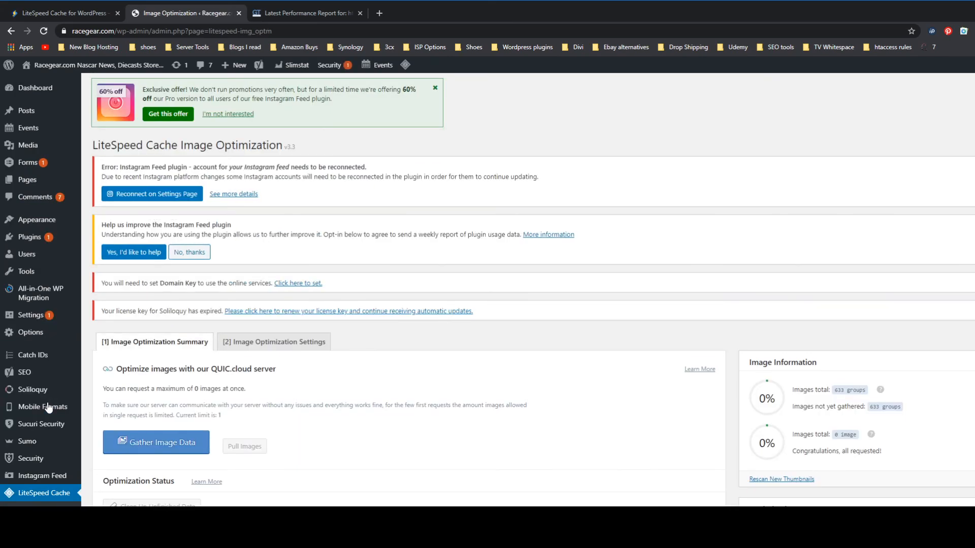
pyautogui.moveTo(48, 407)
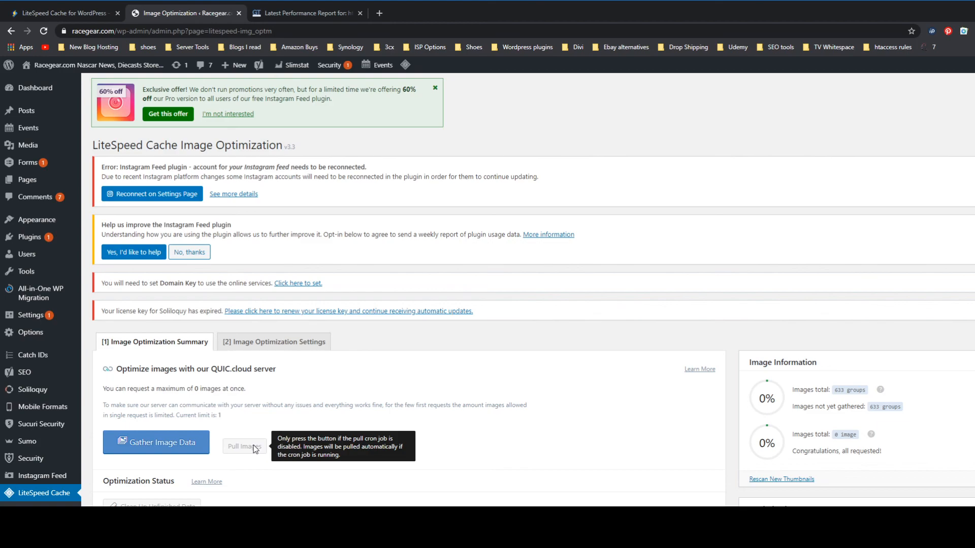
pyautogui.scroll(-2, 254, 449)
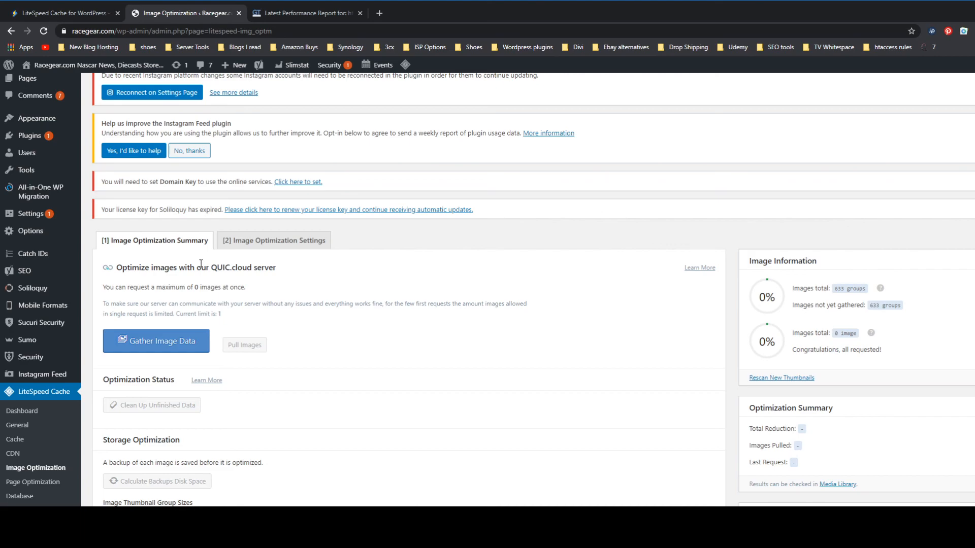
# Step: Review the Image Optimization Settings, from Auto Request Cron and original backups through the WebP options to WordPress Image Quality Control
pyautogui.click(261, 247)
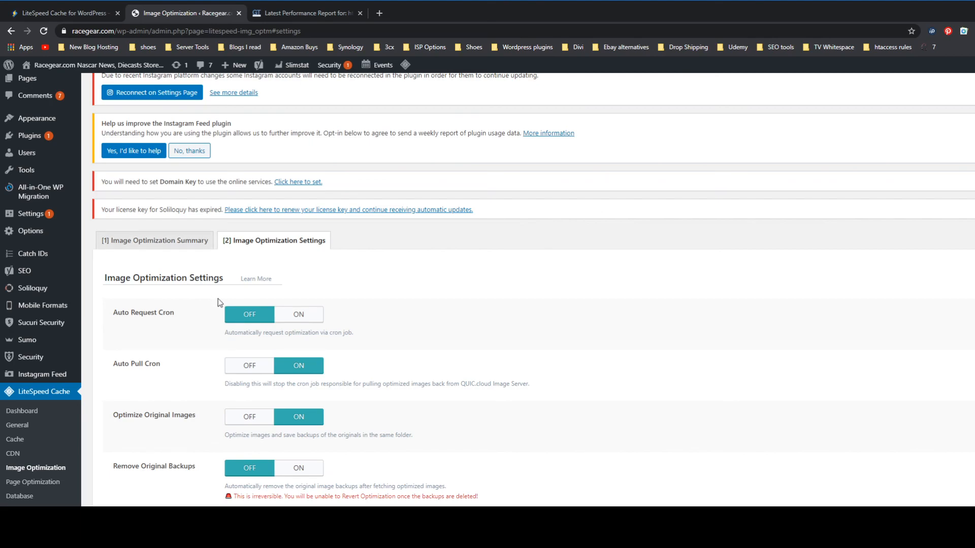
pyautogui.scroll(-2, 239, 302)
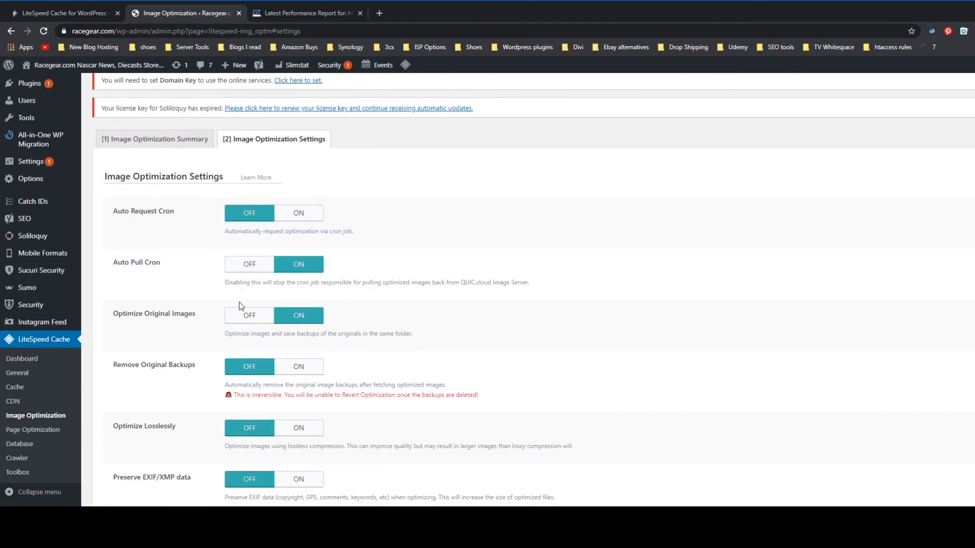
pyautogui.scroll(-1, 239, 303)
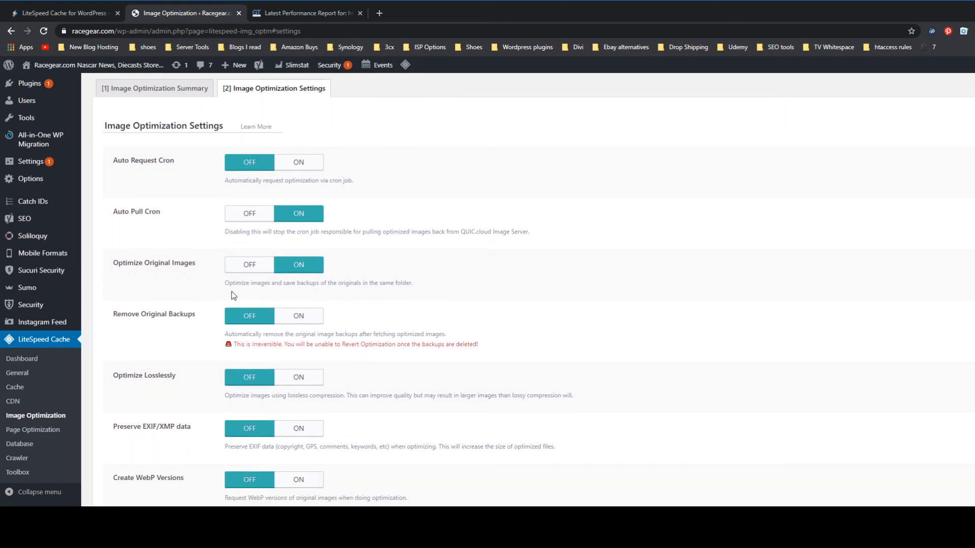
pyautogui.scroll(-2, 231, 291)
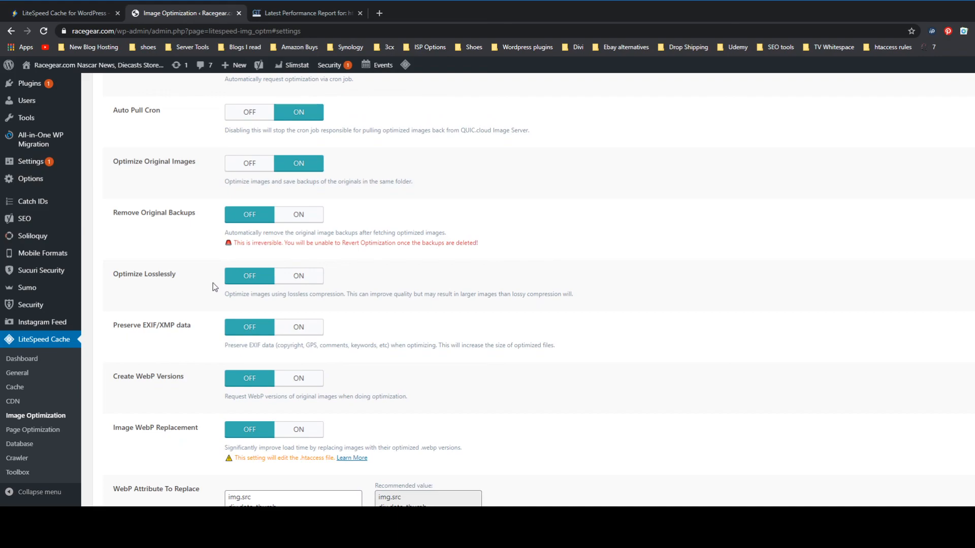
pyautogui.scroll(1, 213, 283)
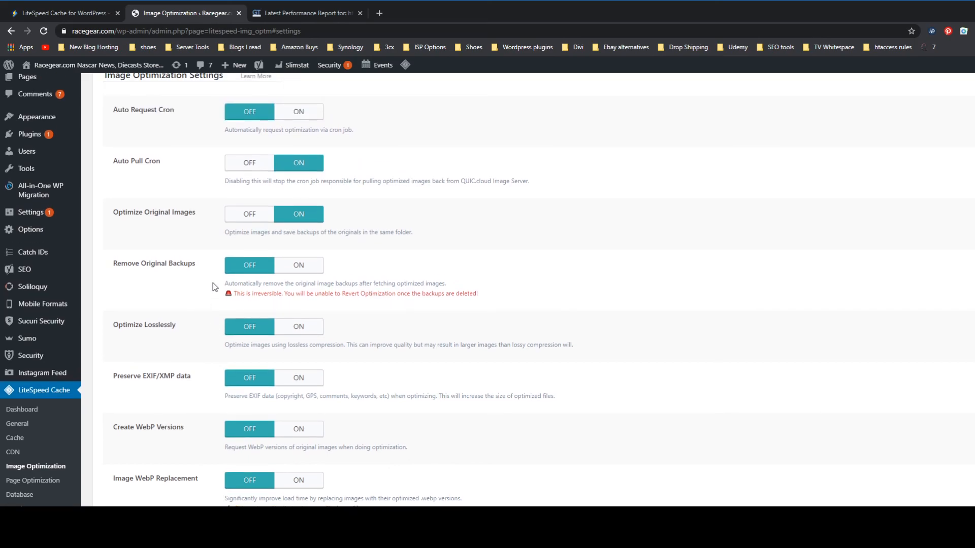
pyautogui.scroll(-3, 212, 283)
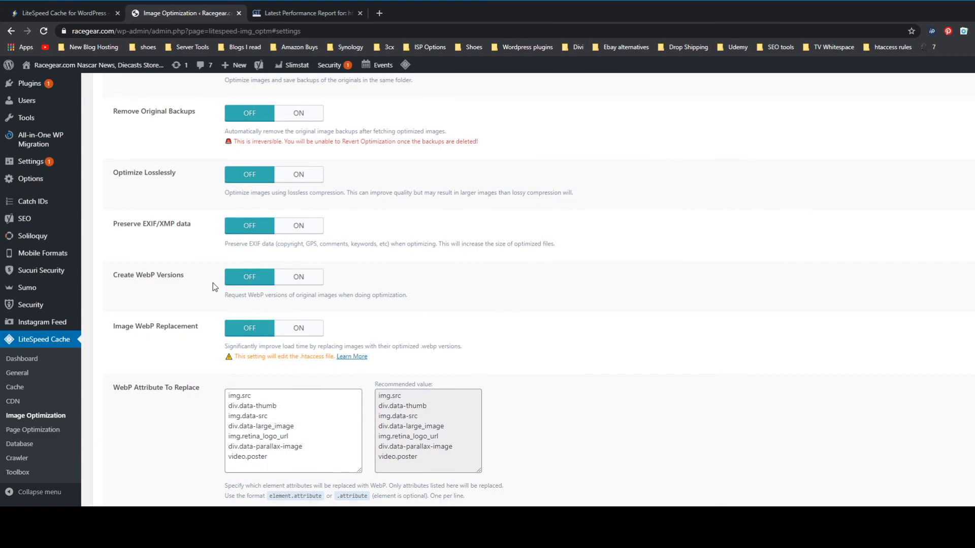
pyautogui.scroll(-2, 213, 287)
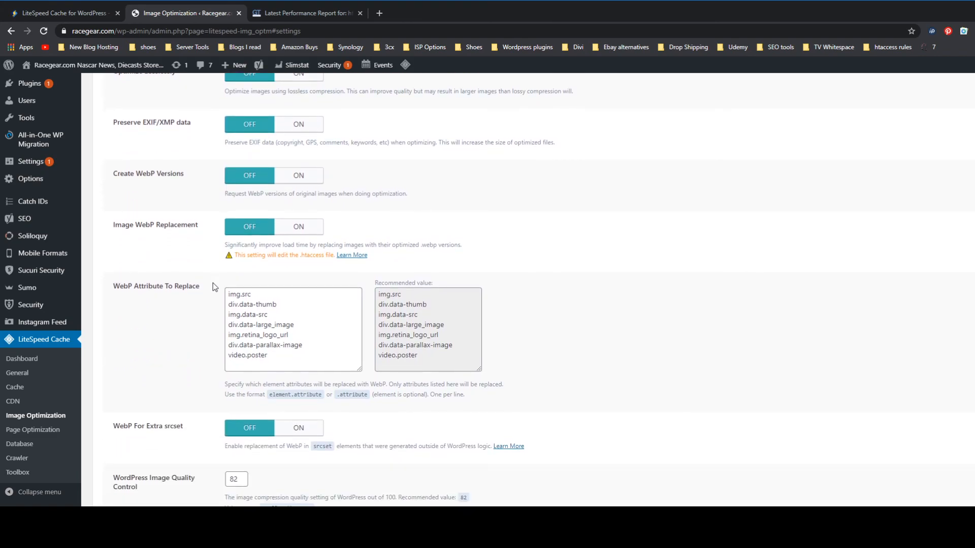
pyautogui.scroll(-1, 212, 287)
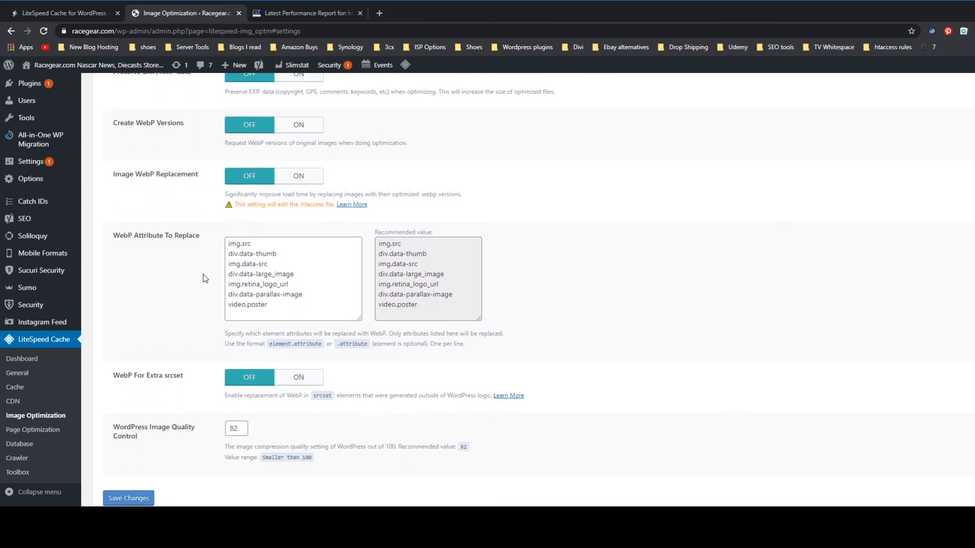
pyautogui.scroll(2, 198, 249)
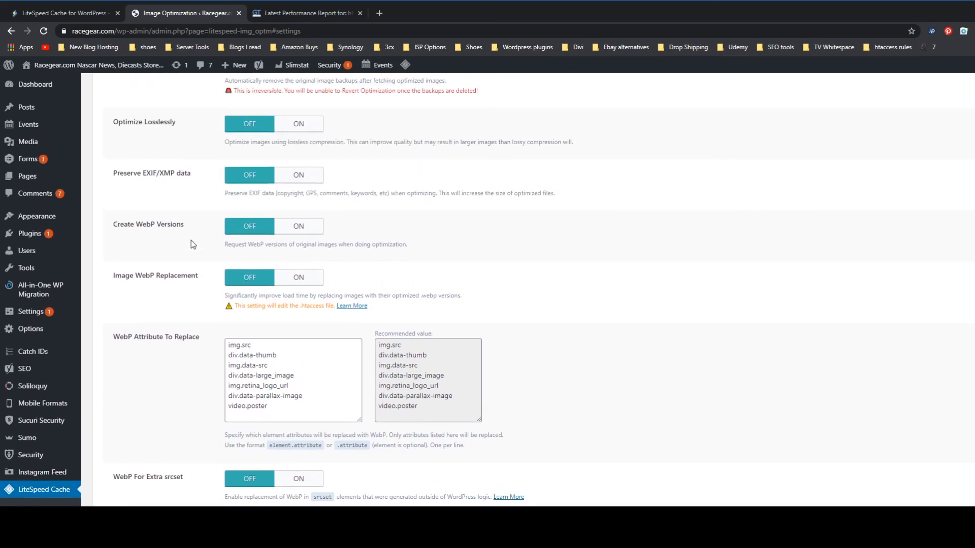
pyautogui.scroll(-1, 185, 245)
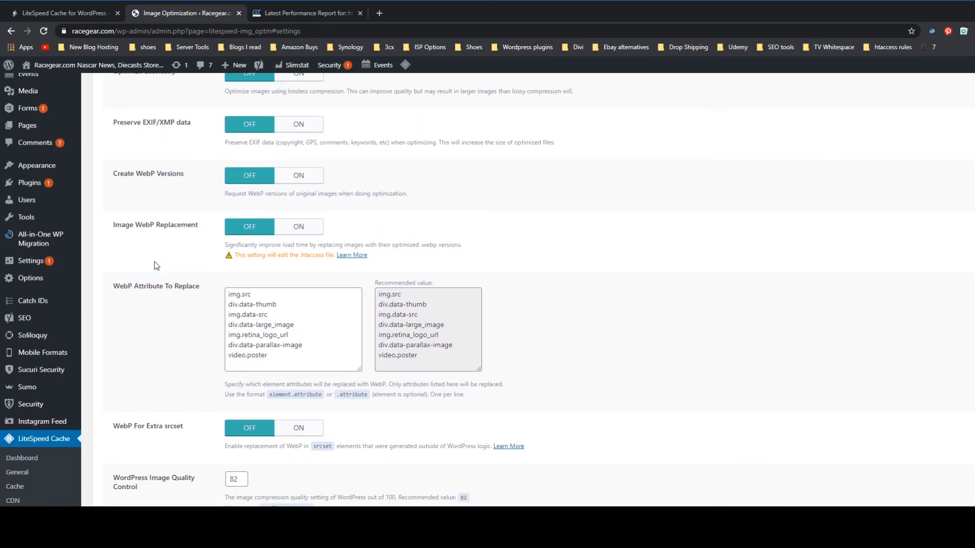
pyautogui.scroll(-2, 51, 358)
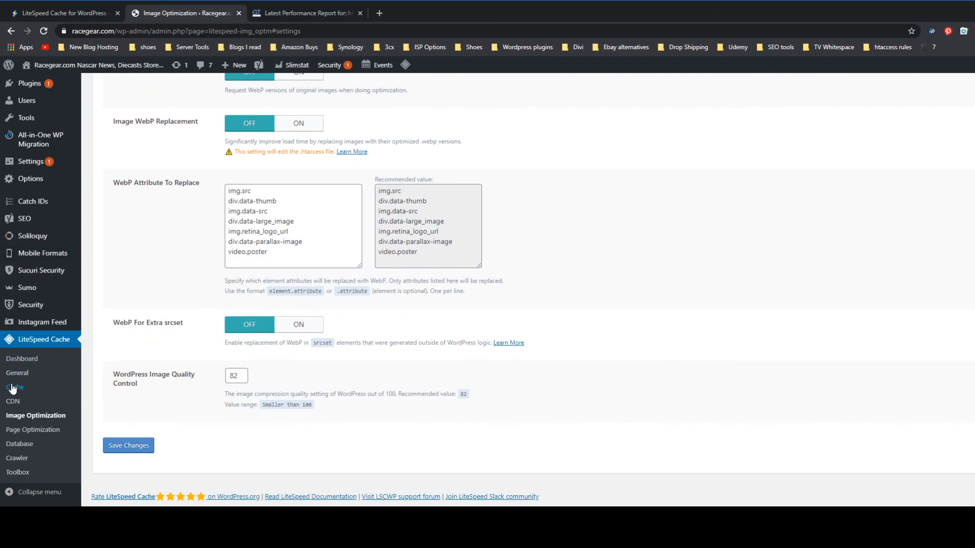
# Step: Open LiteSpeed Cache Page Optimization and review the CSS Settings, from CSS Minify and Combine to asynchronous loading and Critical CSS generation
pyautogui.click(12, 435)
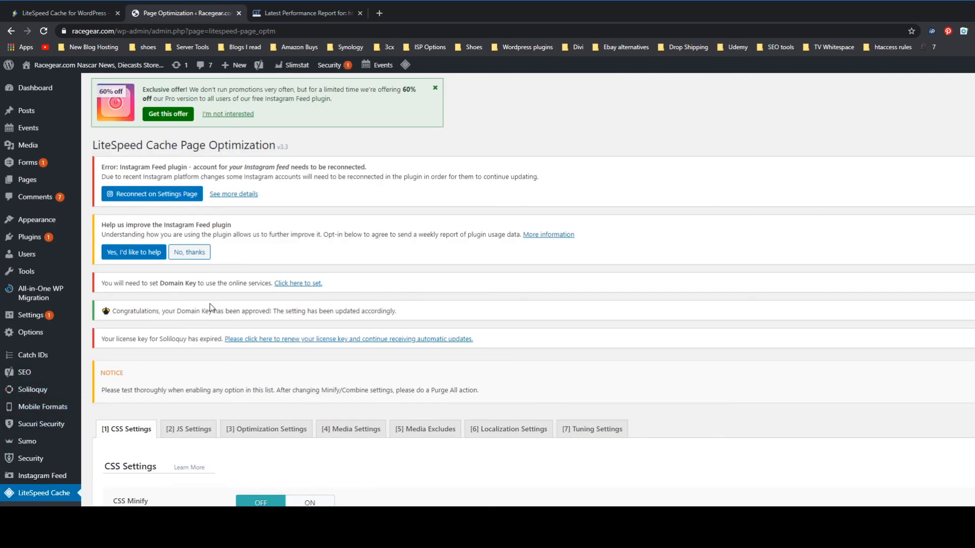
pyautogui.scroll(-3, 210, 304)
pyautogui.scroll(-2, 209, 303)
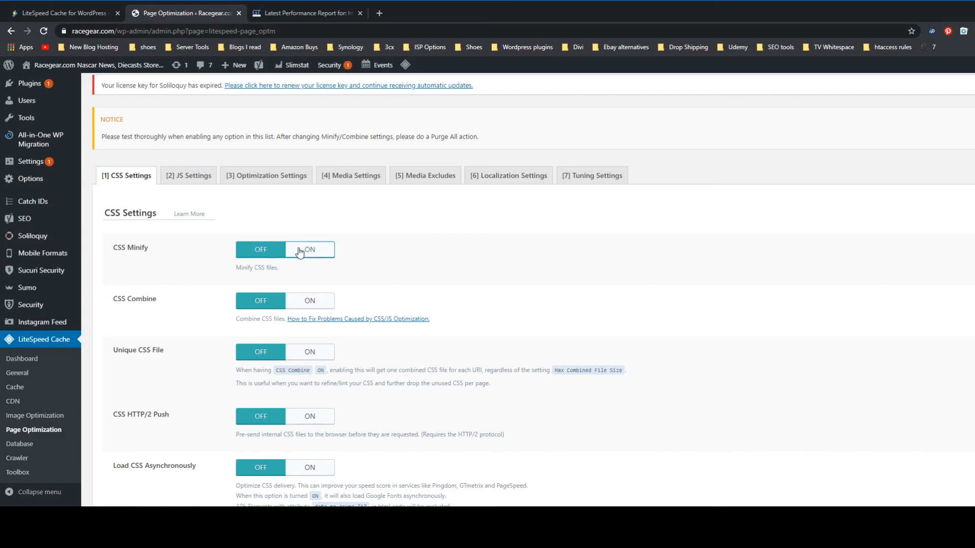
pyautogui.scroll(-1, 292, 255)
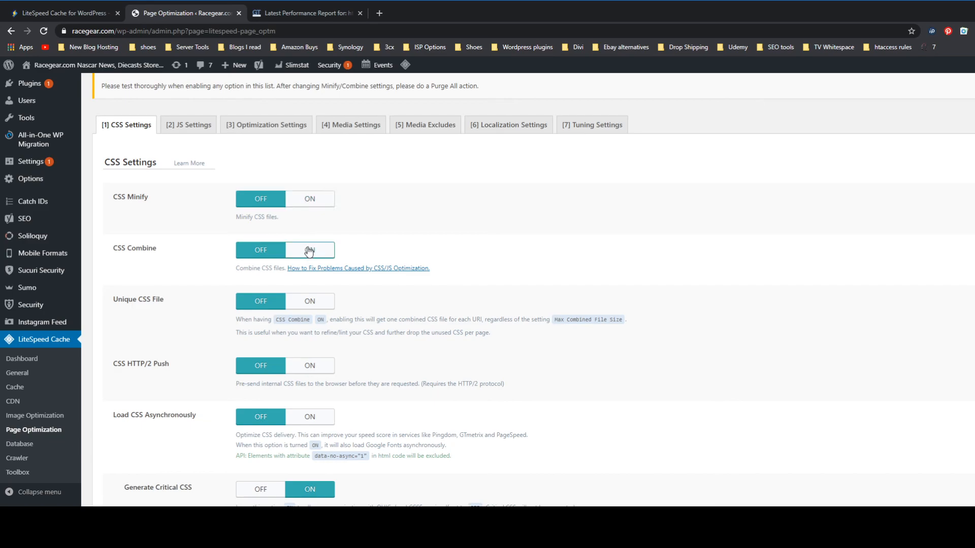
pyautogui.scroll(-3, 308, 251)
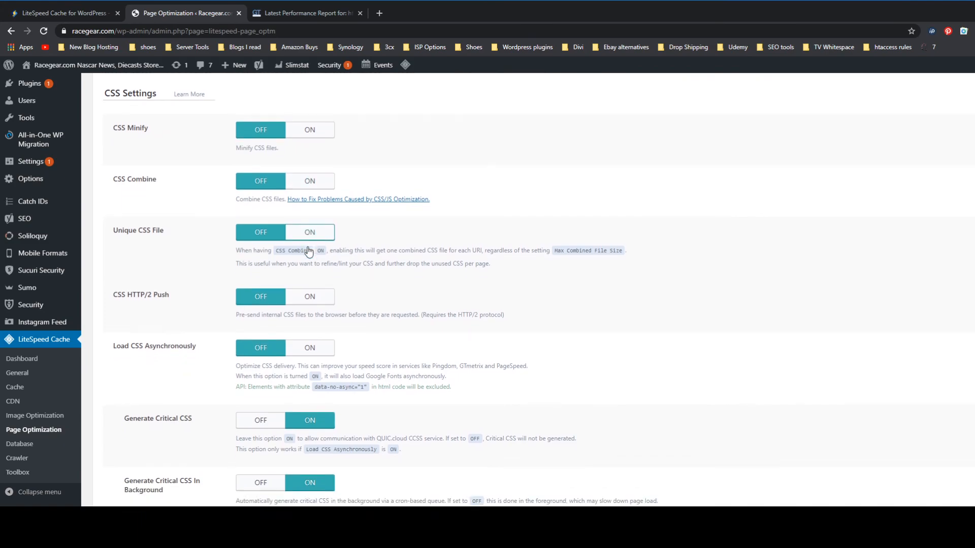
pyautogui.scroll(-1, 309, 251)
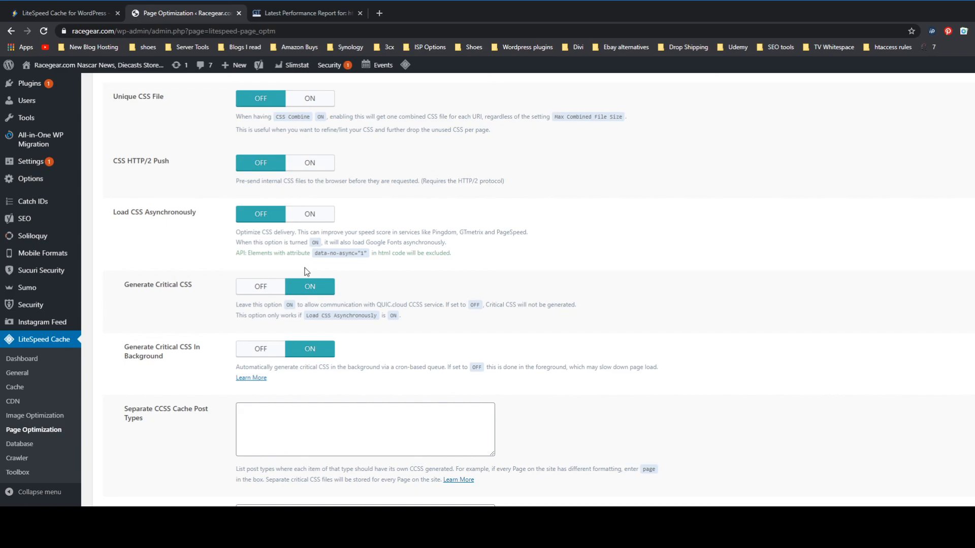
pyautogui.scroll(5, 315, 238)
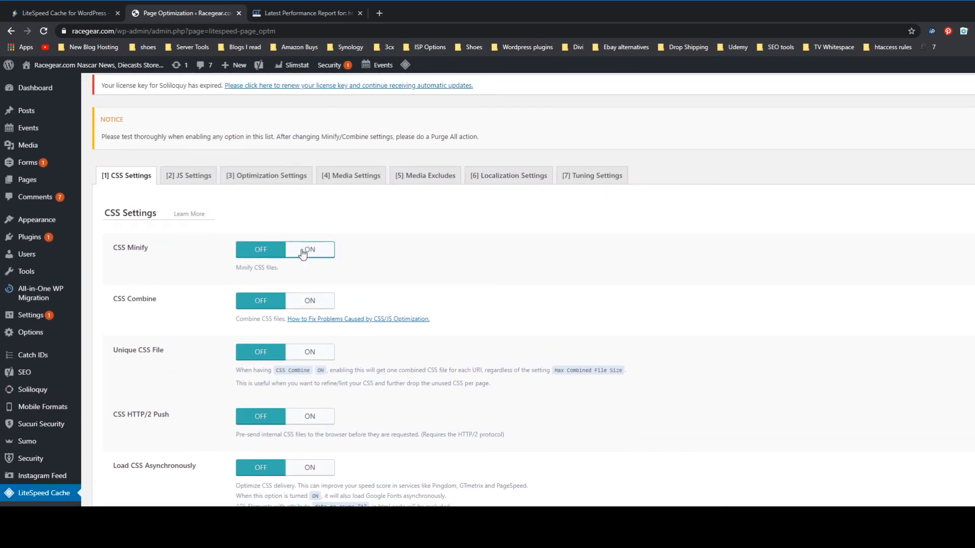
pyautogui.scroll(-7, 308, 250)
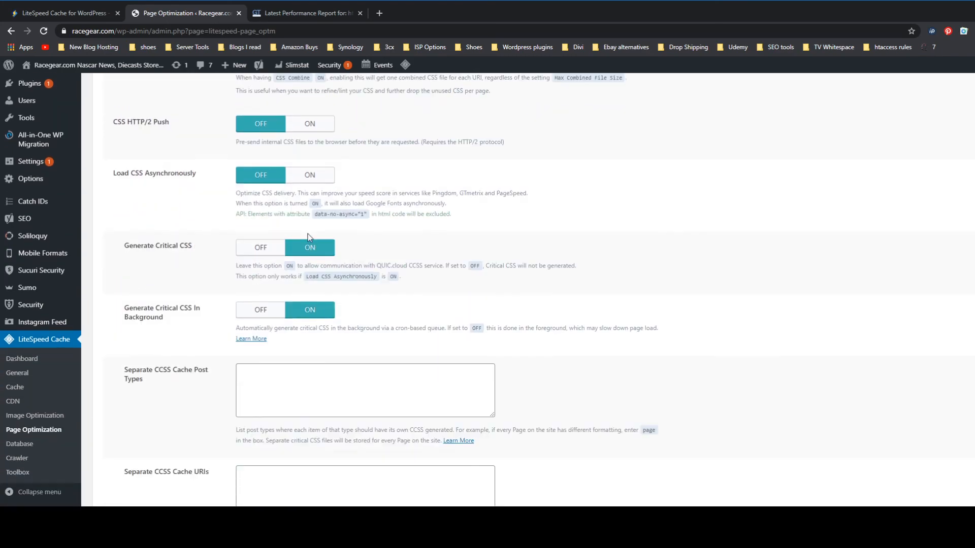
pyautogui.scroll(6, 306, 230)
pyautogui.scroll(2, 306, 230)
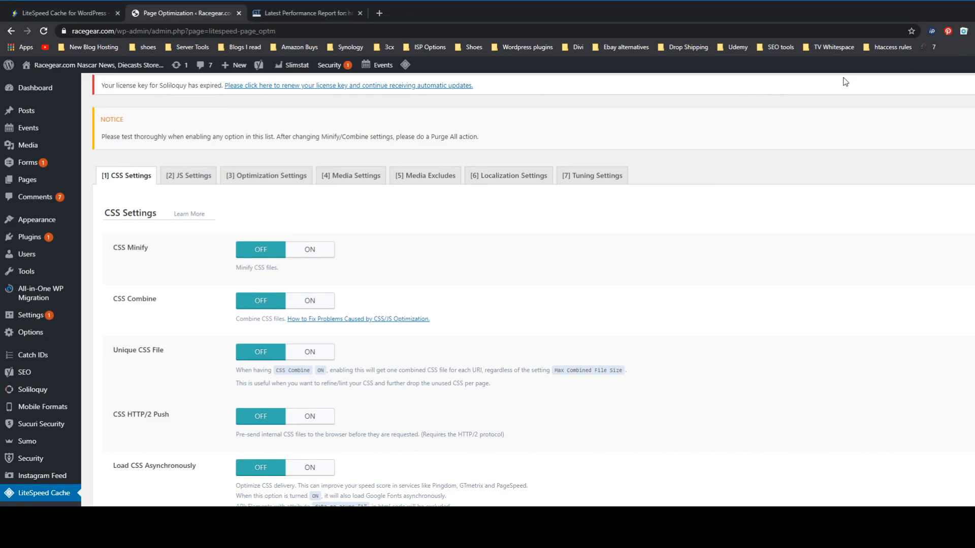
# Step: Review the JS Settings from JS Minify and Combine to Exclude JQuery, and look at the Optimization Settings
pyautogui.click(185, 184)
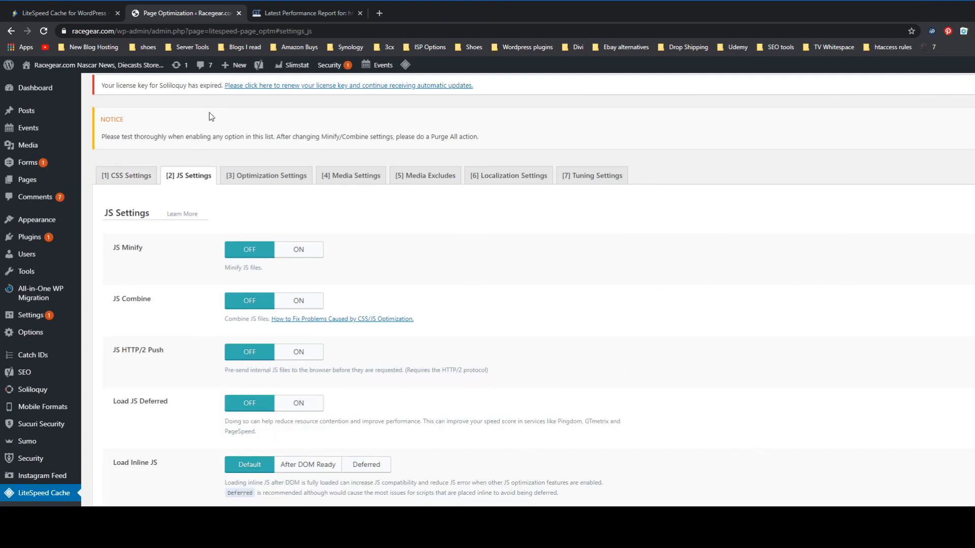
pyautogui.scroll(-1, 211, 112)
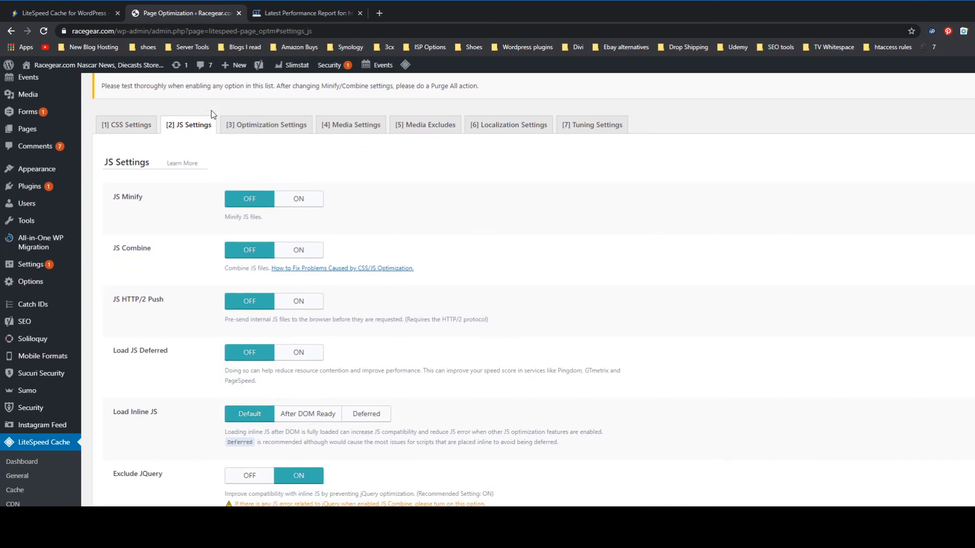
pyautogui.scroll(-2, 211, 112)
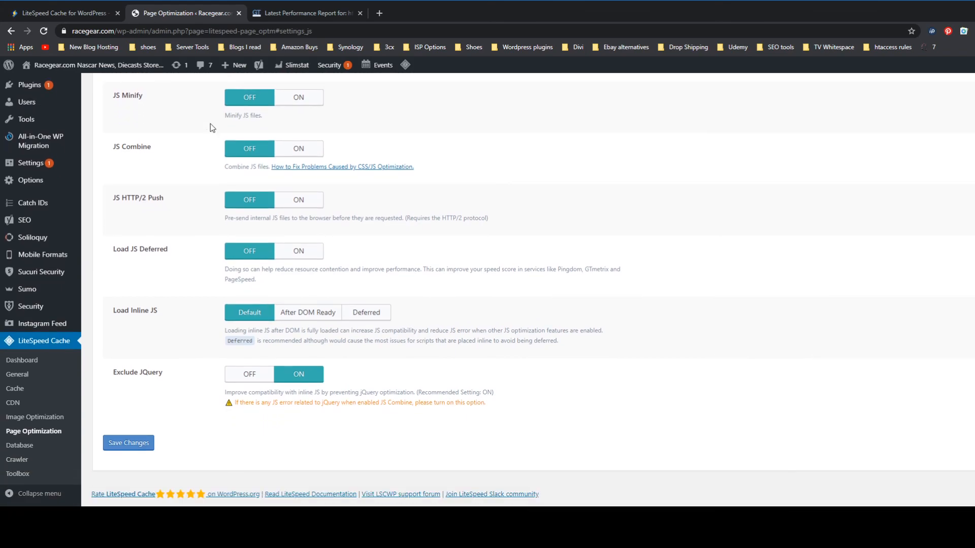
pyautogui.scroll(1, 212, 127)
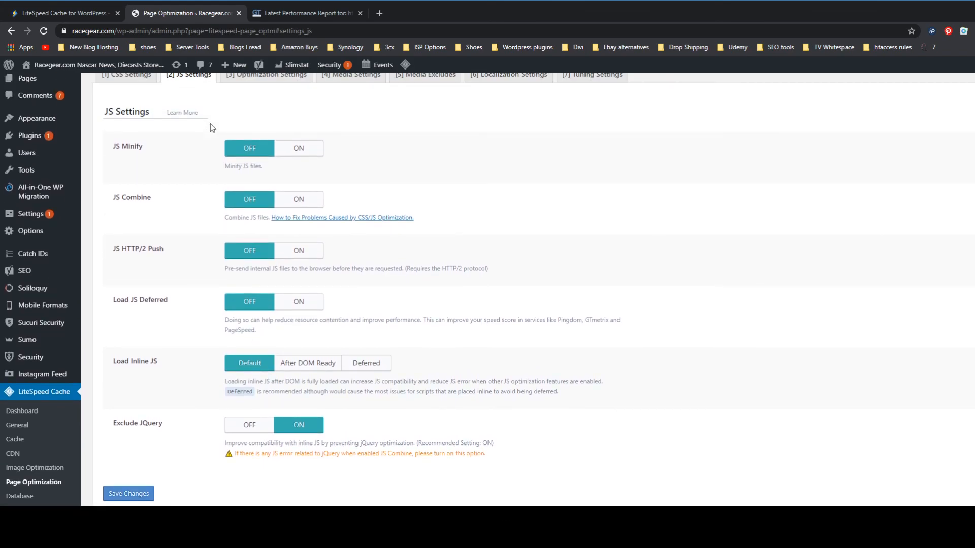
pyautogui.scroll(1, 211, 127)
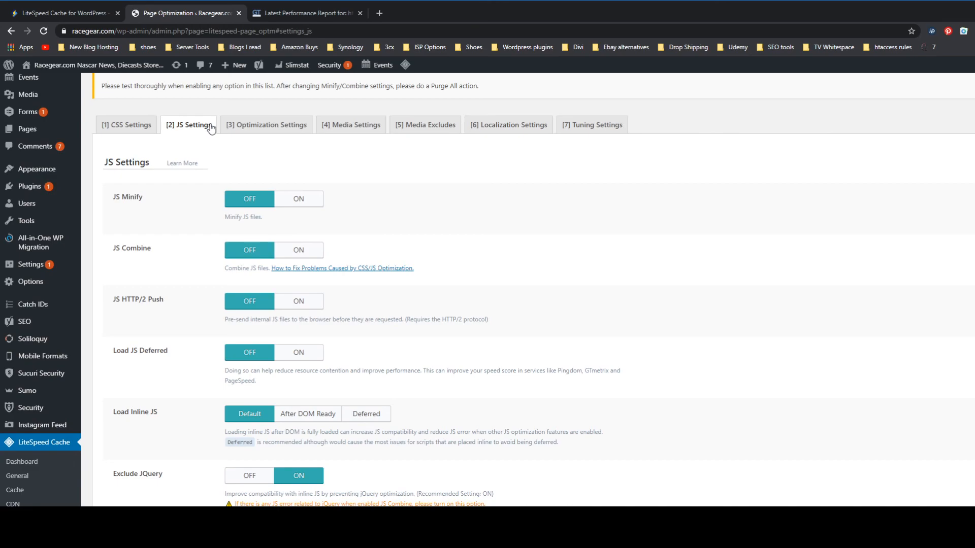
pyautogui.click(258, 135)
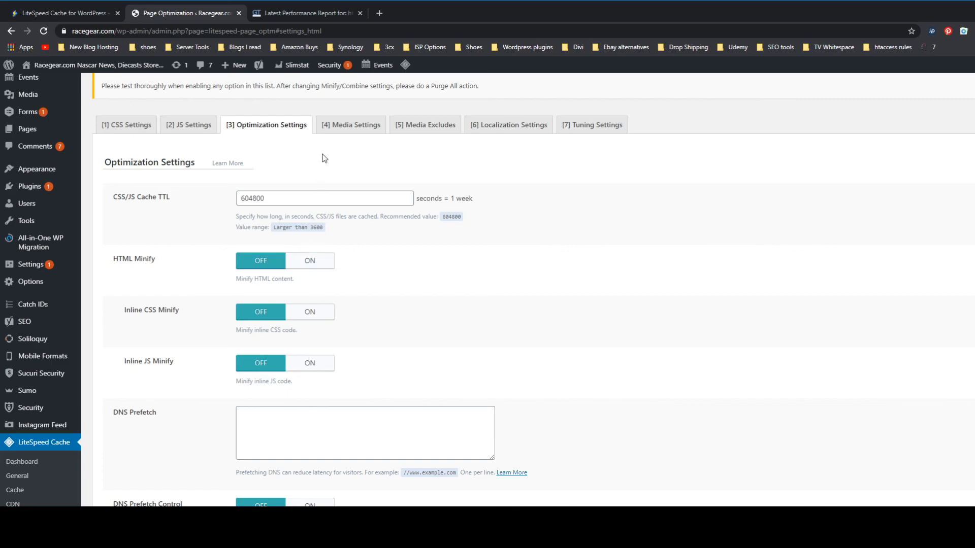
# Step: Review the Media Settings, from Lazy Load Images and the responsive placeholders through the LQIP options to Inline Lazy Load Images Library
pyautogui.click(339, 127)
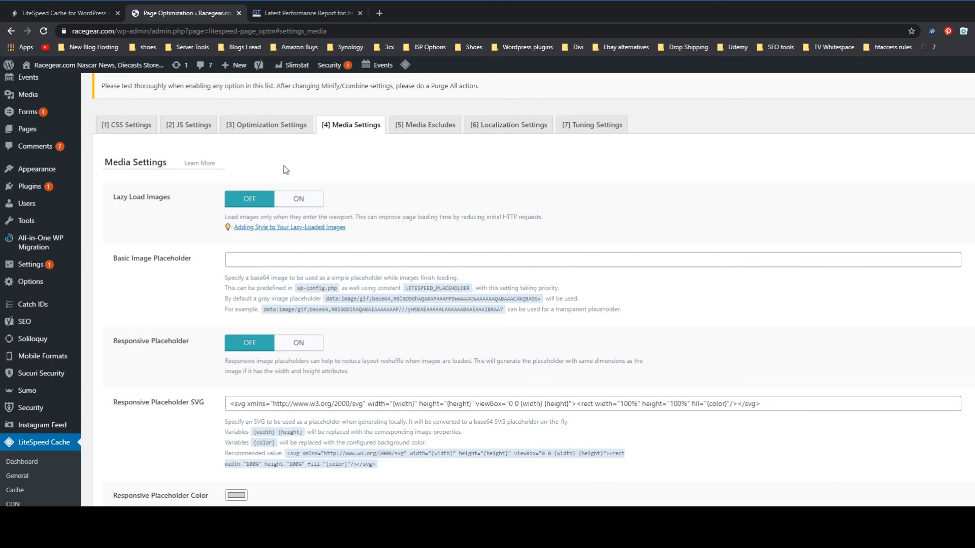
pyautogui.scroll(1, 286, 169)
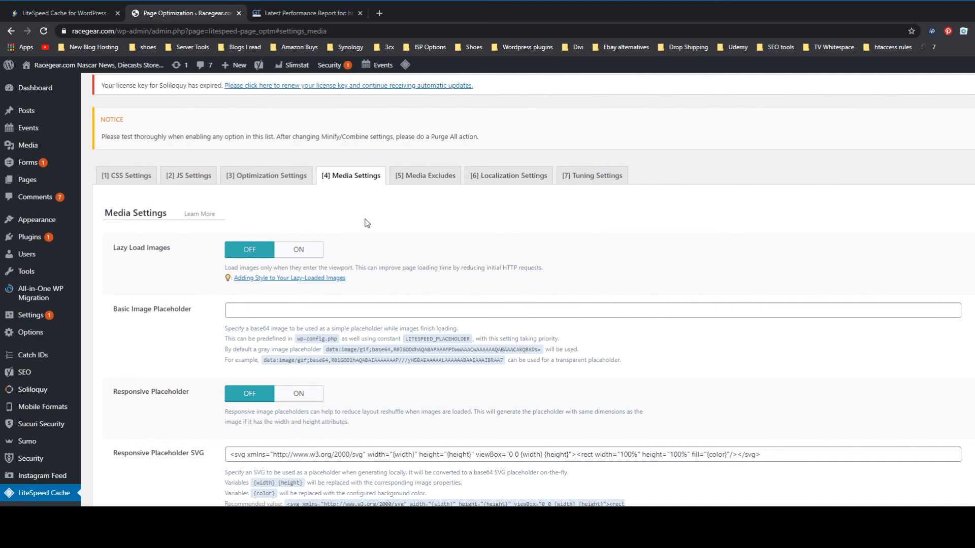
pyautogui.scroll(-4, 549, 252)
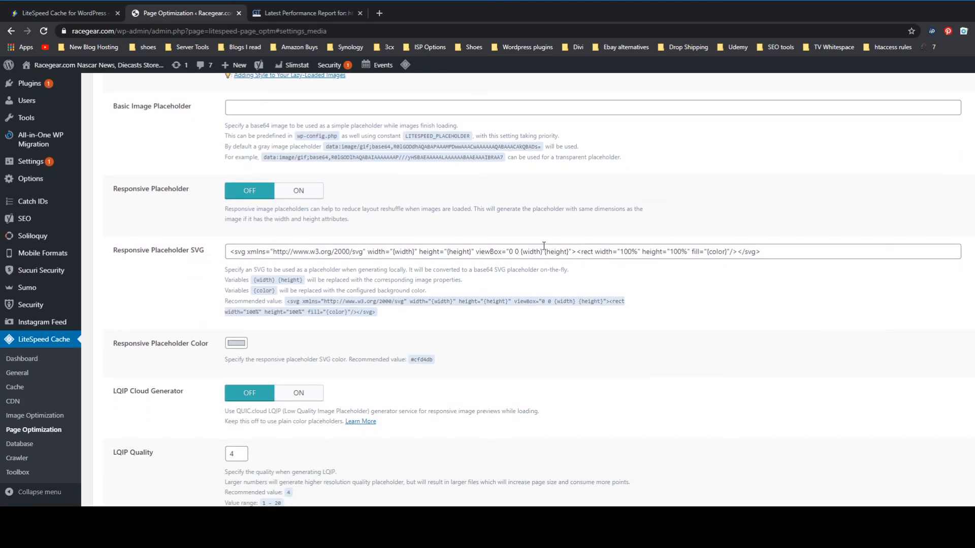
pyautogui.scroll(-4, 543, 246)
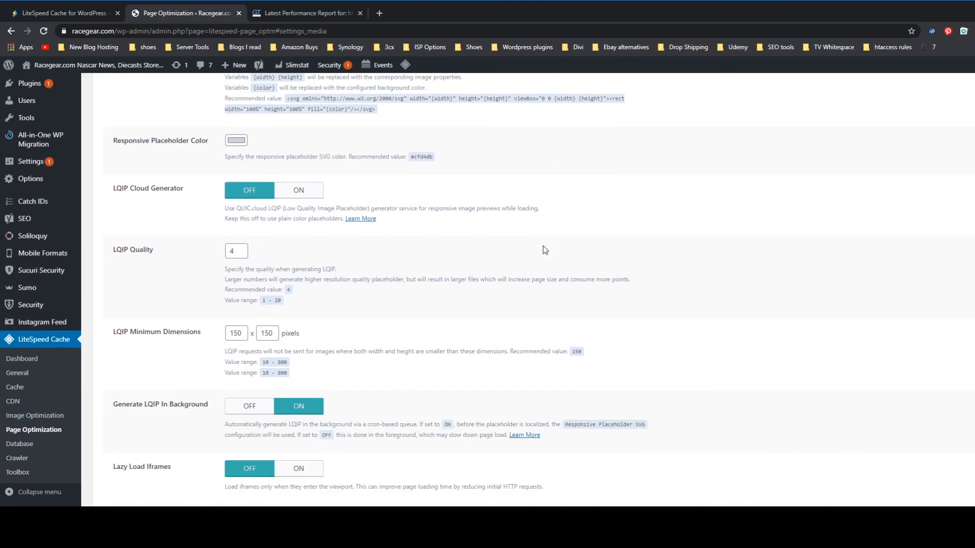
pyautogui.scroll(2, 543, 246)
pyautogui.scroll(-2, 544, 246)
pyautogui.scroll(-3, 543, 246)
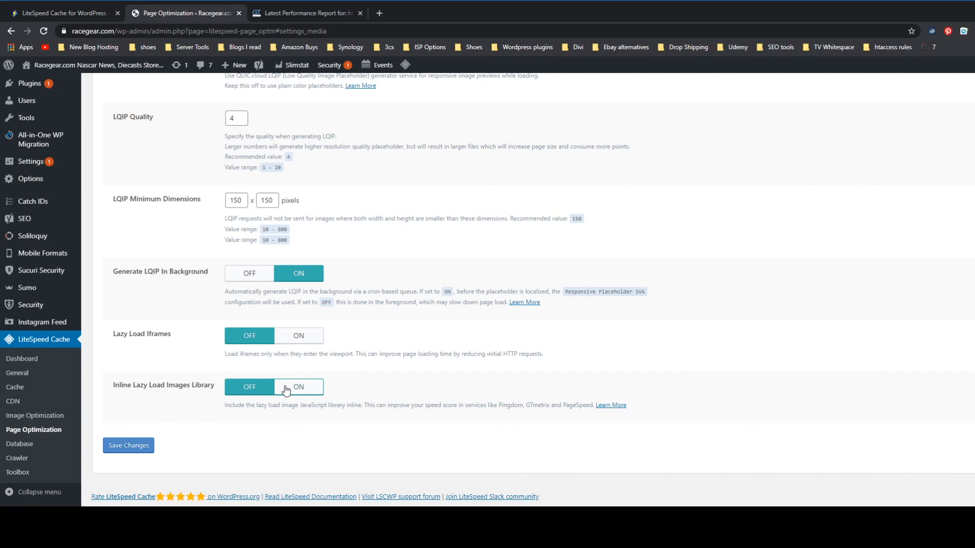
pyautogui.scroll(5, 286, 390)
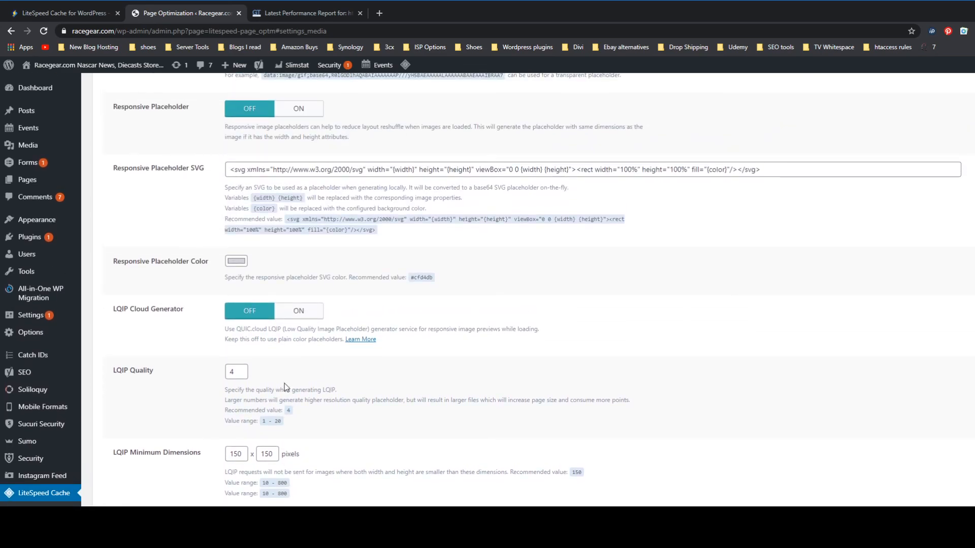
pyautogui.scroll(7, 286, 389)
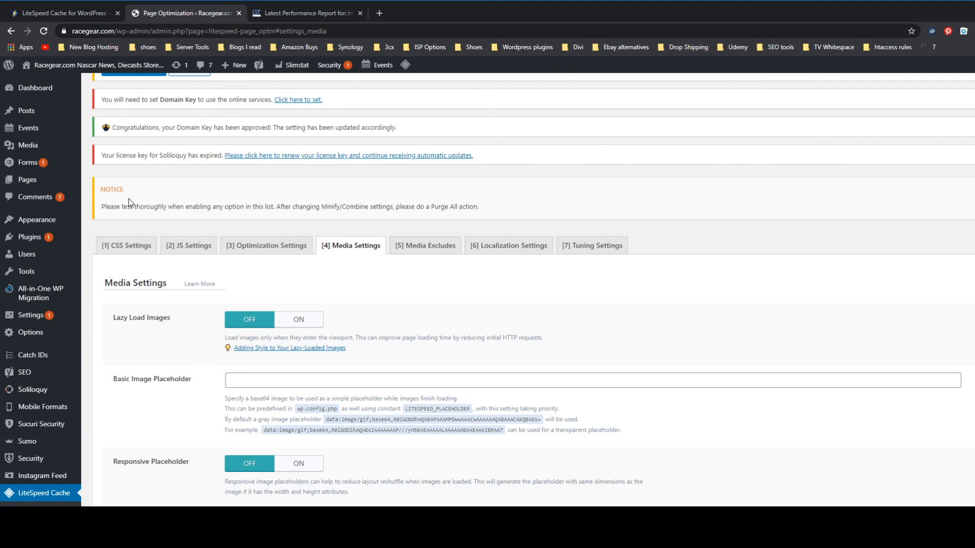
# Step: Look over the Media Excludes and the Localization Settings, including Gravatar Cache and Localize Resources
pyautogui.click(436, 251)
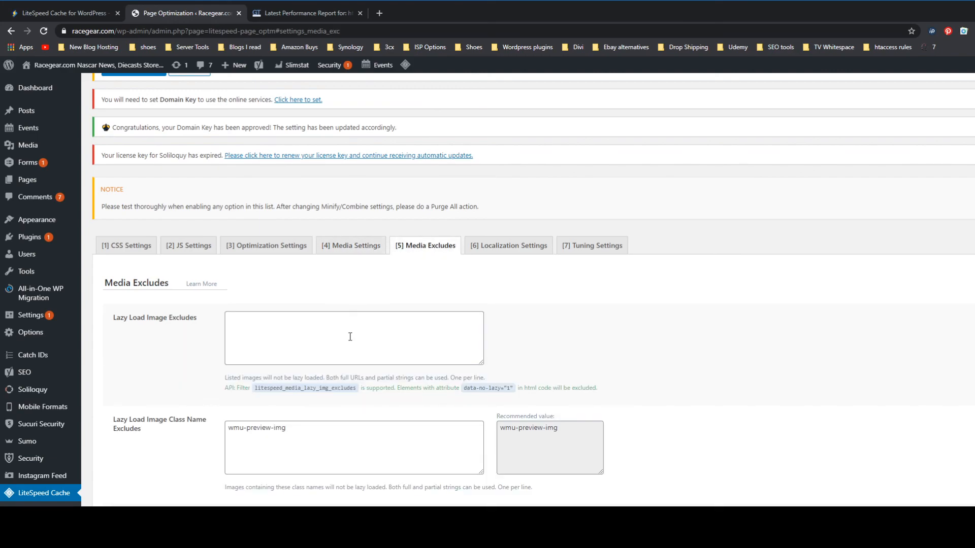
pyautogui.click(512, 246)
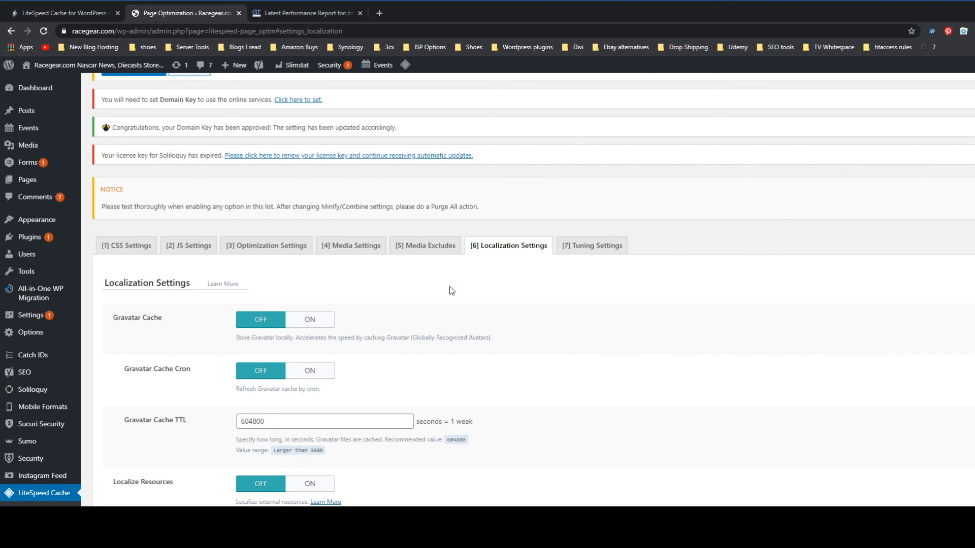
pyautogui.scroll(-1, 452, 290)
pyautogui.scroll(-1, 449, 288)
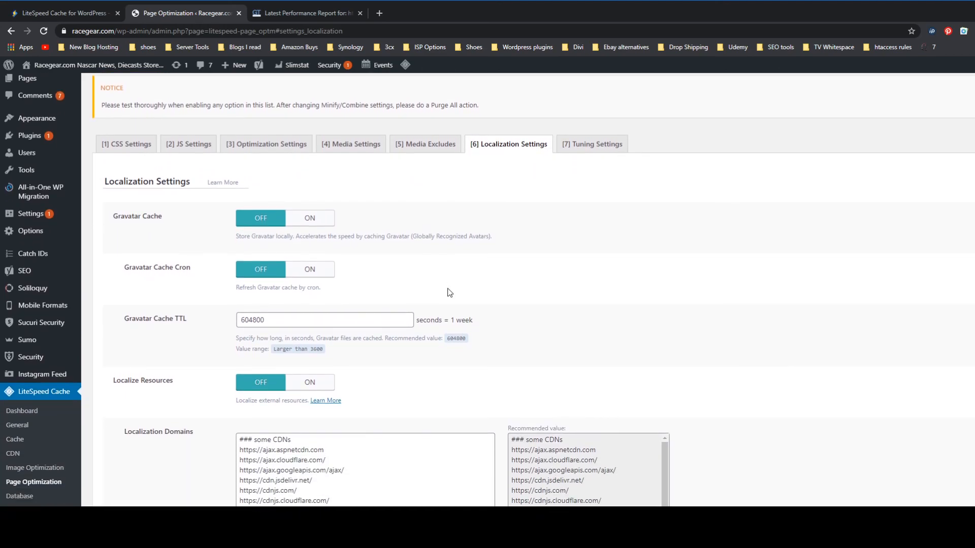
pyautogui.scroll(1, 448, 288)
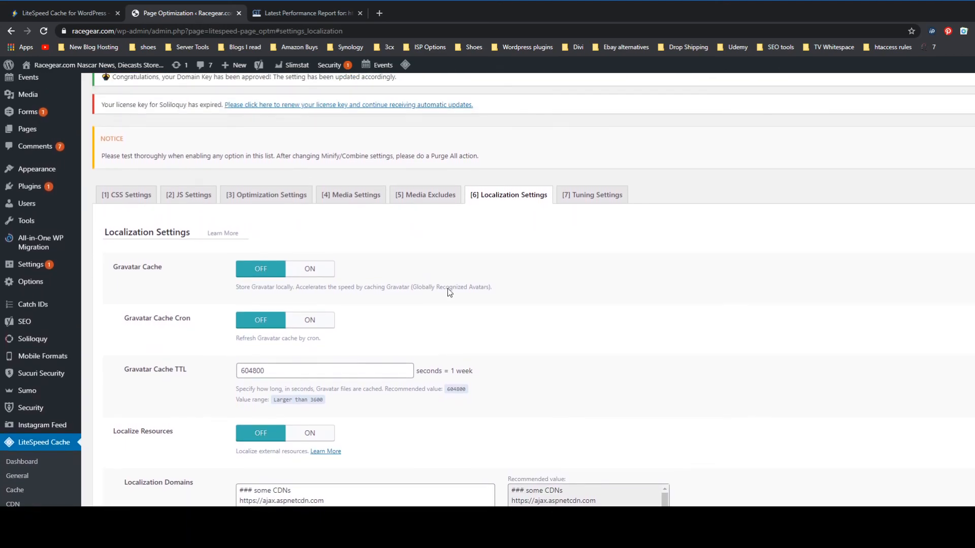
# Step: Review the Tuning Settings, from Combined CSS Priority and the CSS and JS excludes to Critical CSS Rules and JS Deferred Excludes
pyautogui.click(579, 195)
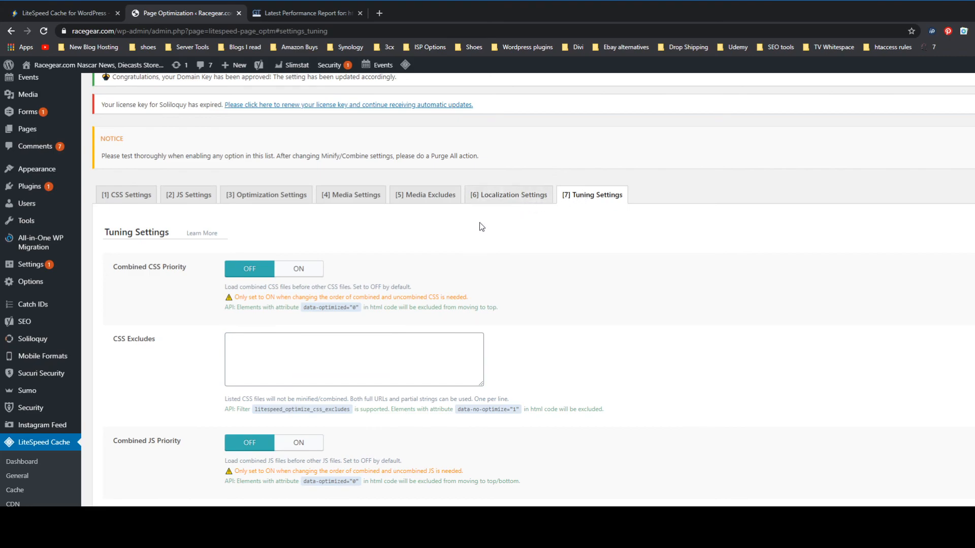
pyautogui.scroll(-1, 425, 268)
pyautogui.scroll(-2, 424, 268)
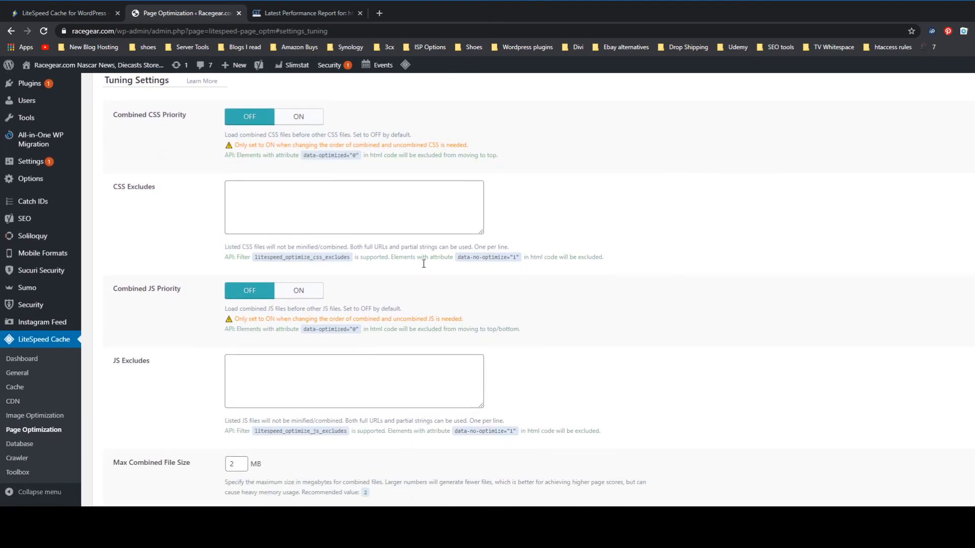
pyautogui.scroll(-1, 425, 267)
pyautogui.scroll(-1, 425, 267)
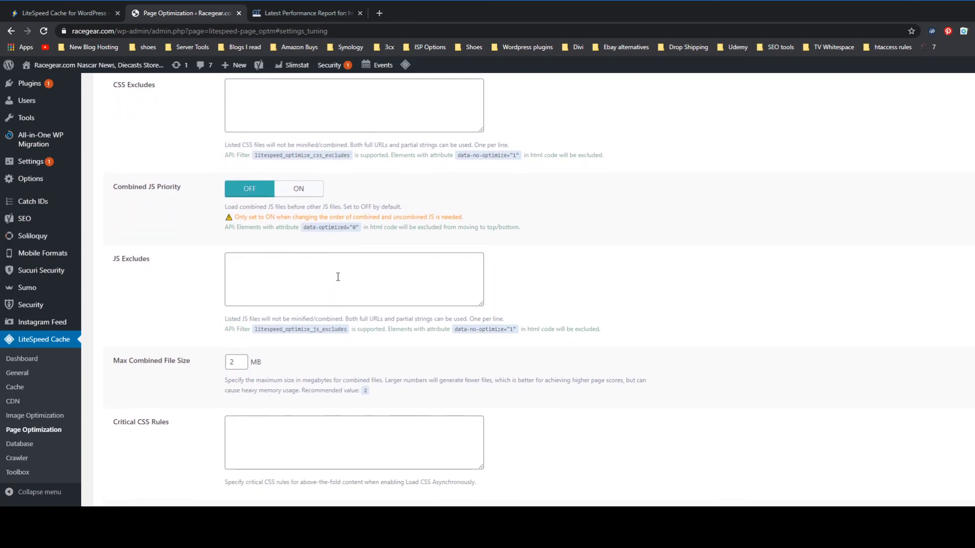
pyautogui.scroll(-3, 336, 281)
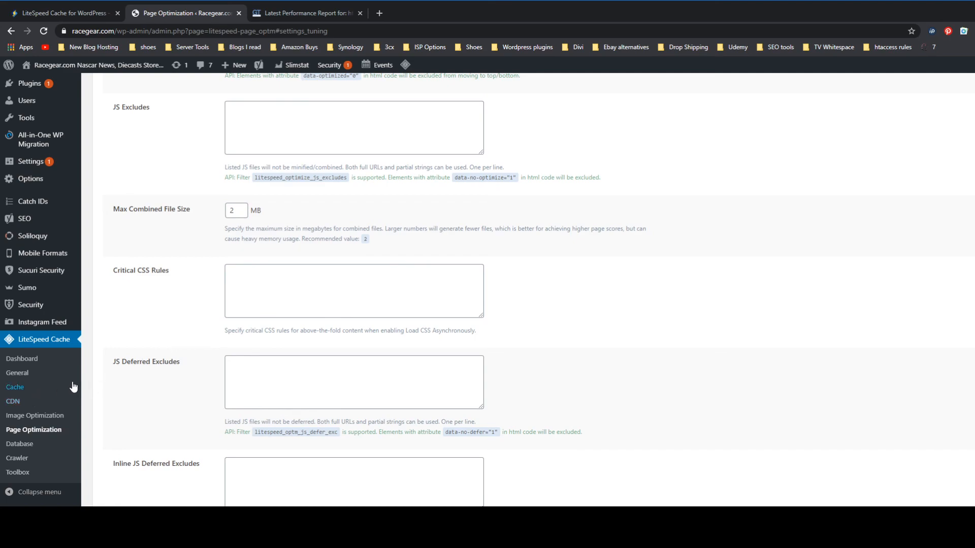
# Step: Open LiteSpeed Cache Database Optimization and look over the Database Optimizer cleanup options and the Table Engine Converter
pyautogui.click(20, 445)
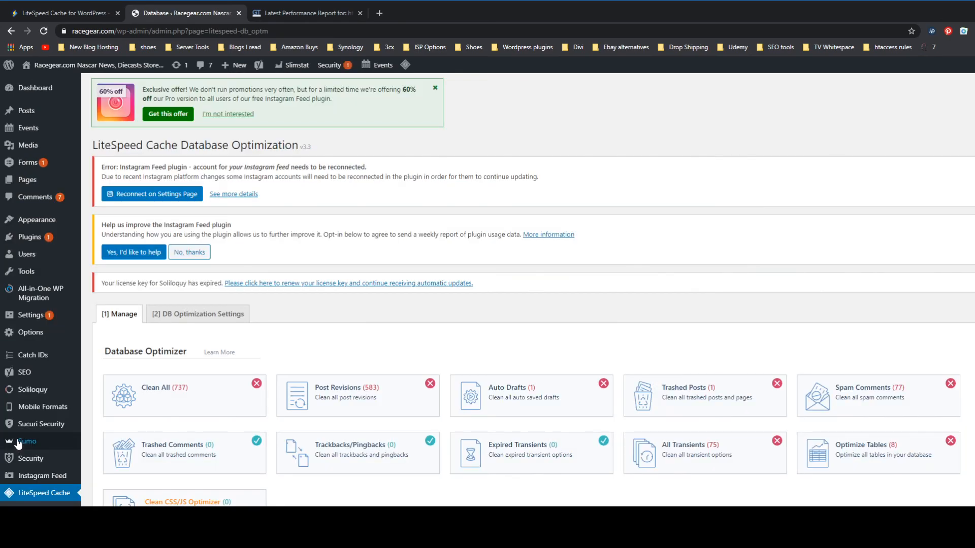
pyautogui.moveTo(20, 424)
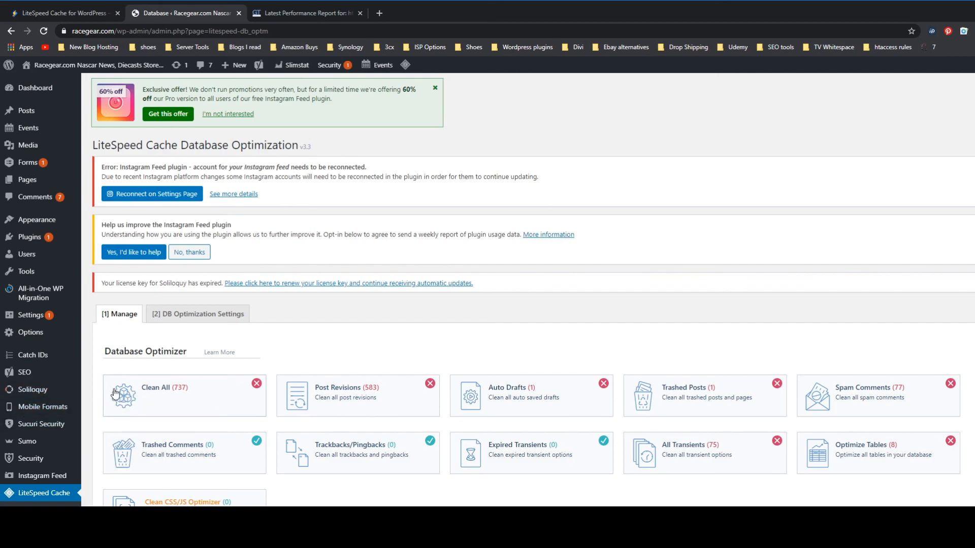
pyautogui.scroll(-2, 218, 324)
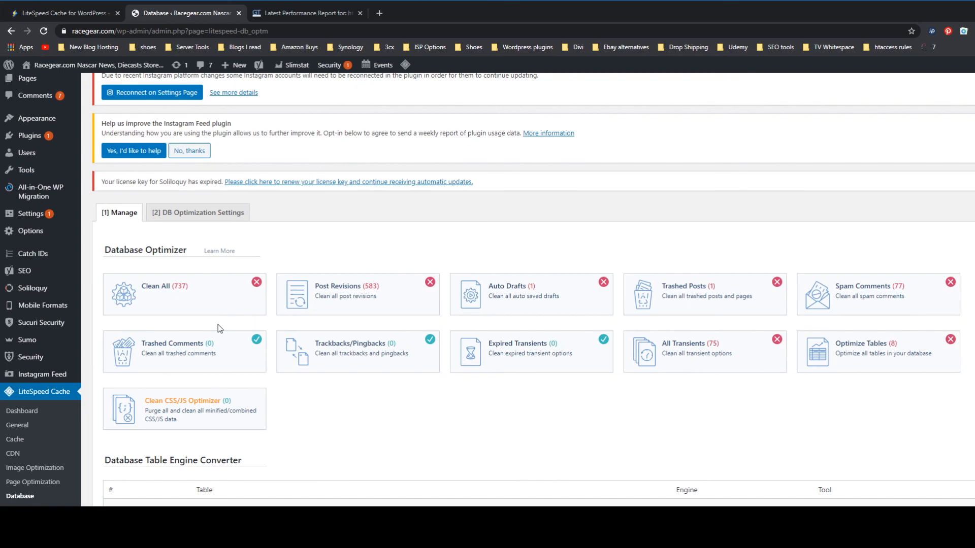
pyautogui.scroll(-1, 217, 324)
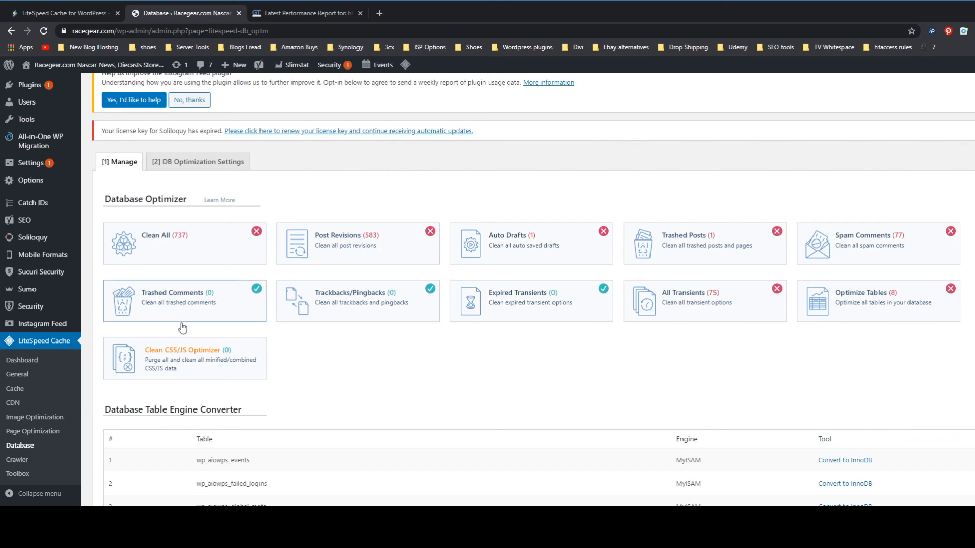
pyautogui.scroll(1, 182, 325)
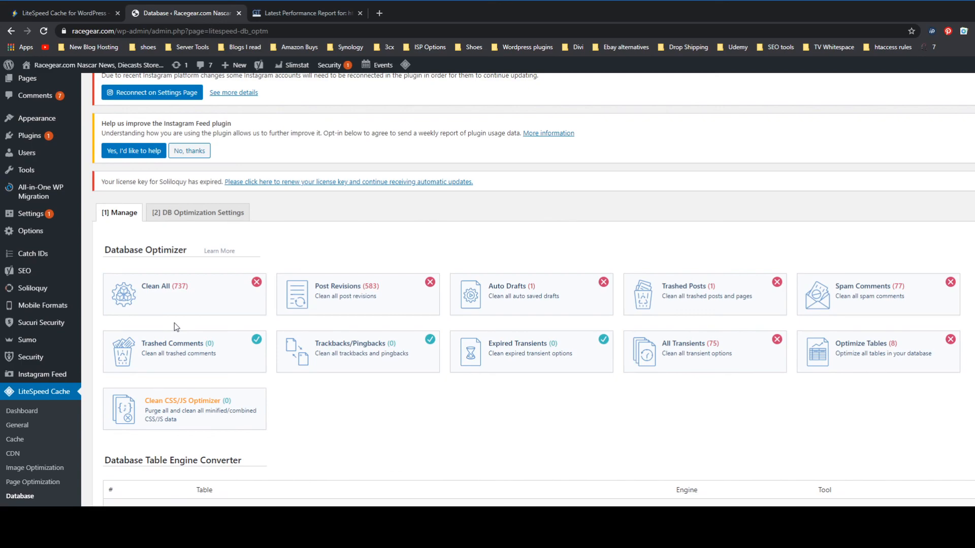
pyautogui.scroll(1, 175, 323)
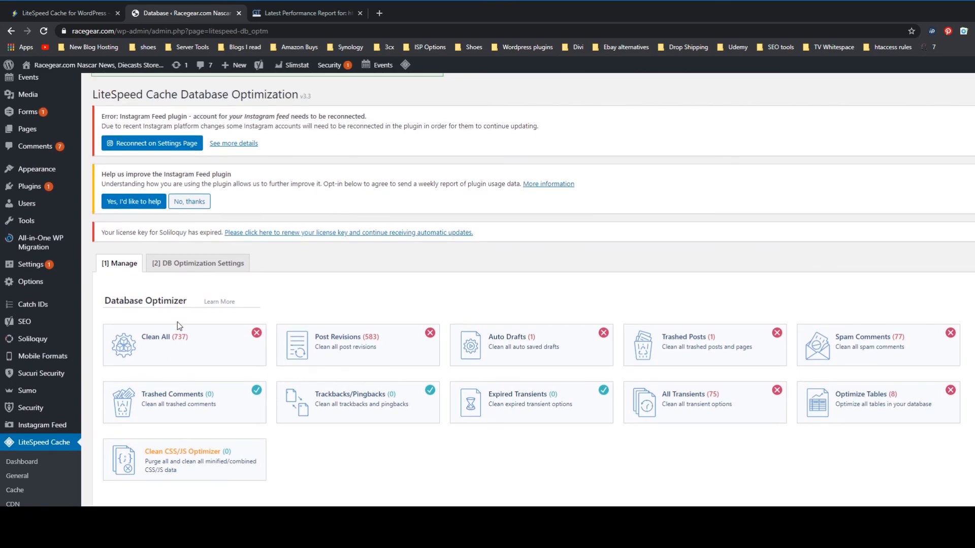
# Step: Review the DB Optimization Settings for the maximum number and age of revisions
pyautogui.click(222, 267)
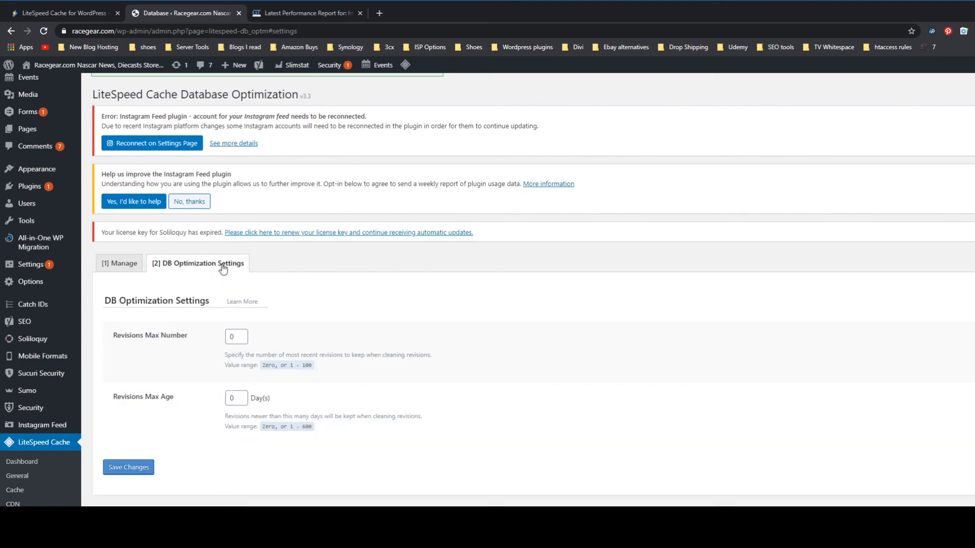
pyautogui.scroll(-2, 222, 269)
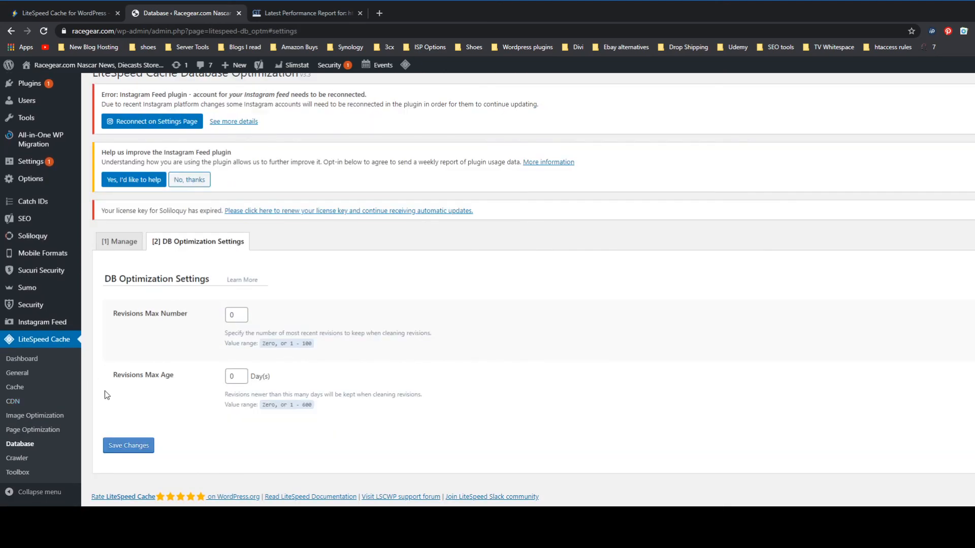
# Step: Open the LiteSpeed Cache Crawler and look over its Crawler Cron summary, Sitemap List and Blacklist
pyautogui.click(6, 459)
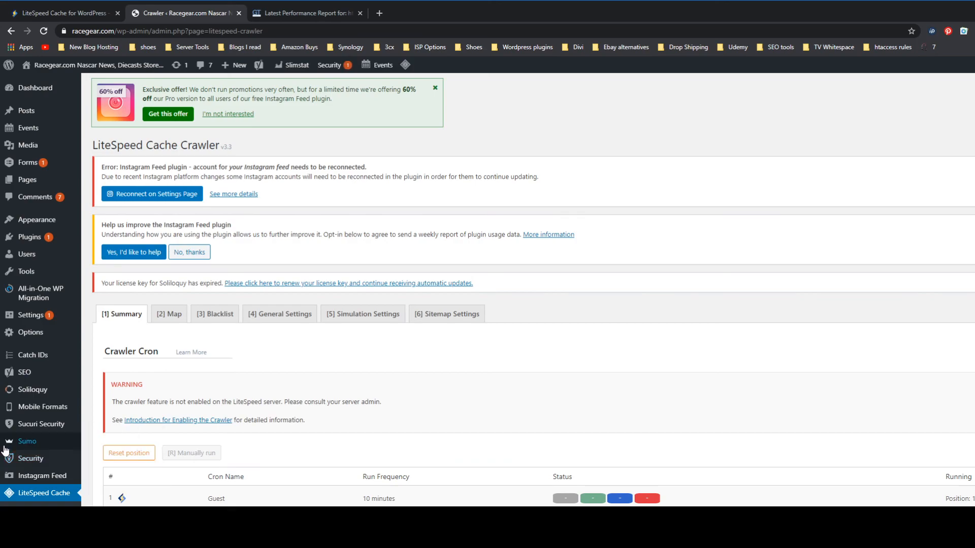
pyautogui.moveTo(59, 387)
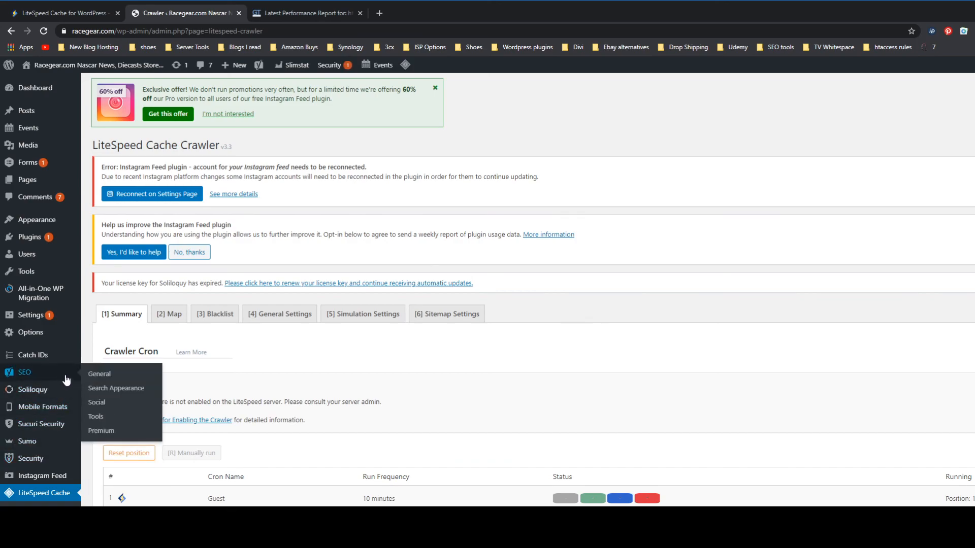
pyautogui.scroll(-4, 60, 383)
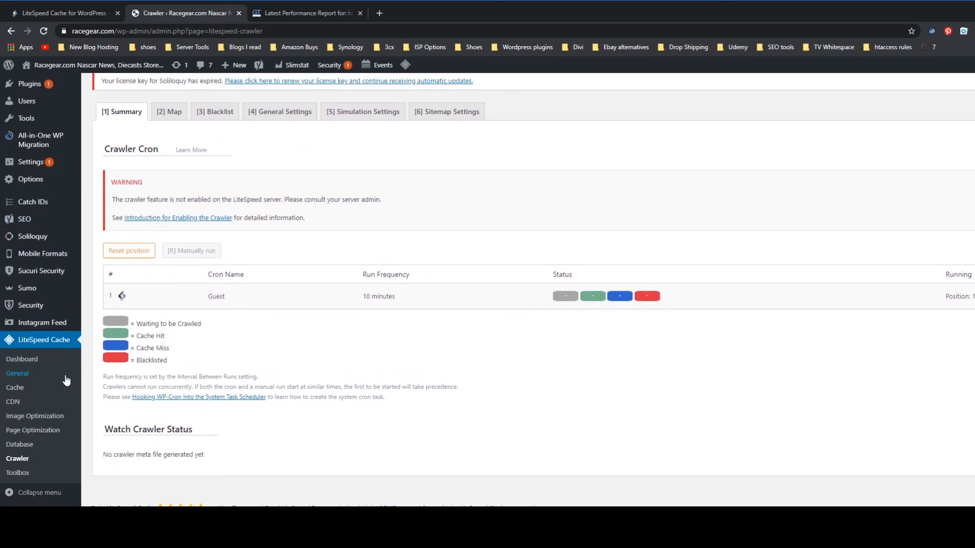
pyautogui.scroll(1, 66, 380)
pyautogui.scroll(1, 66, 379)
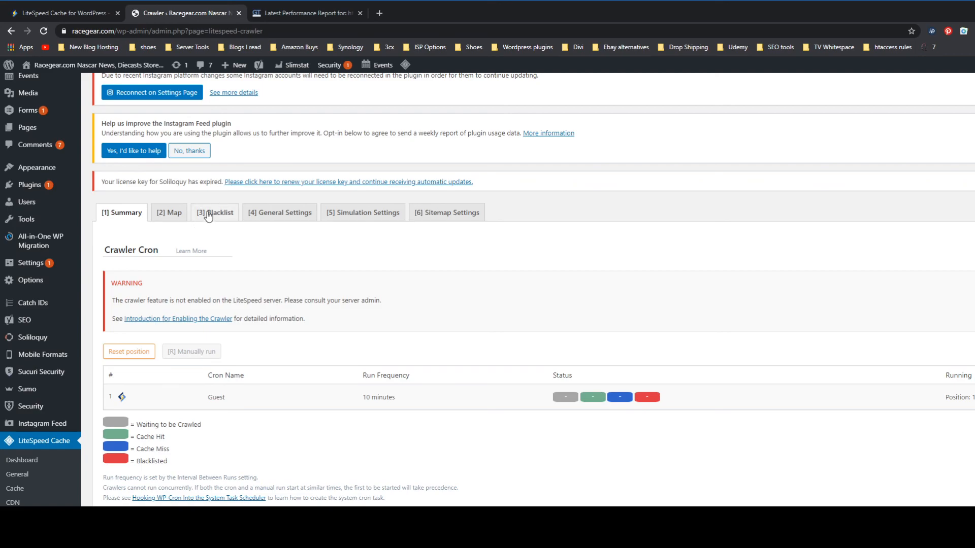
pyautogui.click(176, 219)
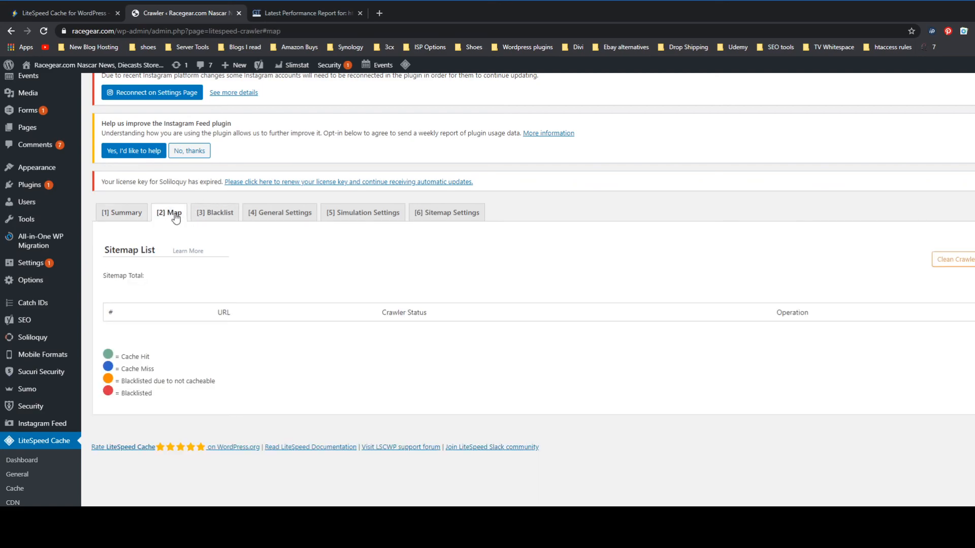
pyautogui.click(202, 212)
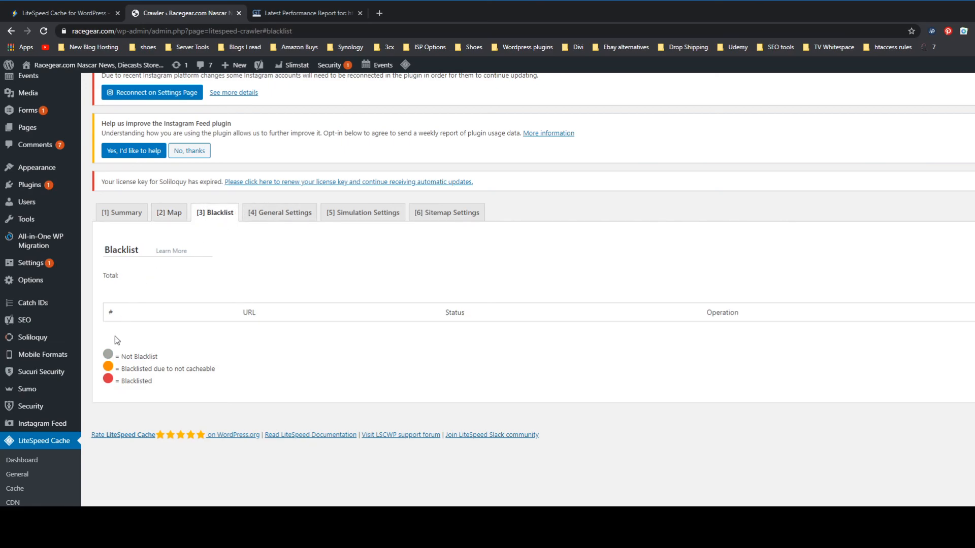
# Step: Open the LiteSpeed Cache Toolbox and run Purge All to clear the cache entries created by the plugin
pyautogui.scroll(2, 115, 327)
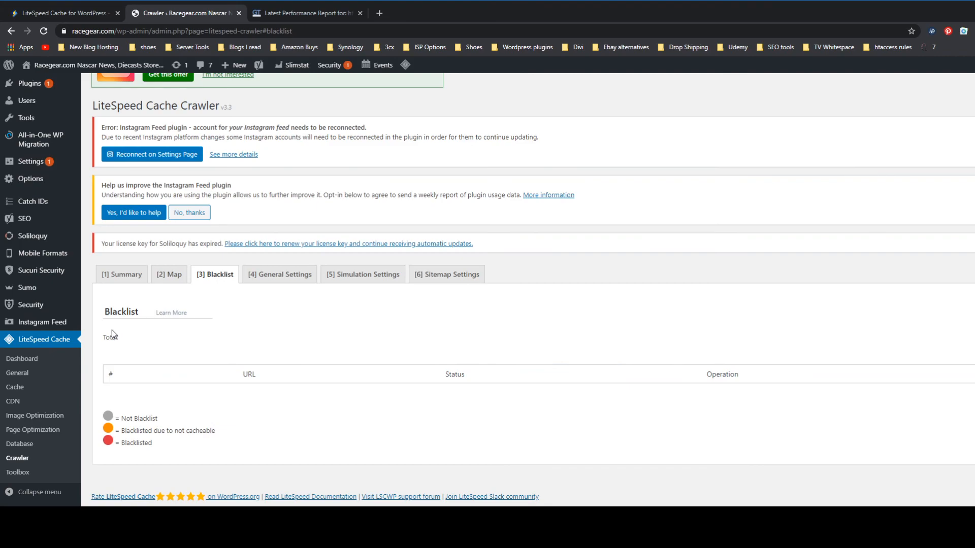
pyautogui.click(22, 473)
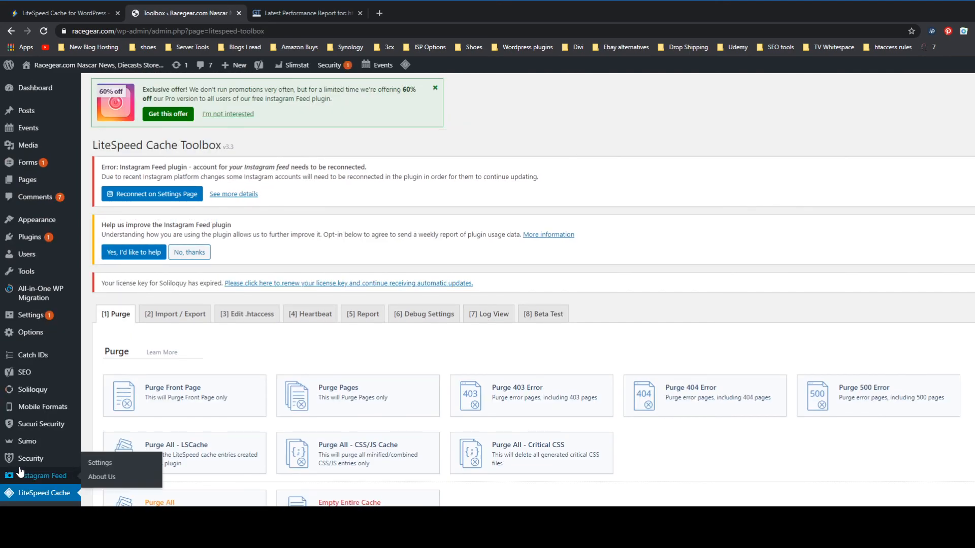
pyautogui.scroll(-1, 25, 447)
pyautogui.moveTo(31, 428)
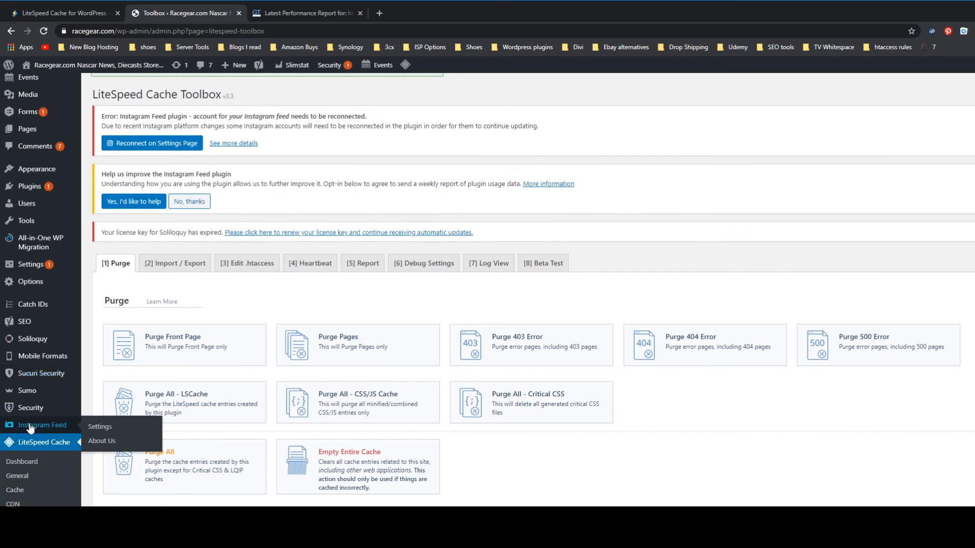
pyautogui.scroll(-1, 31, 428)
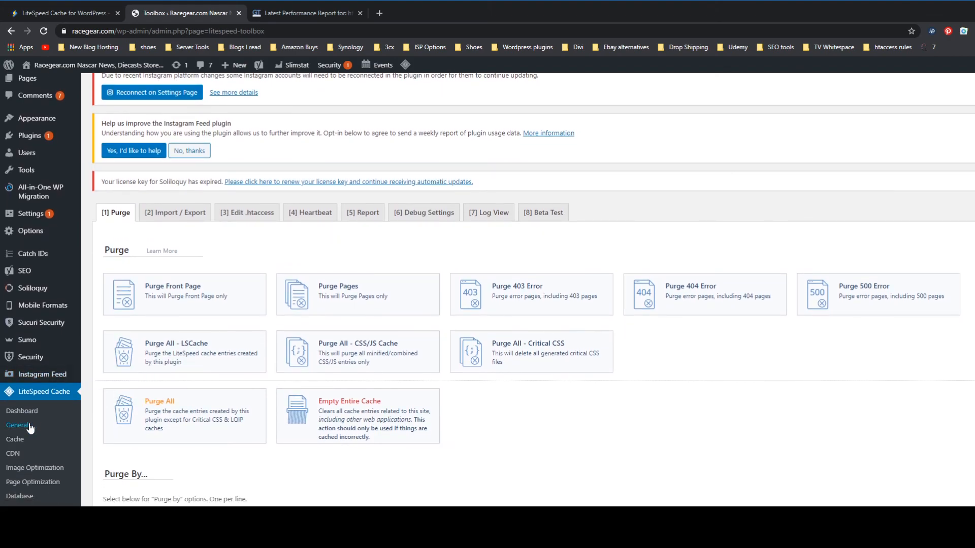
pyautogui.click(144, 402)
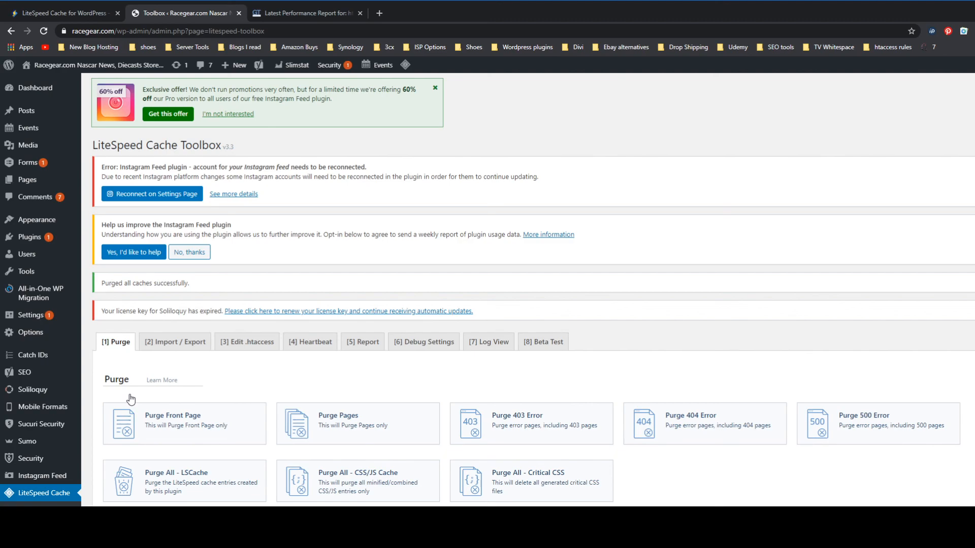
# Step: Open LiteSpeed Cache Image Optimization and look over its summary, from image data gathering and Optimization Status to Storage Optimization and original image backups
pyautogui.scroll(-3, 200, 350)
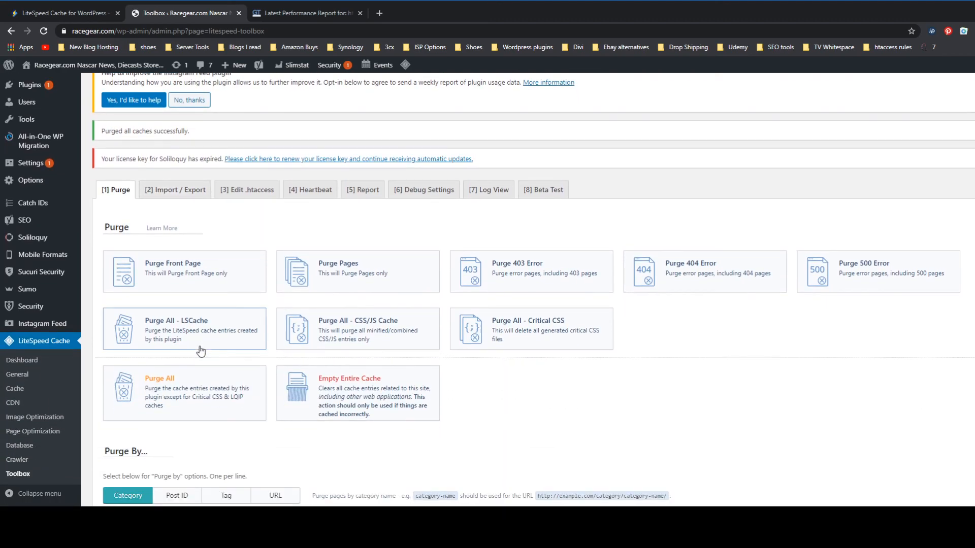
pyautogui.click(36, 421)
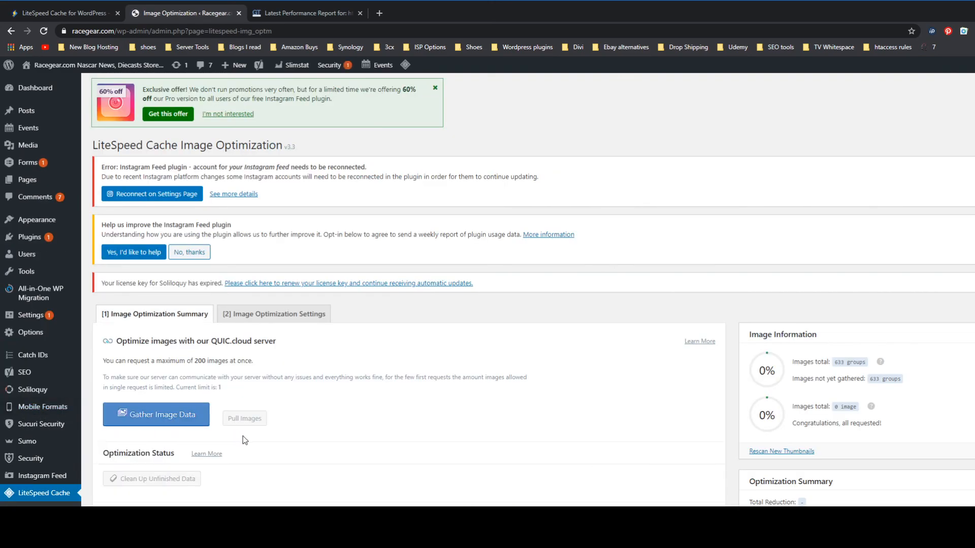
pyautogui.scroll(-1, 249, 439)
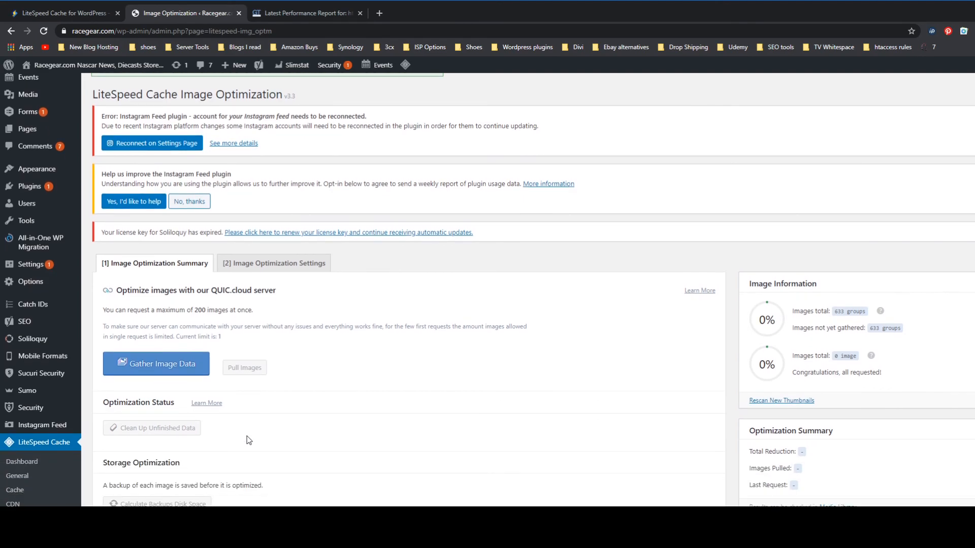
pyautogui.scroll(-1, 249, 440)
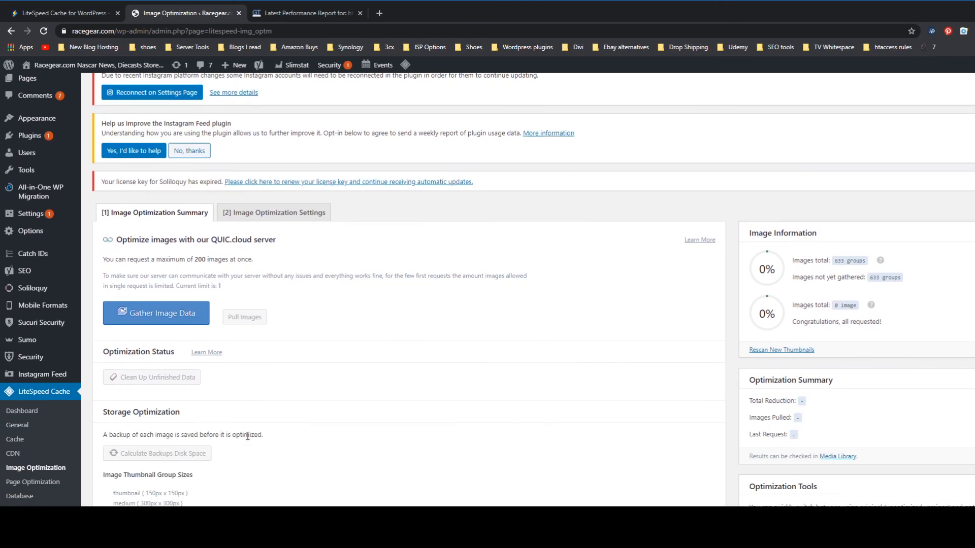
pyautogui.scroll(-3, 246, 435)
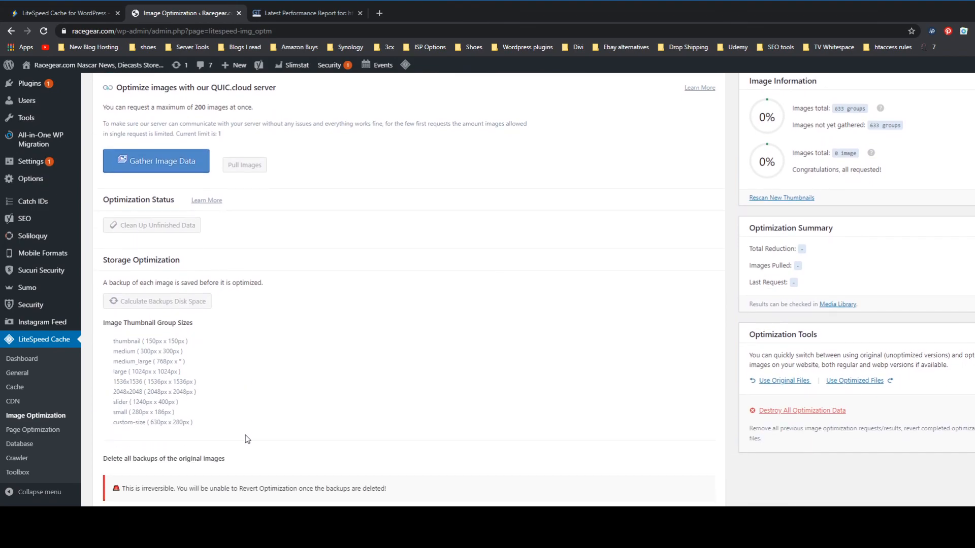
pyautogui.scroll(-2, 247, 439)
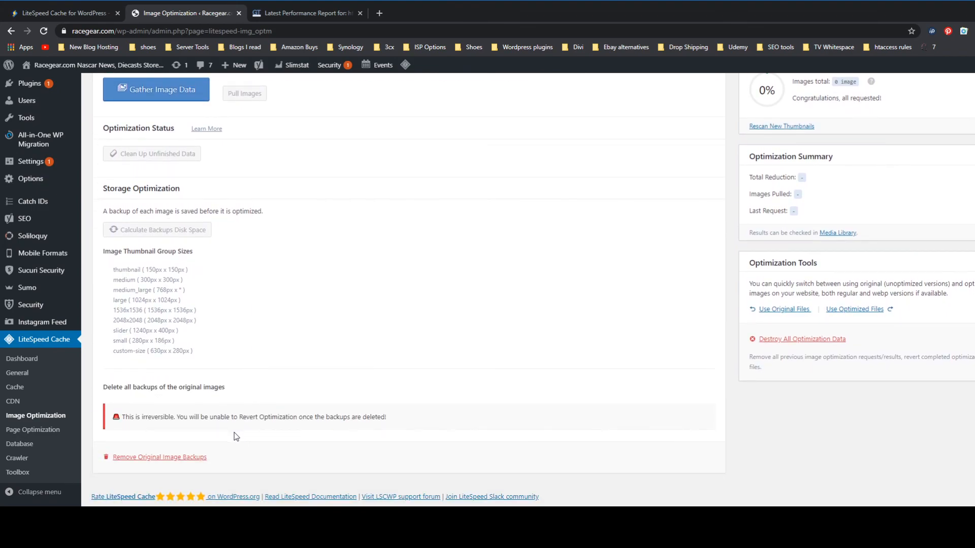